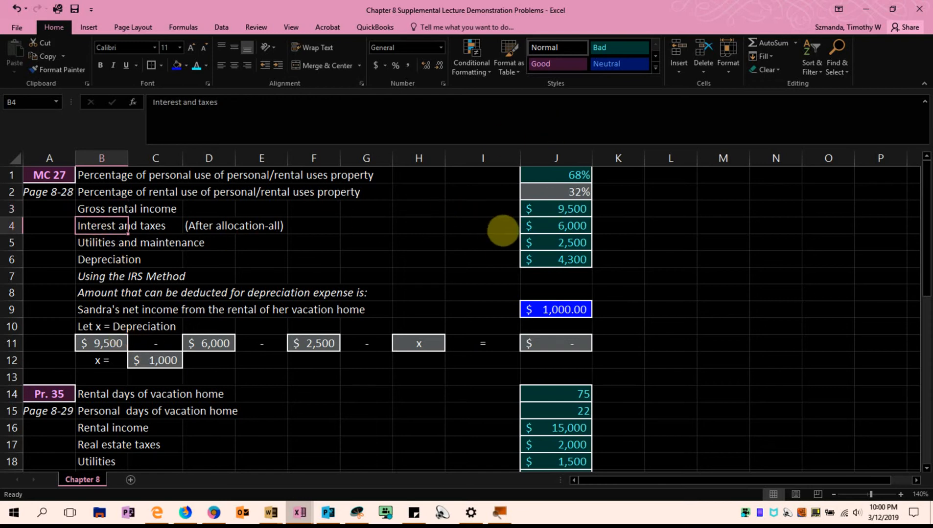
# Examine problem MC 27's gross rental income, after-allocation interest and taxes, and depreciation amounts in rows 3 to 6
pyautogui.click(538, 259)
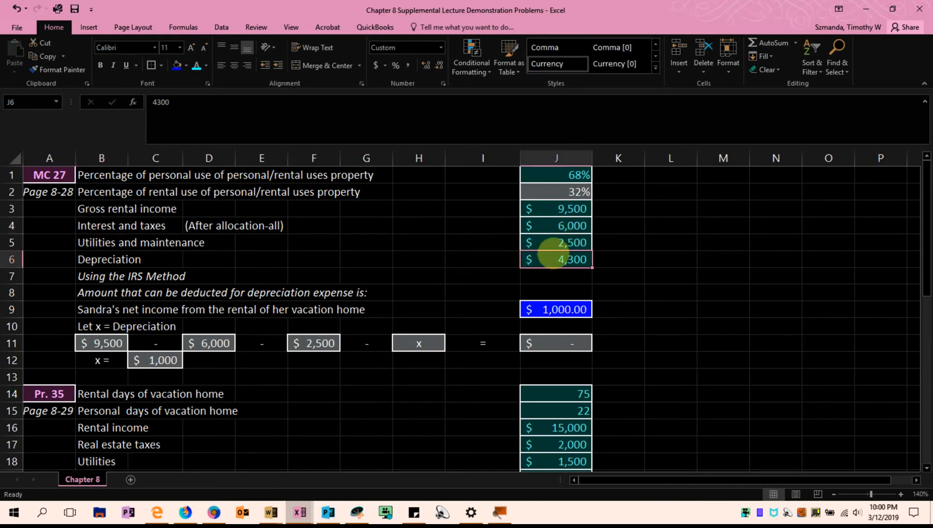
pyautogui.click(106, 262)
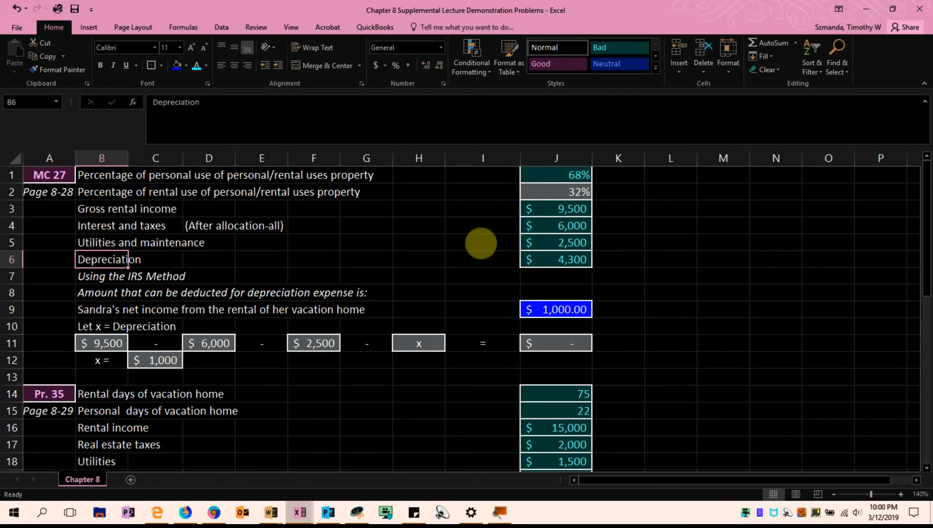
pyautogui.click(533, 258)
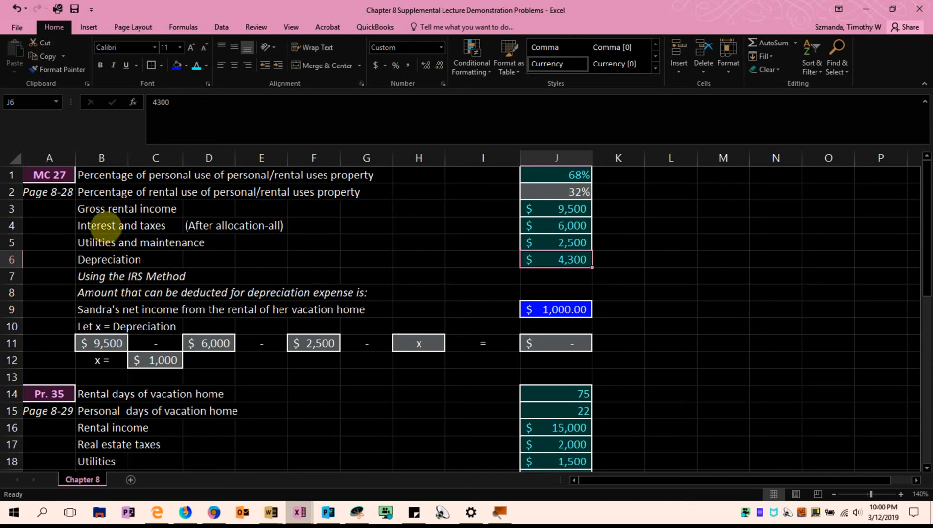
pyautogui.click(106, 226)
pyautogui.click(222, 211)
pyautogui.click(213, 226)
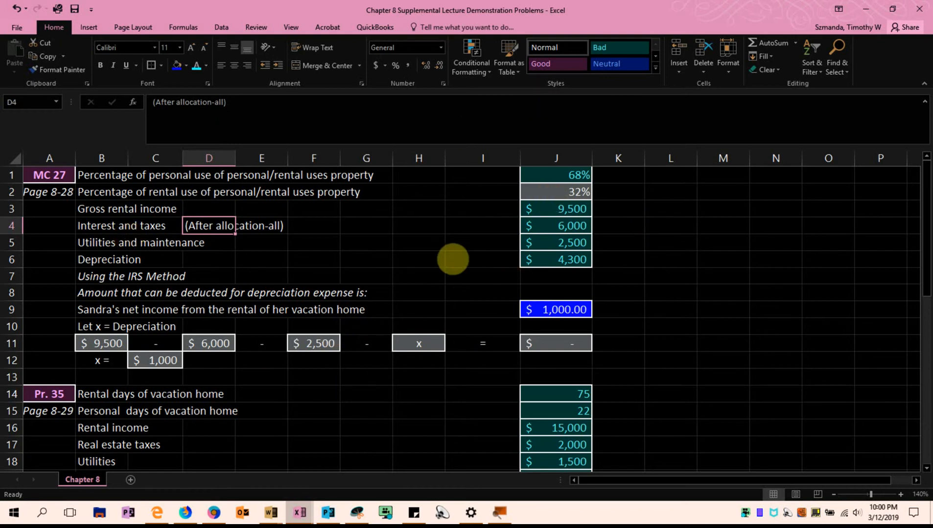
pyautogui.click(450, 263)
pyautogui.moveTo(450, 262); pyautogui.dragTo(612, 254)
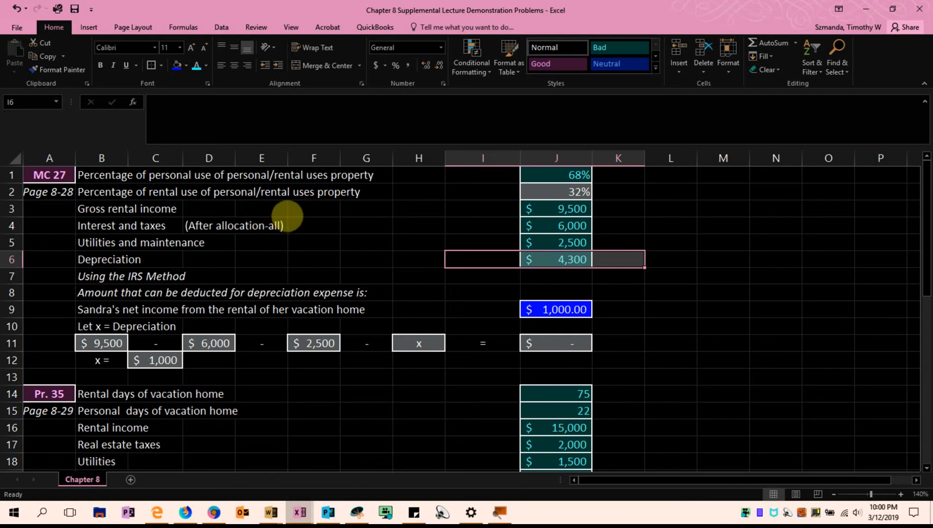
pyautogui.moveTo(537, 209); pyautogui.dragTo(532, 257)
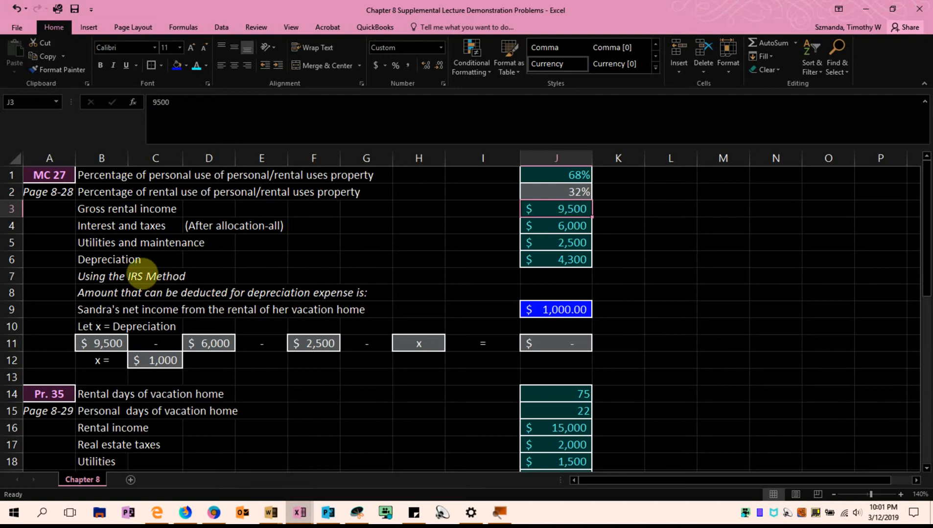
pyautogui.click(112, 259)
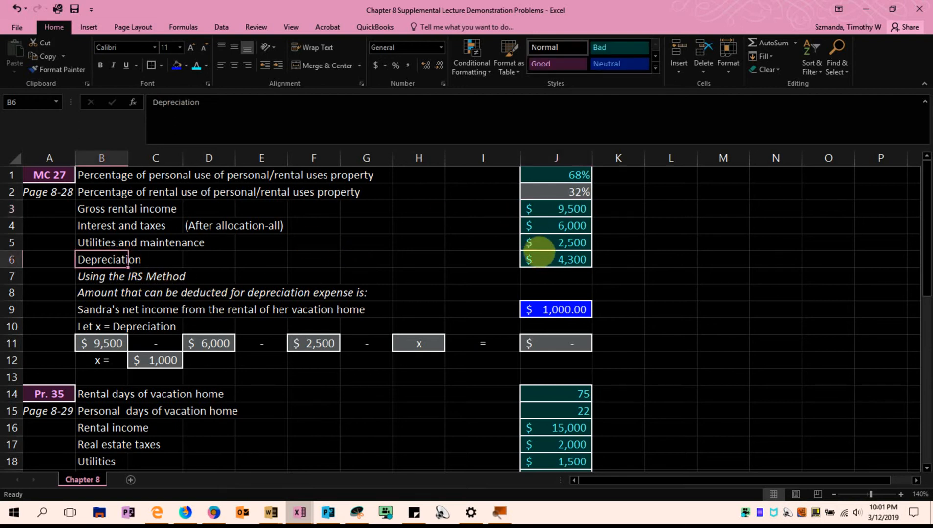
pyautogui.click(537, 261)
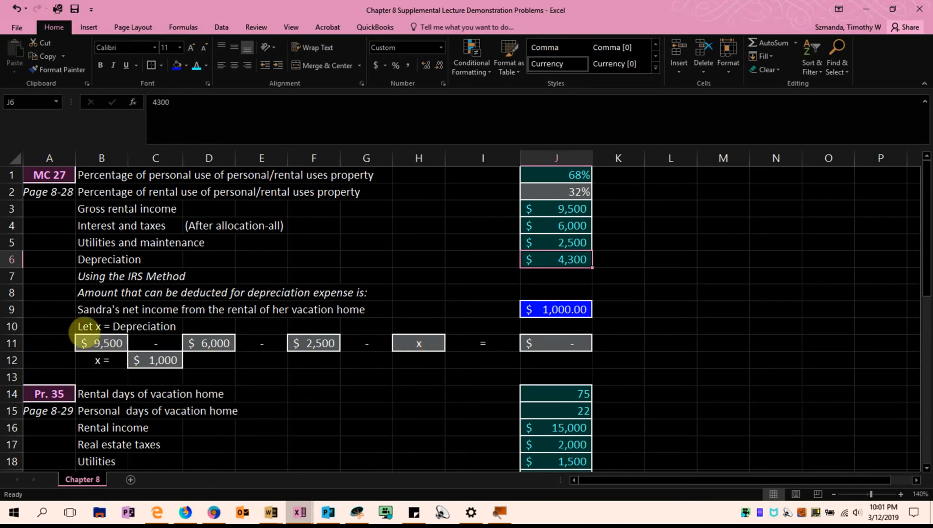
# Examine the "Let x = Depreciation" setup, the deductible depreciation formula in J9 and both sides of the row 11 equation
pyautogui.click(84, 325)
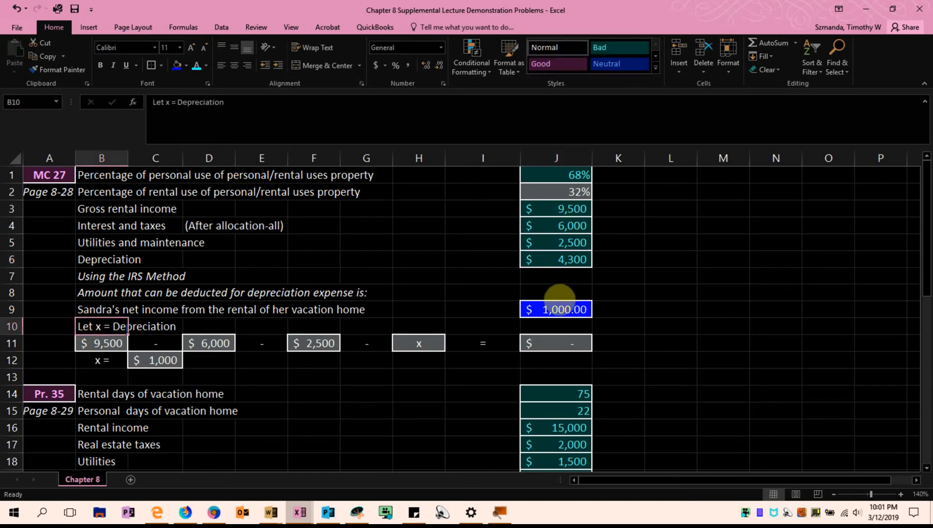
pyautogui.moveTo(454, 310); pyautogui.dragTo(562, 309)
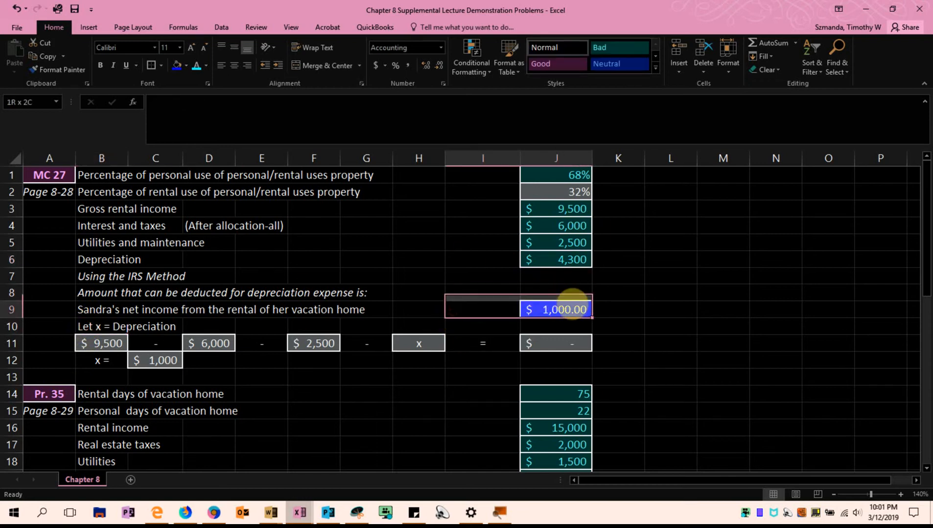
pyautogui.click(570, 309)
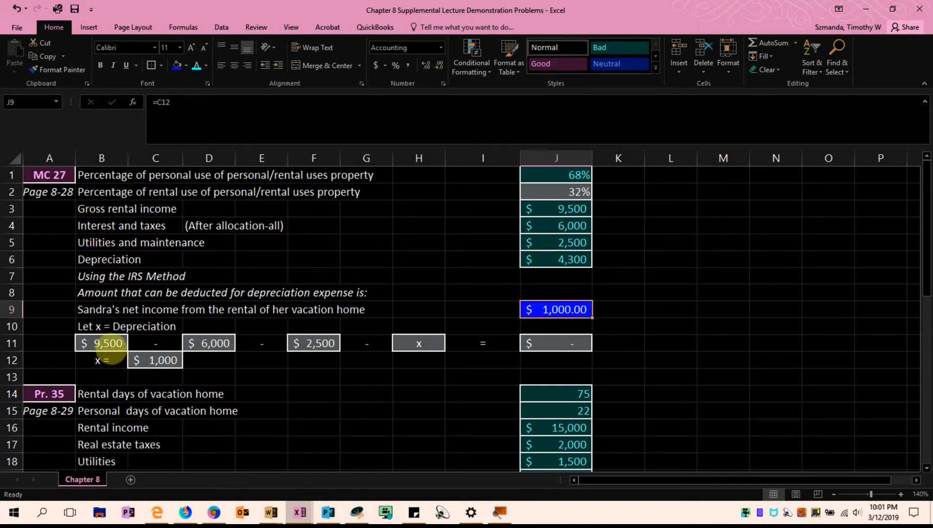
pyautogui.click(106, 346)
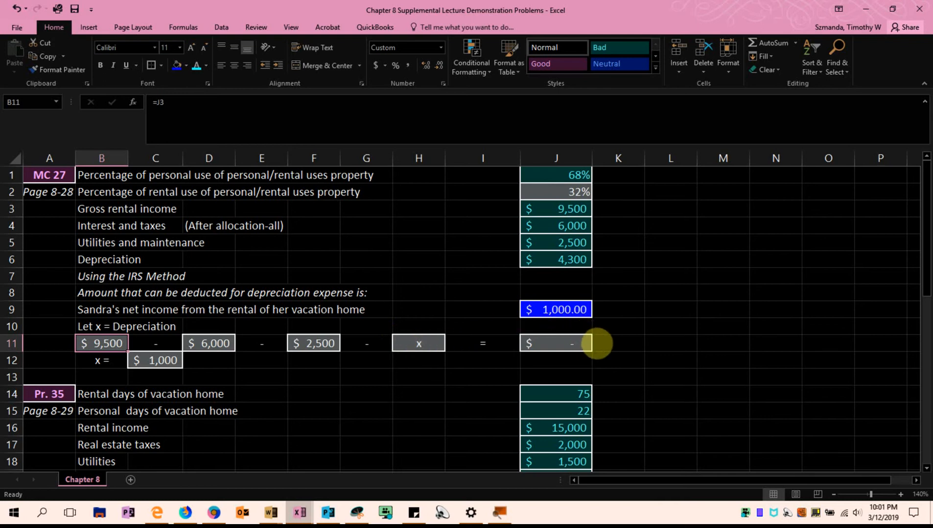
pyautogui.click(627, 342)
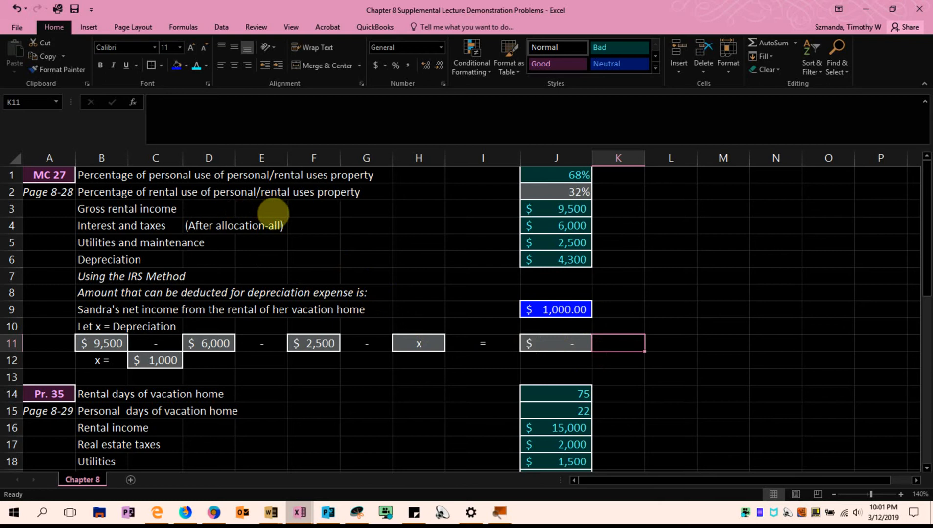
pyautogui.click(560, 343)
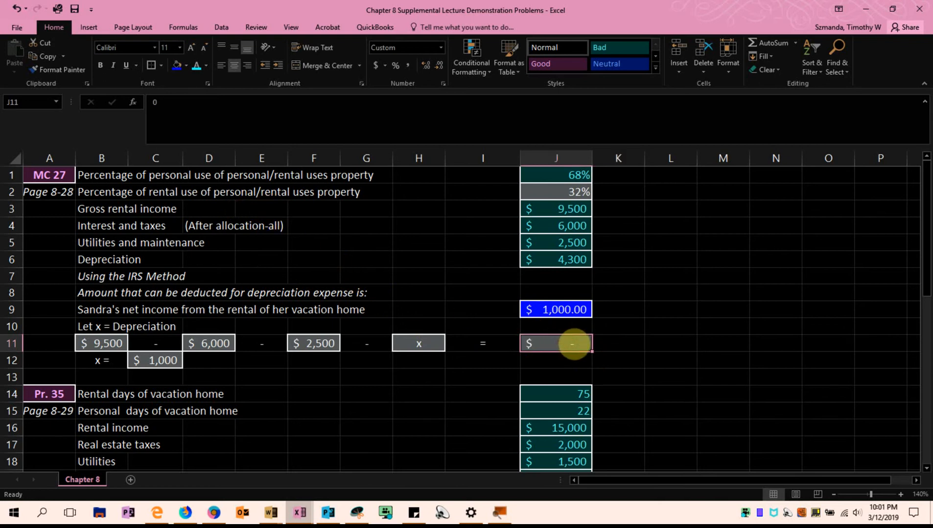
pyautogui.click(473, 228)
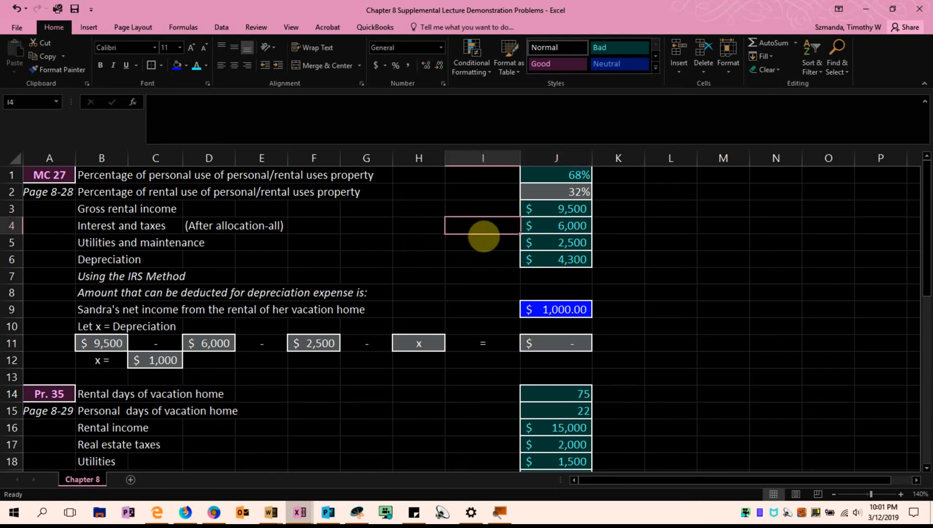
pyautogui.click(547, 243)
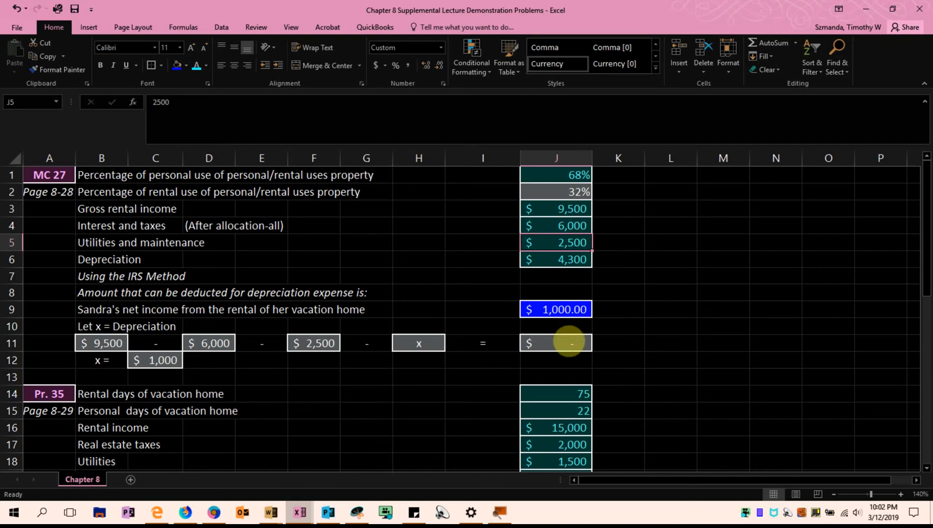
pyautogui.click(570, 342)
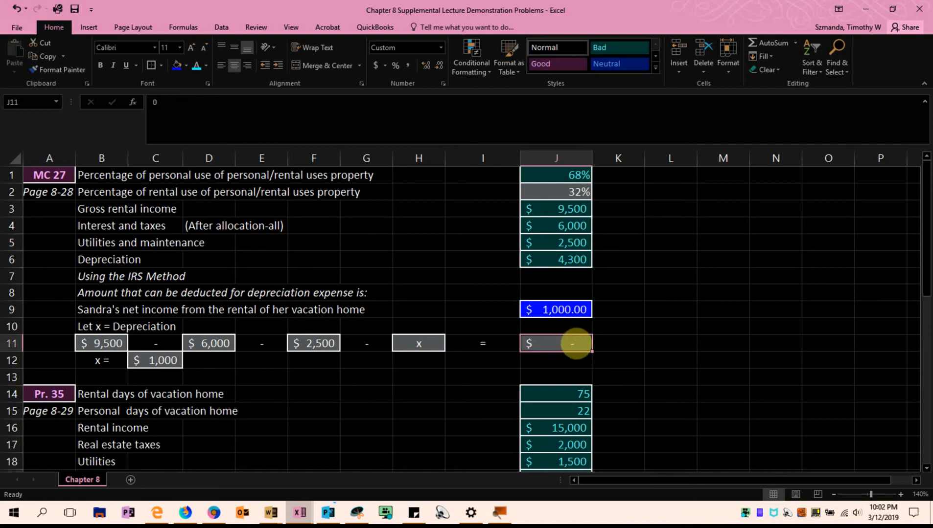
# Trace the terms of the row 11 equation and inspect the cell references in C12's formula for x
pyautogui.click(108, 343)
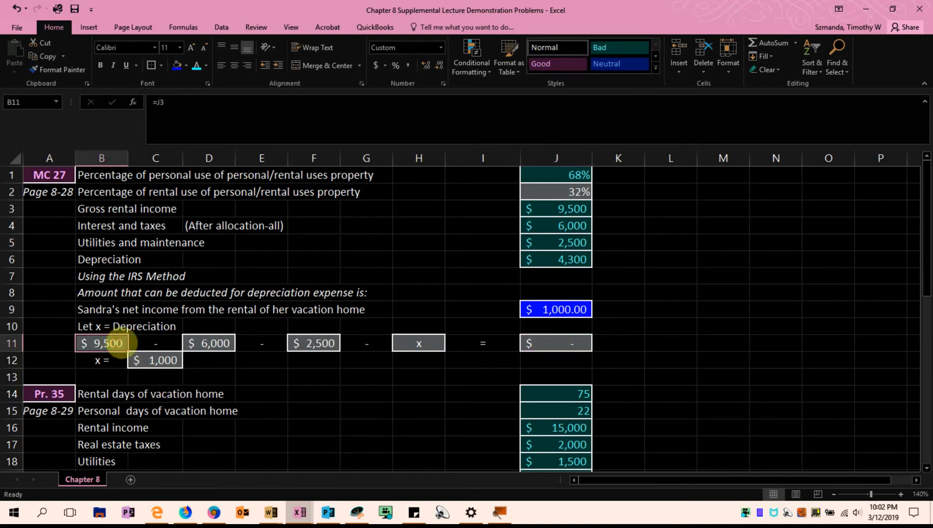
pyautogui.moveTo(206, 336); pyautogui.dragTo(402, 339)
pyautogui.click(558, 341)
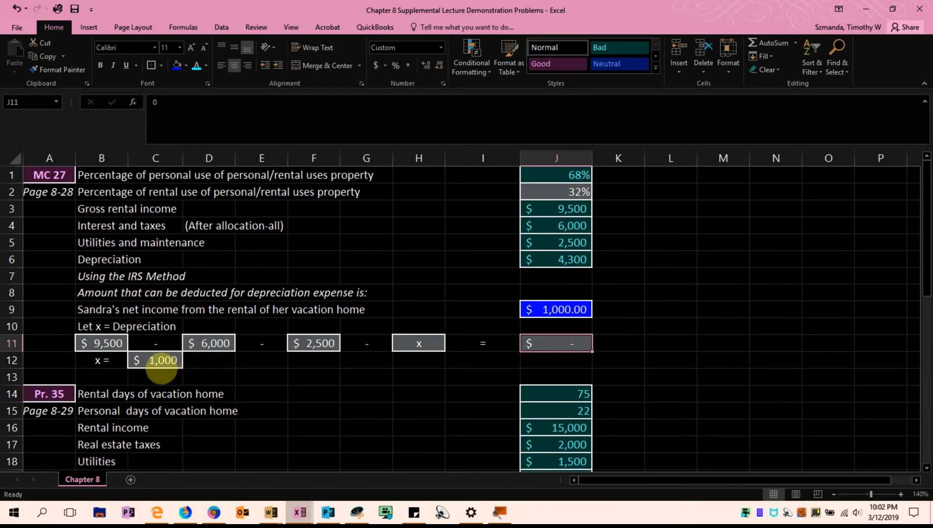
pyautogui.click(103, 360)
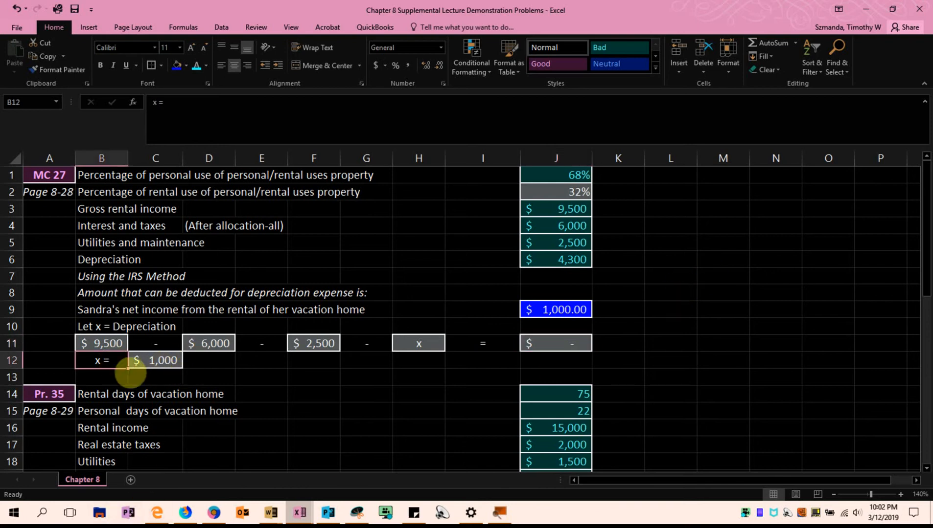
pyautogui.click(137, 365)
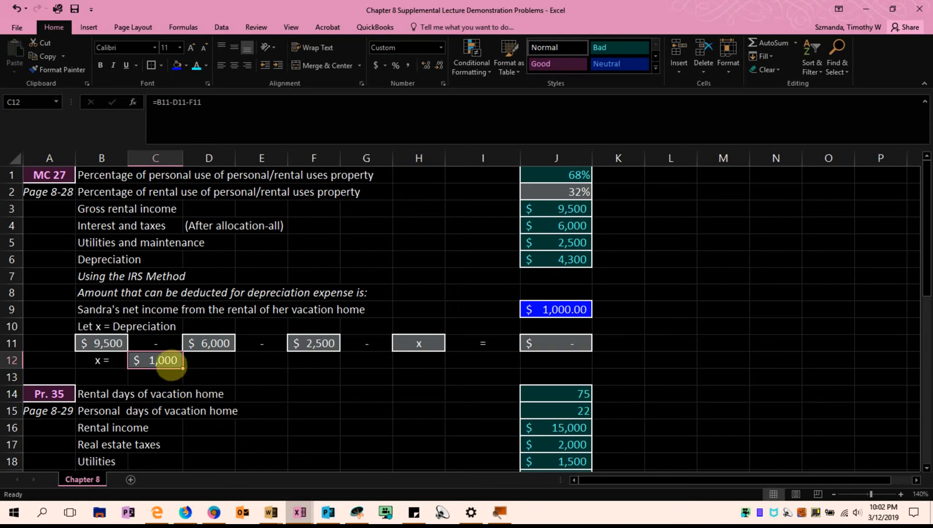
pyautogui.doubleClick(167, 362)
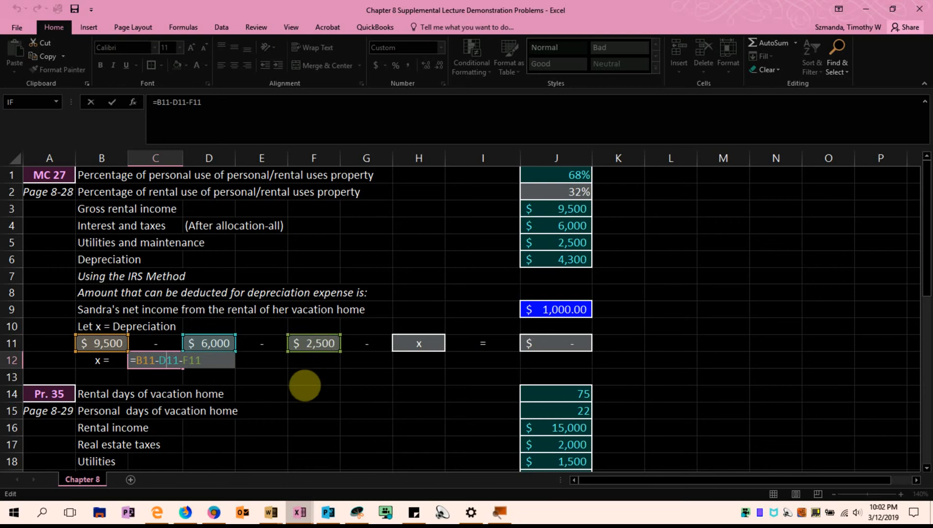
pyautogui.hotkey('ctrl', 'Return')
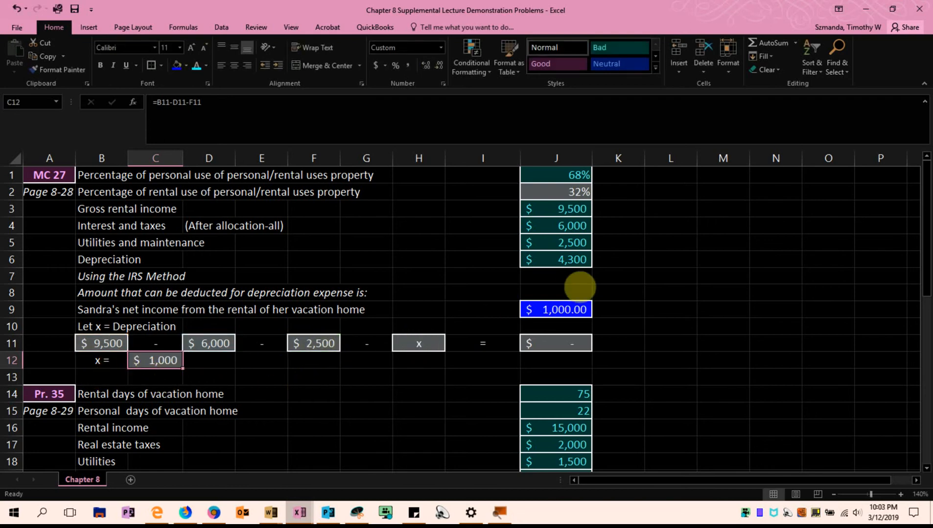
# Compare the x term and the right-hand side of the row 11 equation with the solved depreciation in C12
pyautogui.click(560, 308)
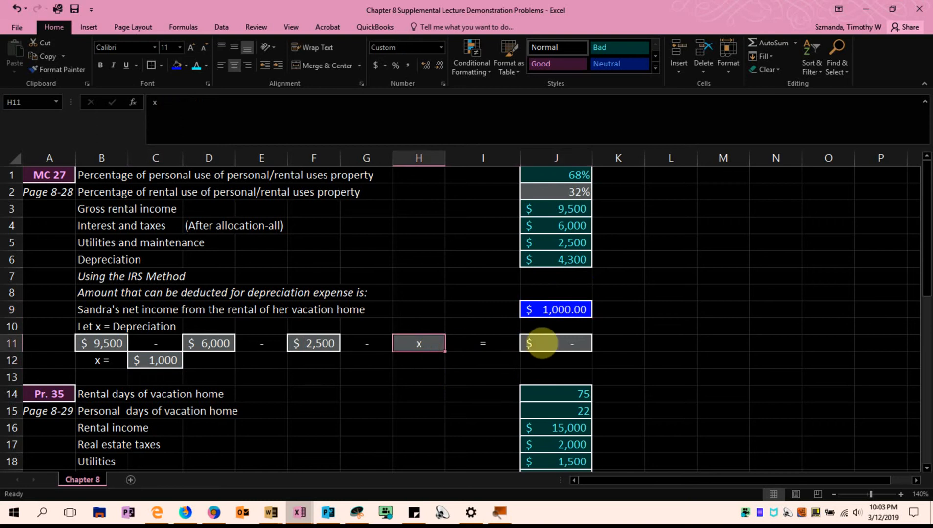
pyautogui.click(542, 343)
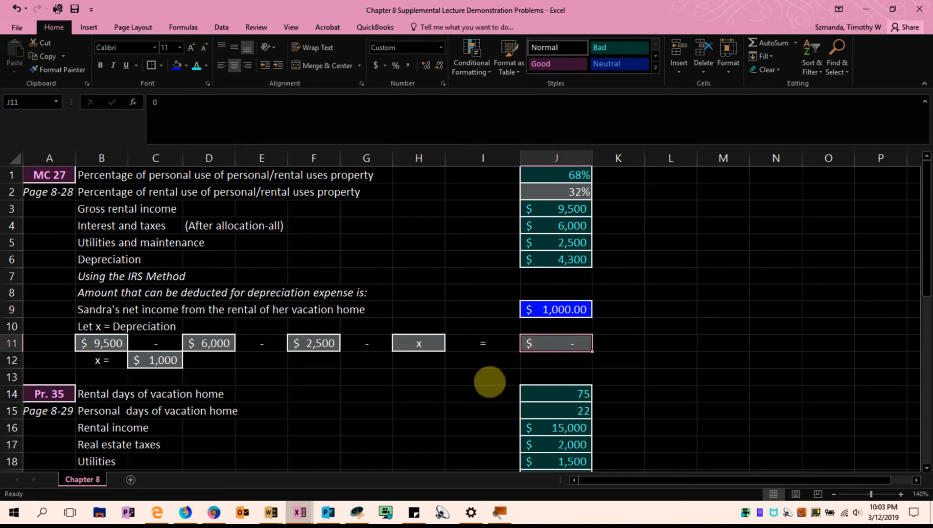
pyautogui.click(157, 361)
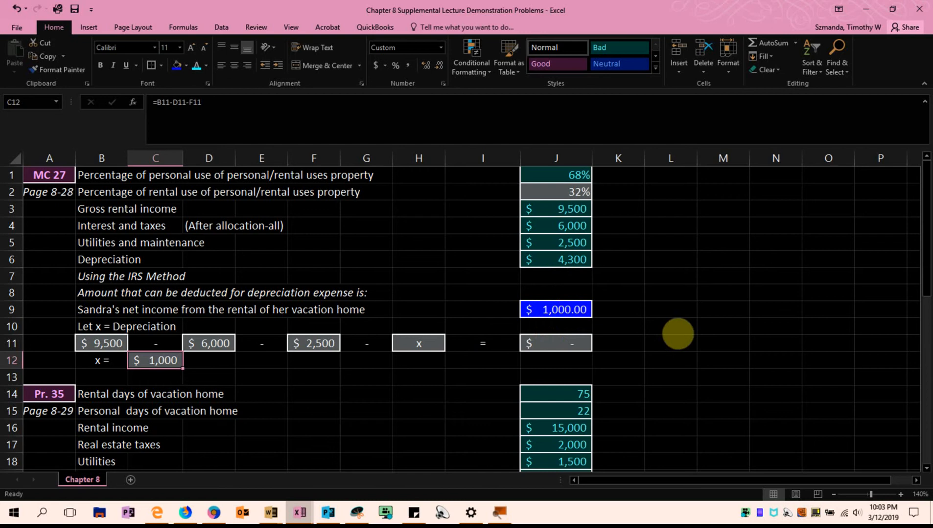
pyautogui.click(678, 333)
pyautogui.click(164, 361)
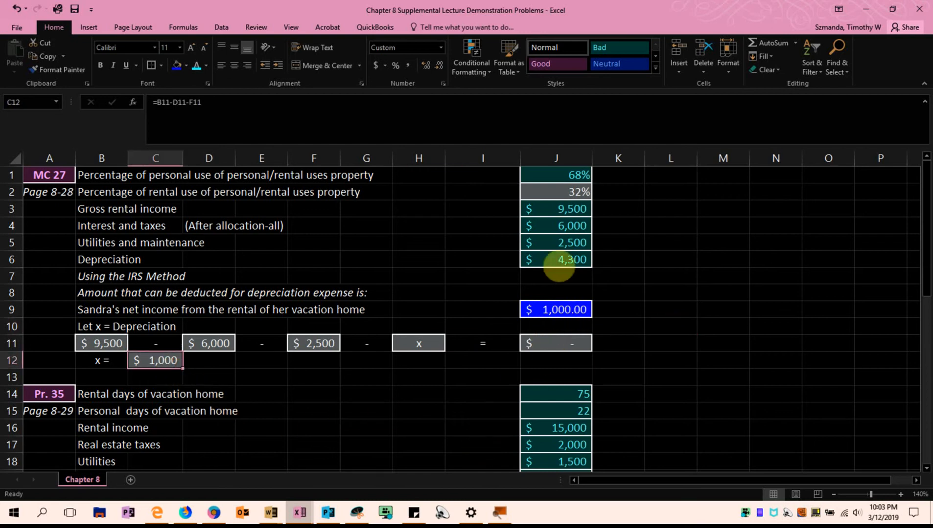
# Review the interest and taxes, utilities and depreciation amounts in J4 to J6 against the deductible depreciation in J9
pyautogui.moveTo(485, 209); pyautogui.dragTo(536, 233)
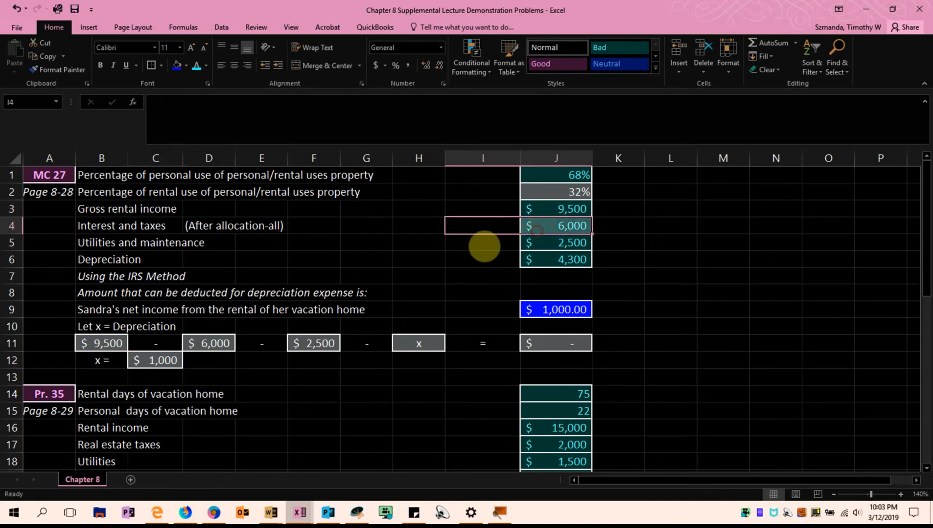
pyautogui.moveTo(475, 248); pyautogui.dragTo(531, 244)
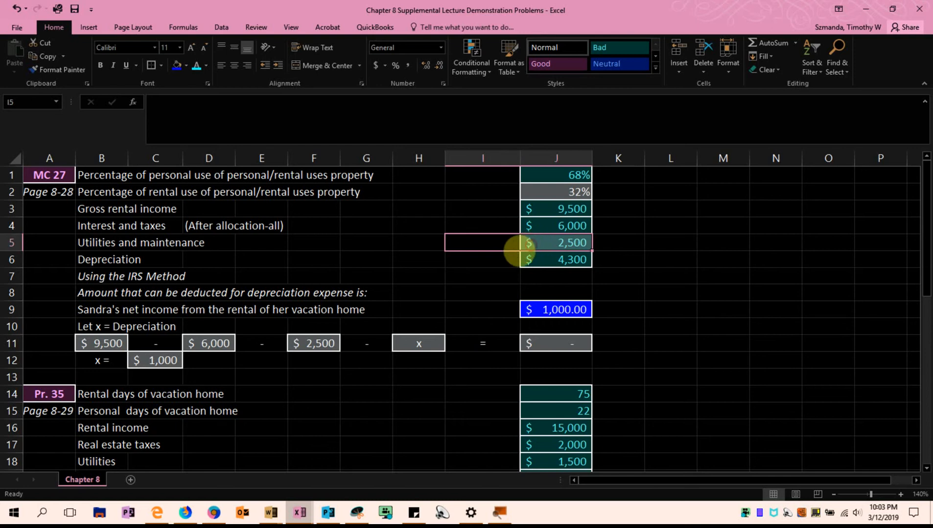
pyautogui.click(484, 260)
pyautogui.click(547, 261)
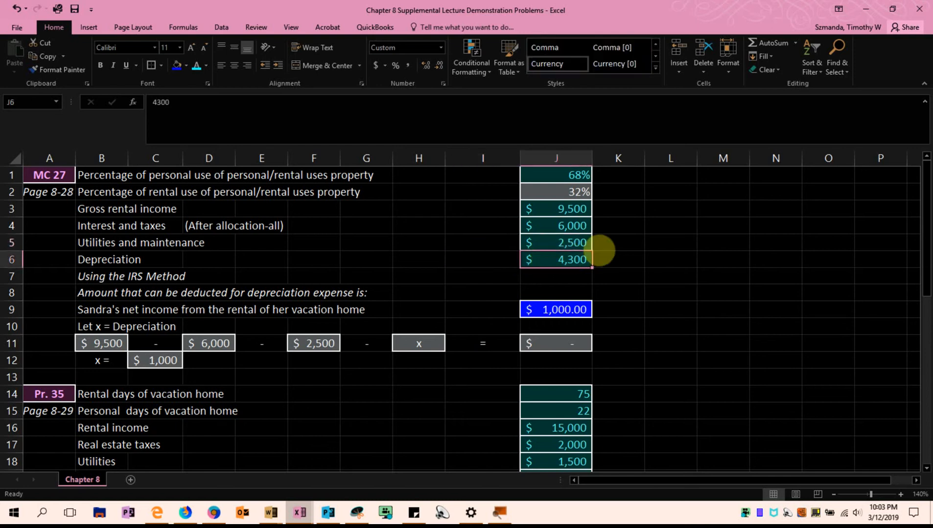
pyautogui.click(574, 309)
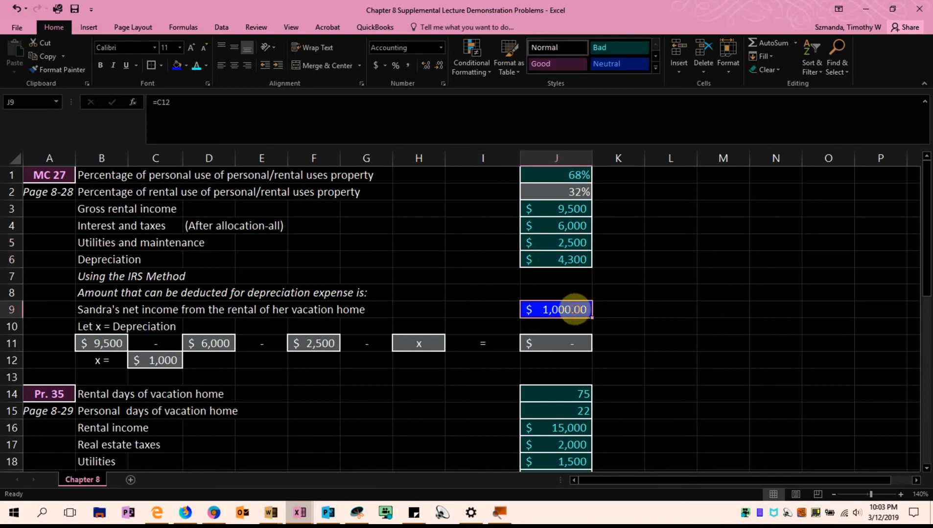
pyautogui.click(558, 348)
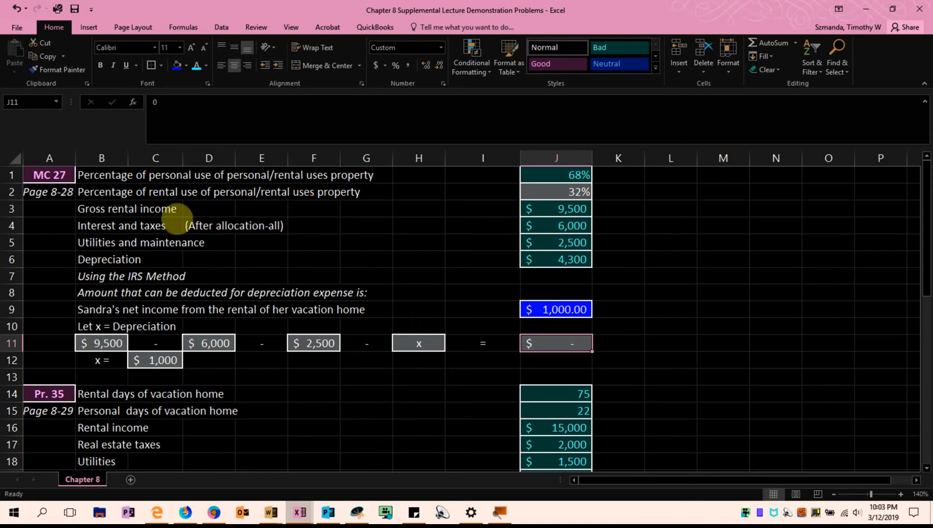
pyautogui.click(108, 260)
pyautogui.moveTo(565, 266); pyautogui.dragTo(617, 260)
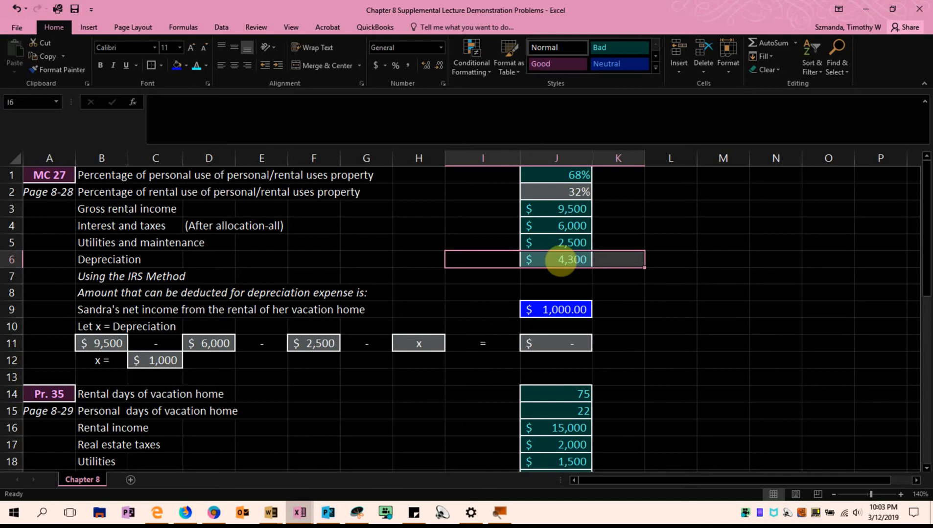
pyautogui.click(606, 290)
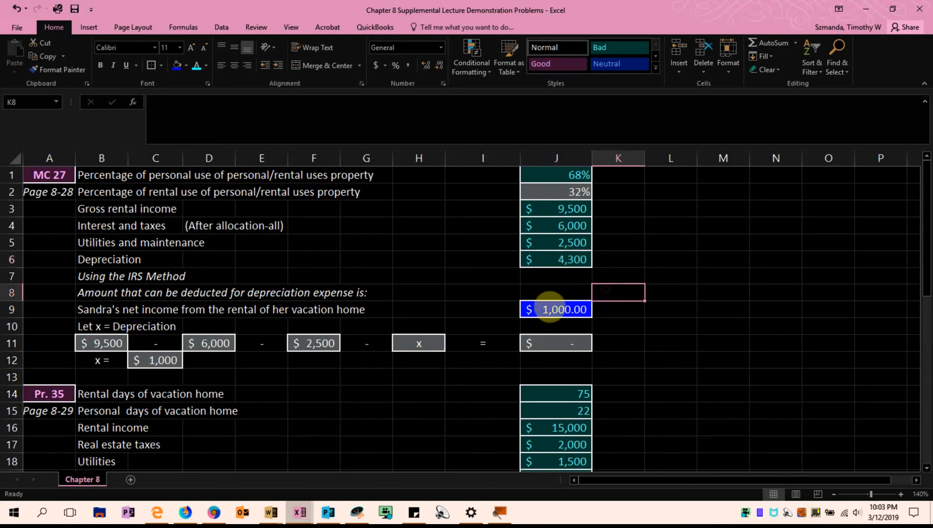
pyautogui.click(544, 310)
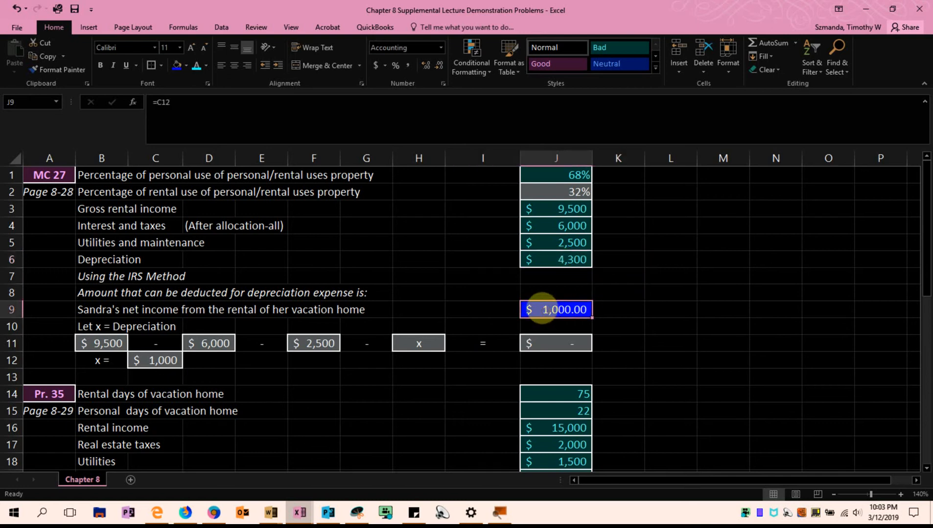
# Compare the MC 27 expense amounts in J4 to J6 with the gross rental income in J3
pyautogui.moveTo(569, 226); pyautogui.dragTo(569, 259)
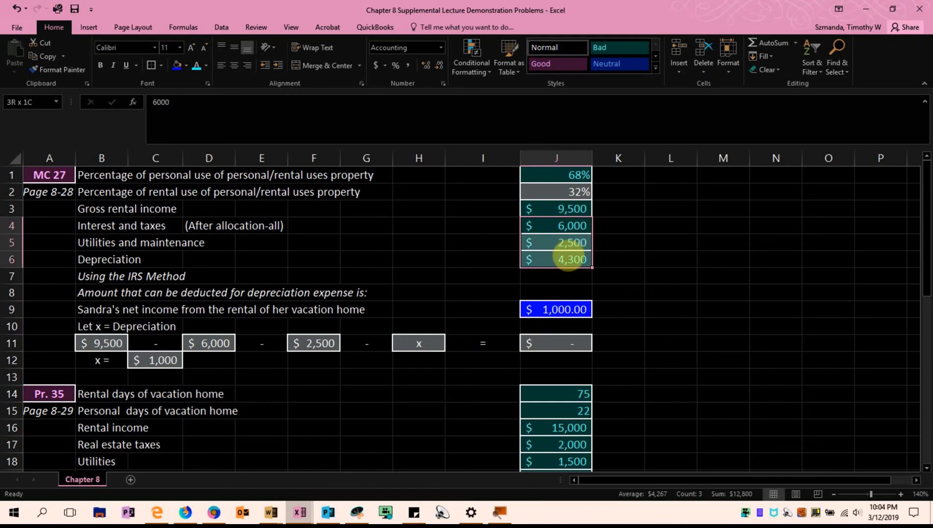
pyautogui.moveTo(496, 210); pyautogui.dragTo(536, 212)
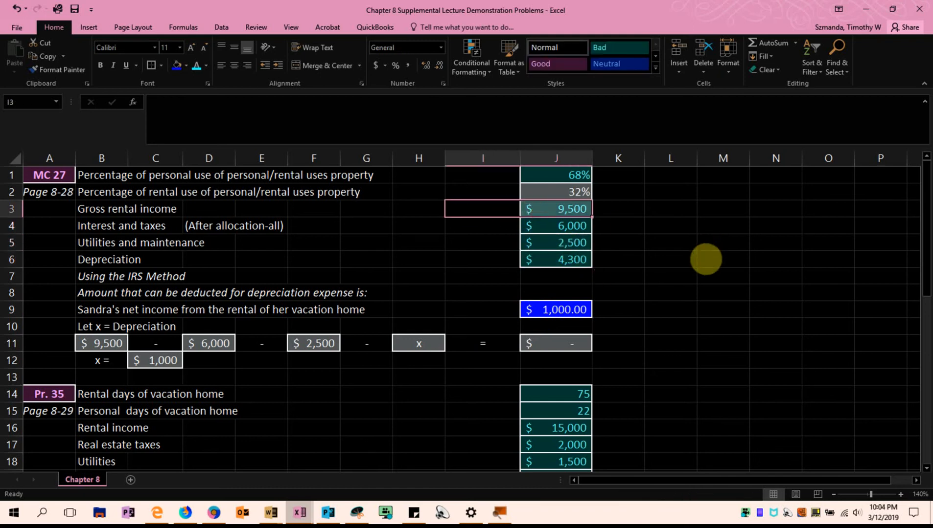
pyautogui.scroll(-4, 719, 333)
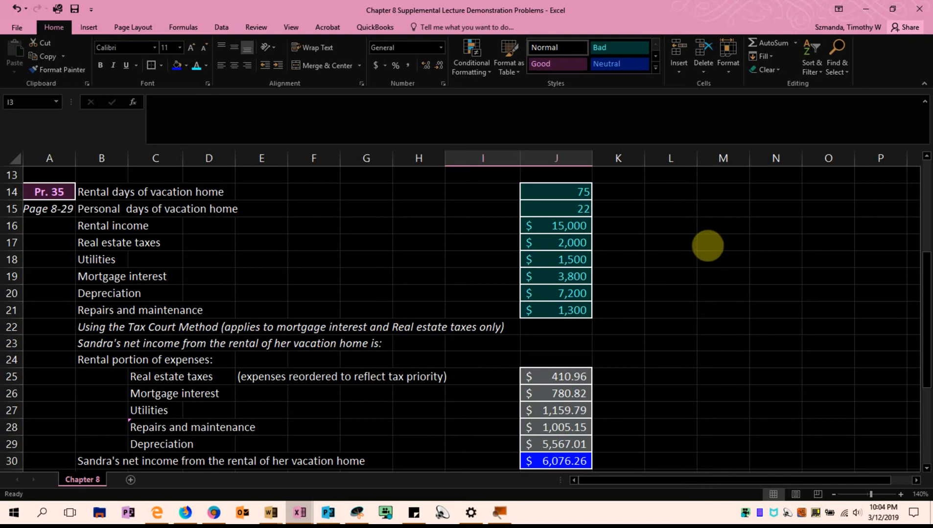
pyautogui.scroll(4, 703, 251)
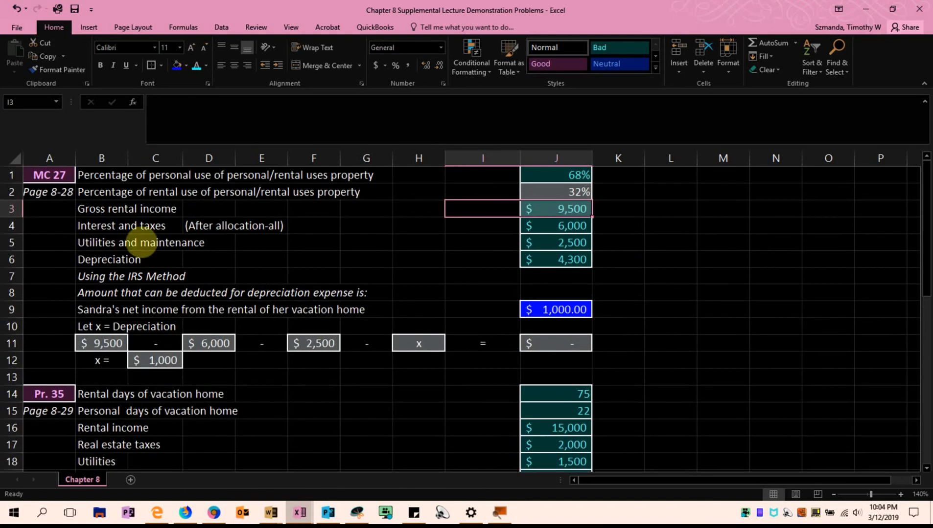
pyautogui.click(465, 260)
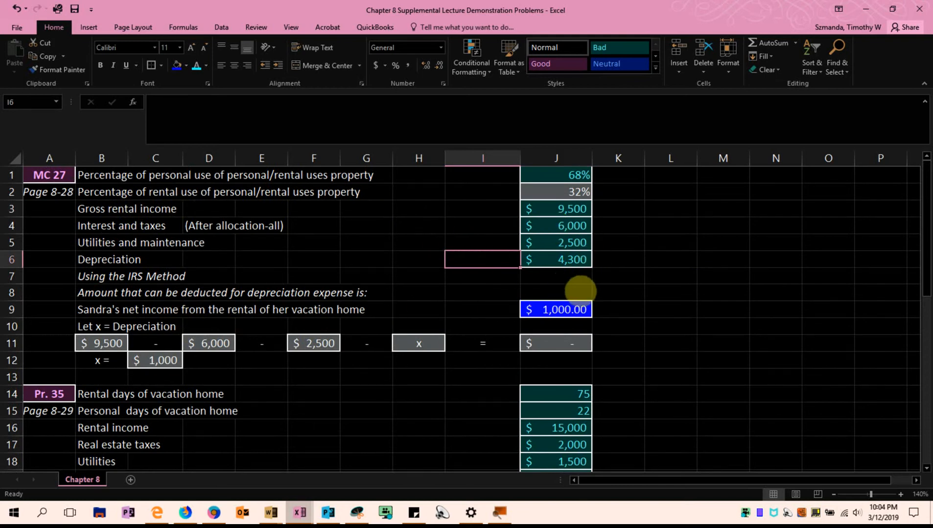
# Review the Pr. 35 inputs in J14 to J21, from rental and personal days through rental income and each expense
pyautogui.scroll(-2, 580, 296)
pyautogui.scroll(-1, 582, 295)
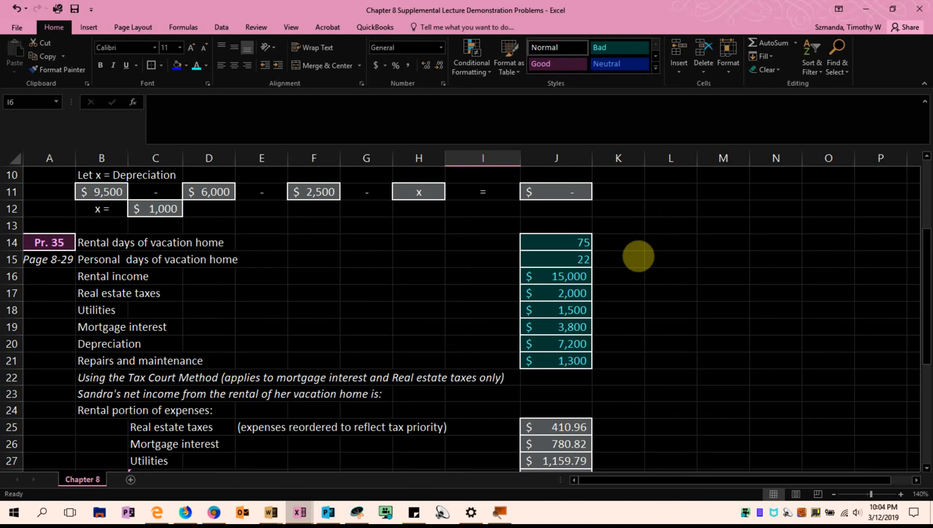
pyautogui.click(531, 249)
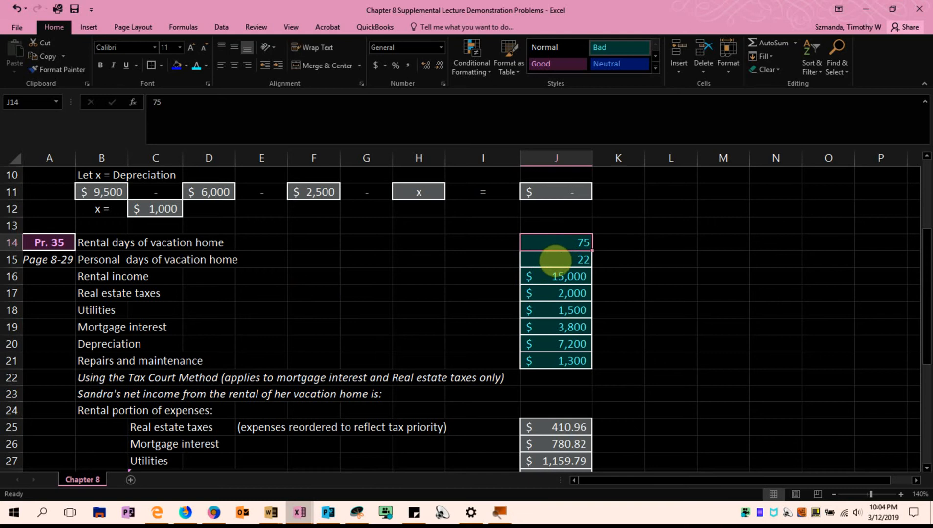
pyautogui.click(548, 261)
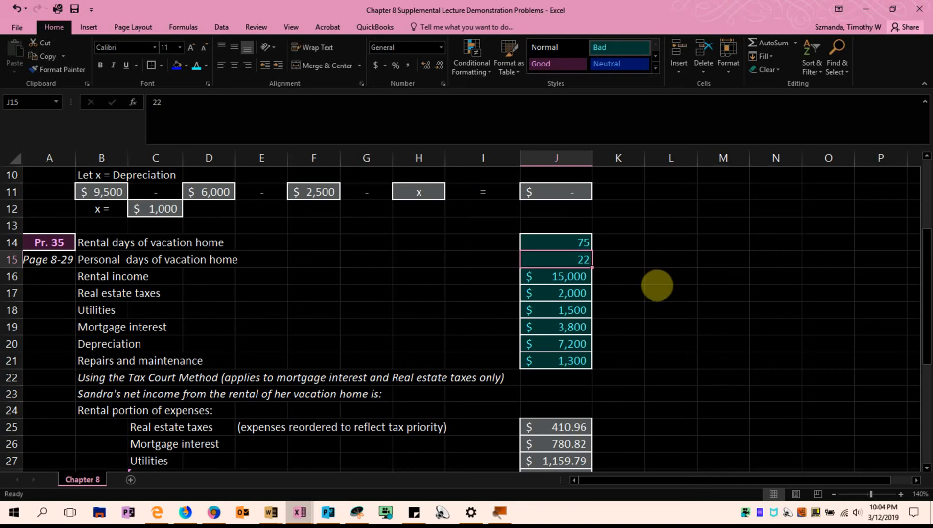
pyautogui.click(566, 278)
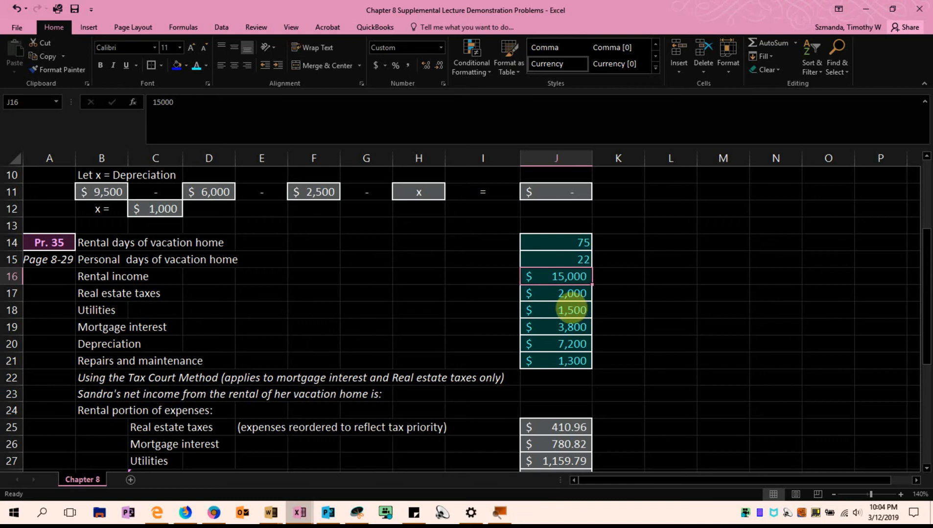
pyautogui.click(555, 294)
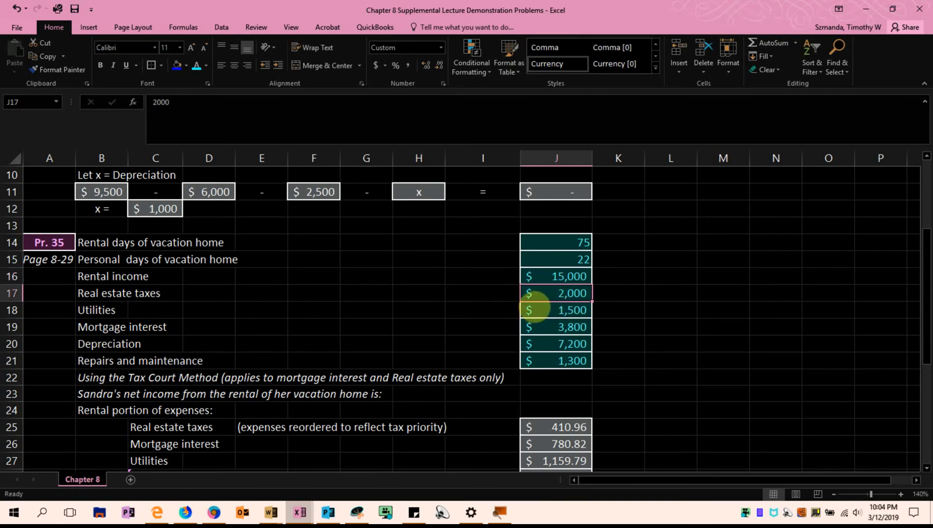
pyautogui.click(208, 310)
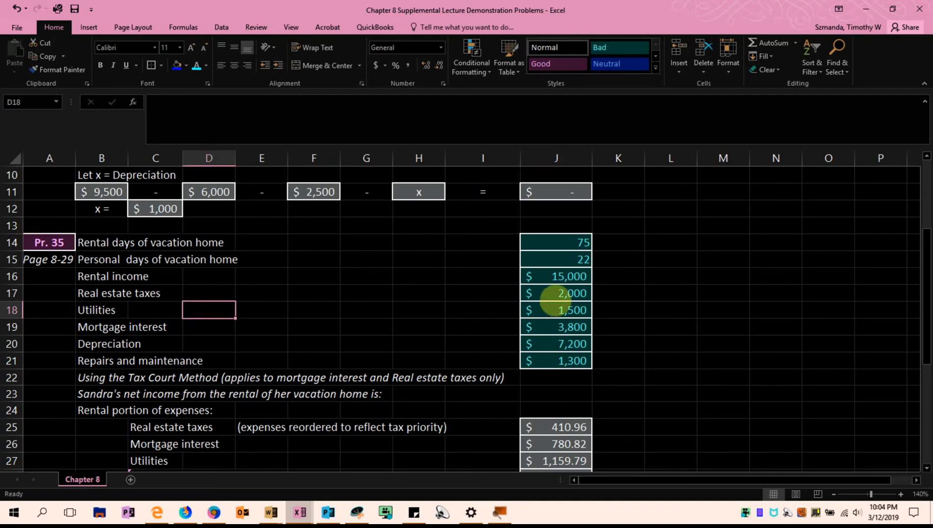
pyautogui.click(570, 326)
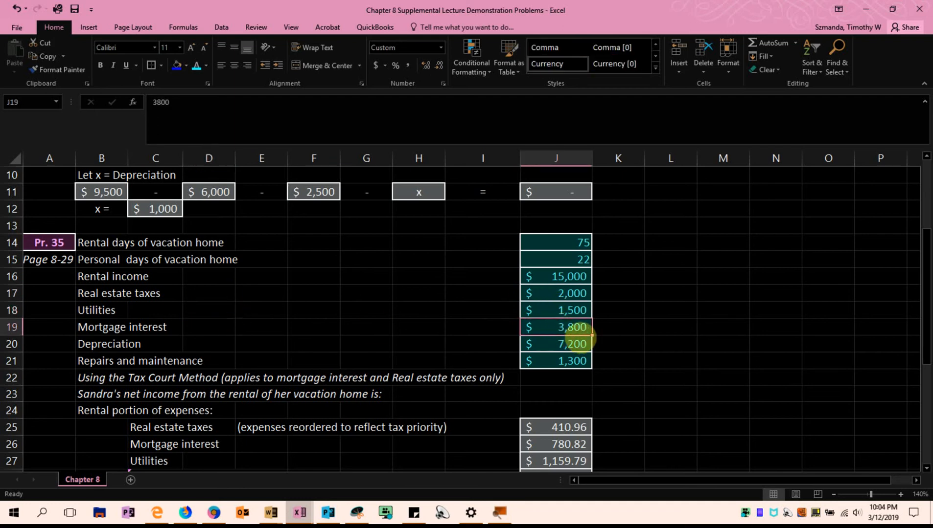
pyautogui.click(572, 344)
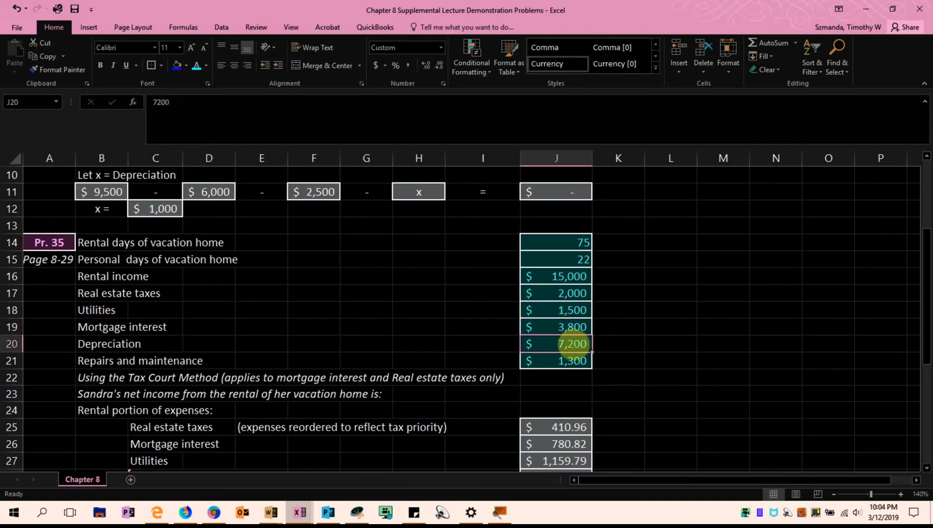
pyautogui.scroll(-1, 385, 345)
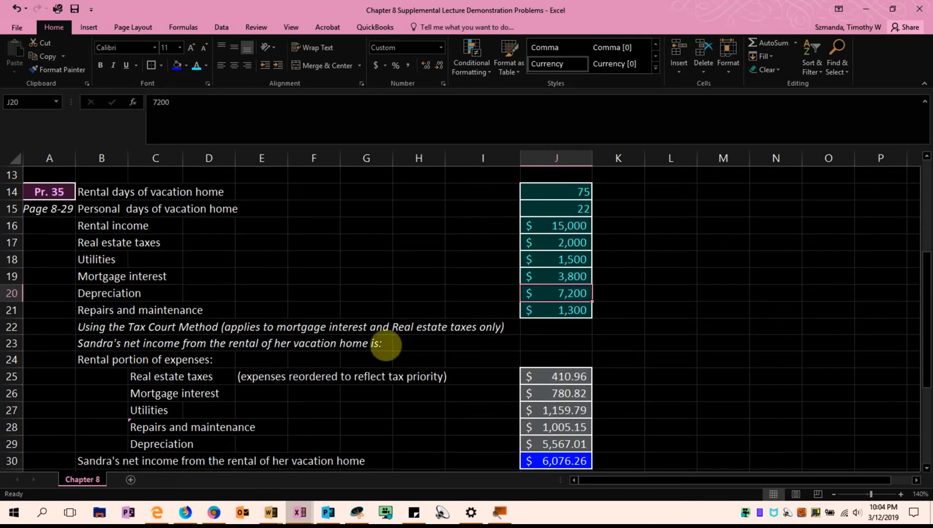
pyautogui.click(524, 307)
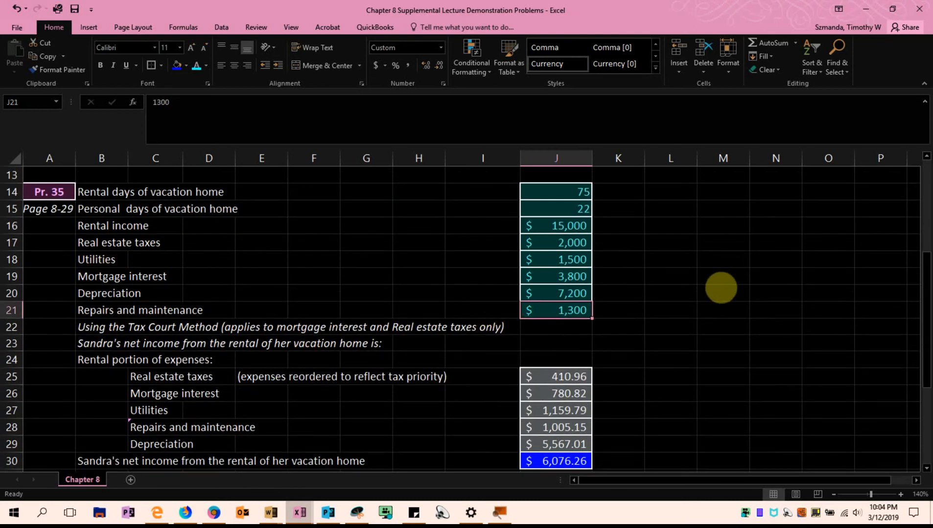
# Read the Tax Court Method note in row 22 and identify the real estate taxes and mortgage interest lines it applies to
pyautogui.scroll(-1, 719, 289)
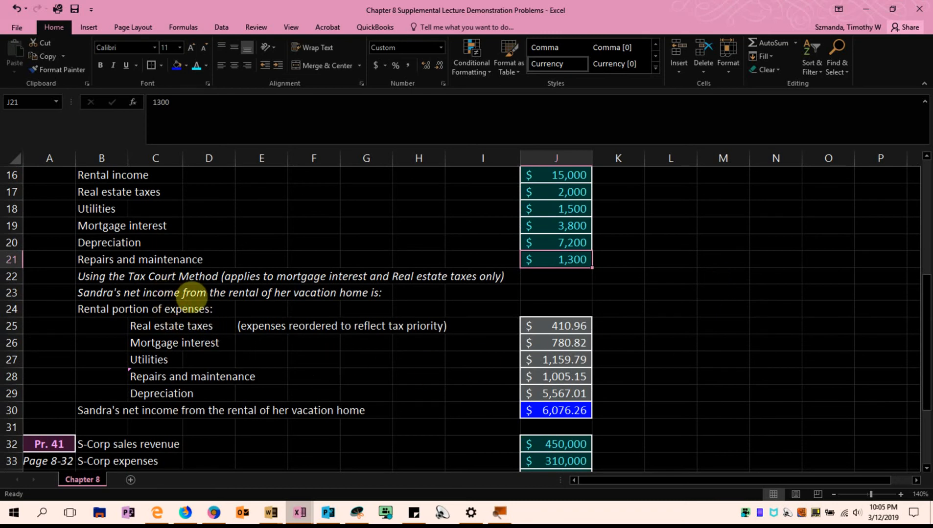
pyautogui.scroll(1, 206, 294)
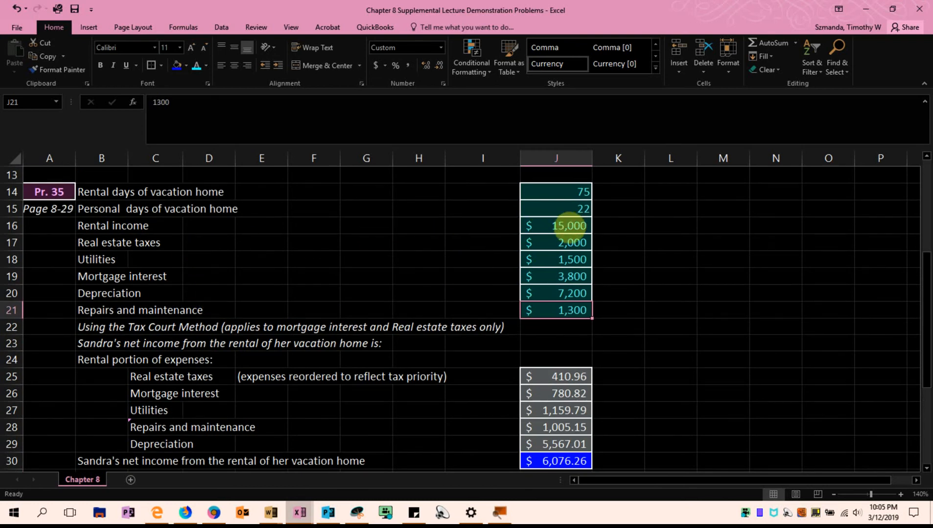
pyautogui.click(98, 243)
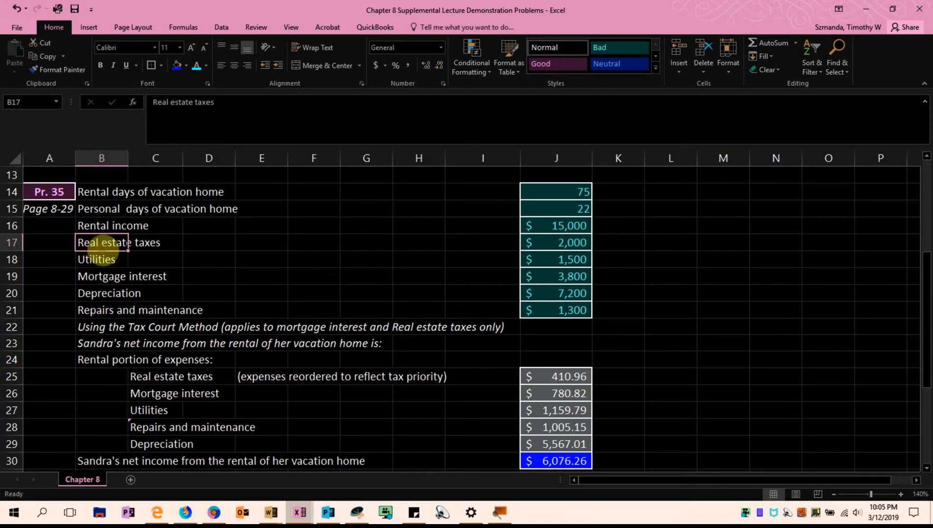
pyautogui.click(91, 276)
pyautogui.click(96, 242)
pyautogui.click(89, 276)
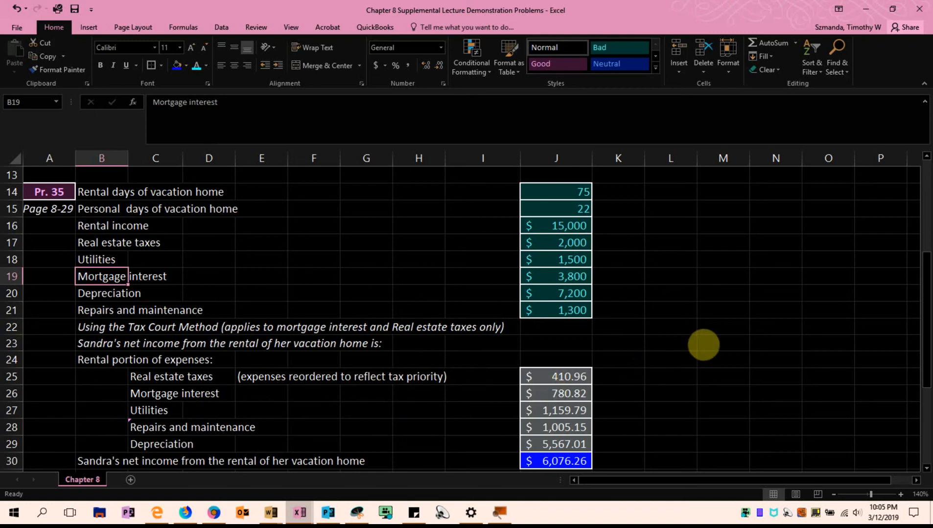
# Examine the tax-priority order of the rental expenses in C25 to C29, from real estate taxes and mortgage interest down to depreciation
pyautogui.scroll(-1, 695, 342)
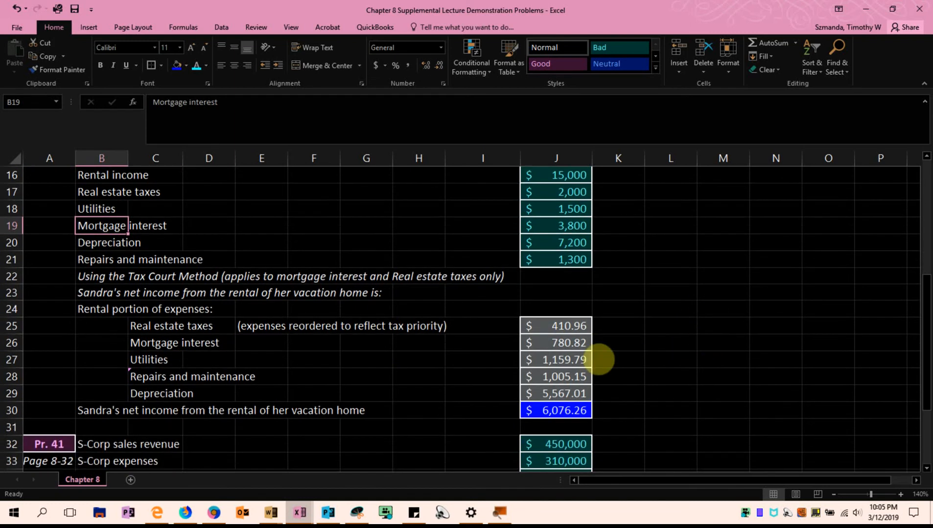
pyautogui.moveTo(146, 327); pyautogui.dragTo(147, 396)
pyautogui.click(274, 410)
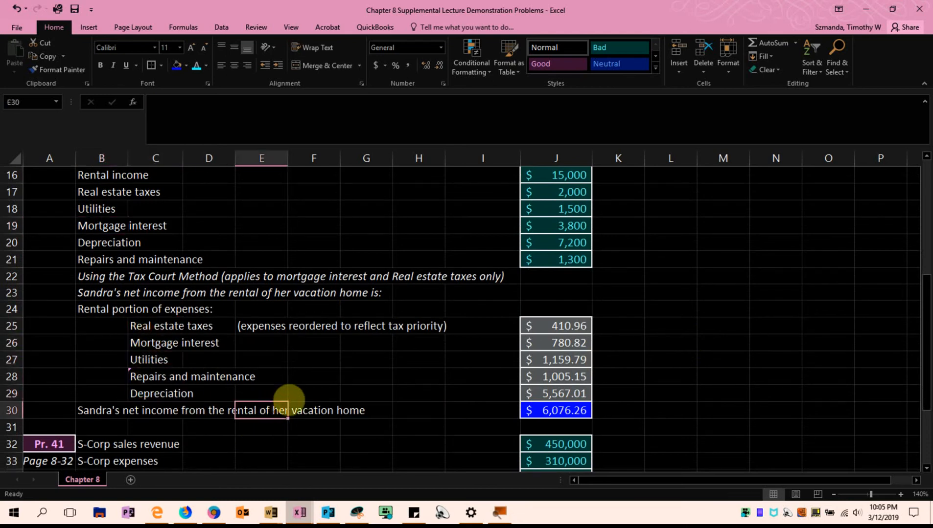
pyautogui.click(145, 327)
pyautogui.click(144, 341)
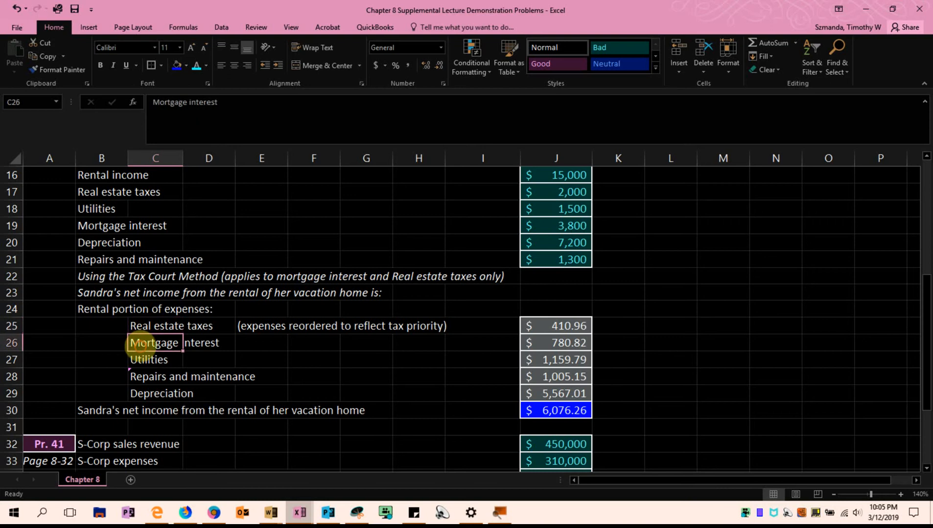
pyautogui.click(147, 331)
pyautogui.click(154, 338)
pyautogui.click(164, 328)
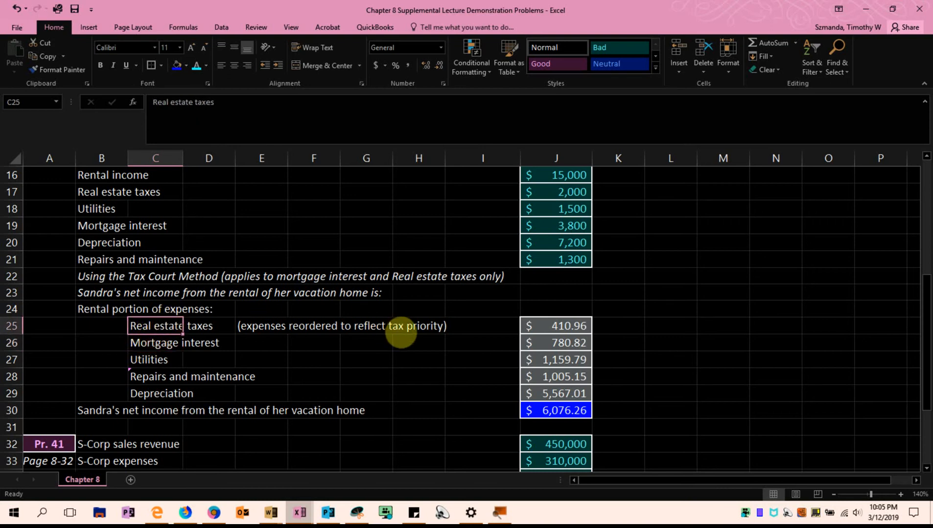
pyautogui.click(147, 360)
pyautogui.click(148, 377)
pyautogui.click(152, 394)
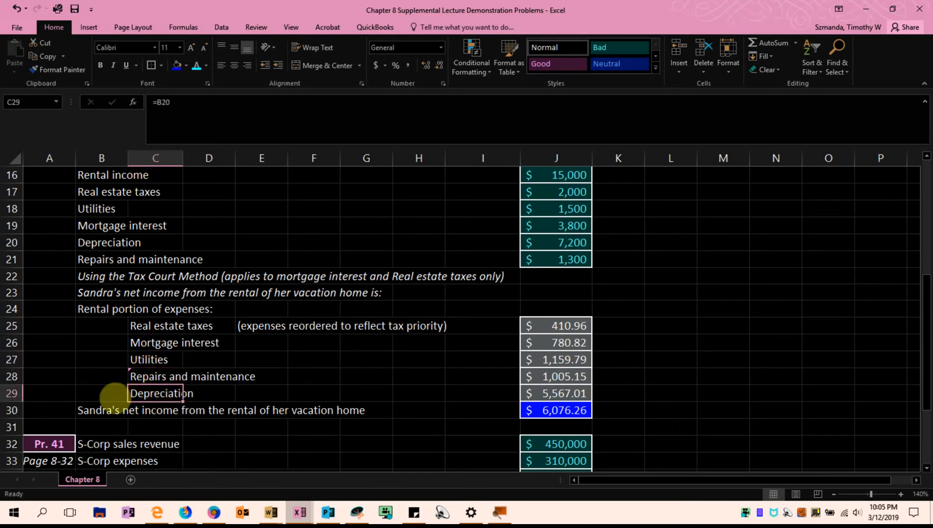
# Inspect the depreciation allocation formula in J29 and contrast that line with the real estate taxes, mortgage interest and repairs lines
pyautogui.click(552, 396)
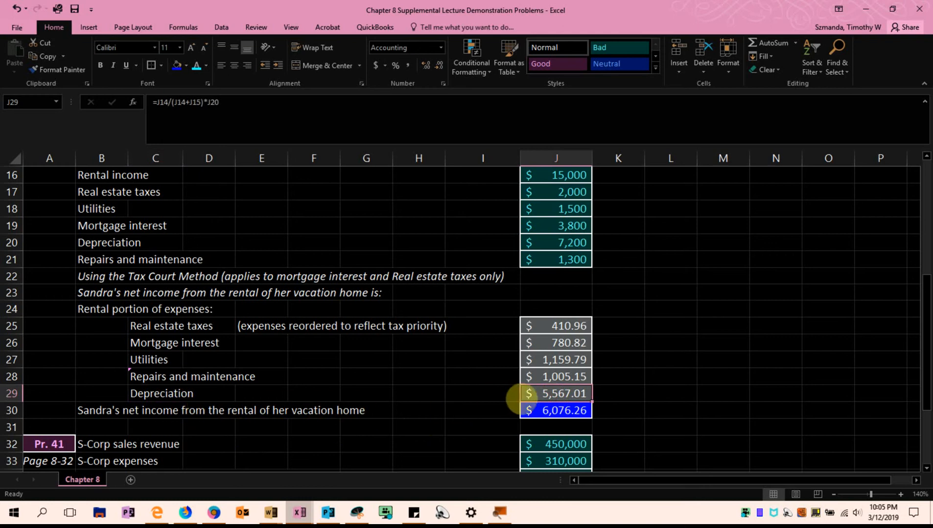
pyautogui.click(155, 395)
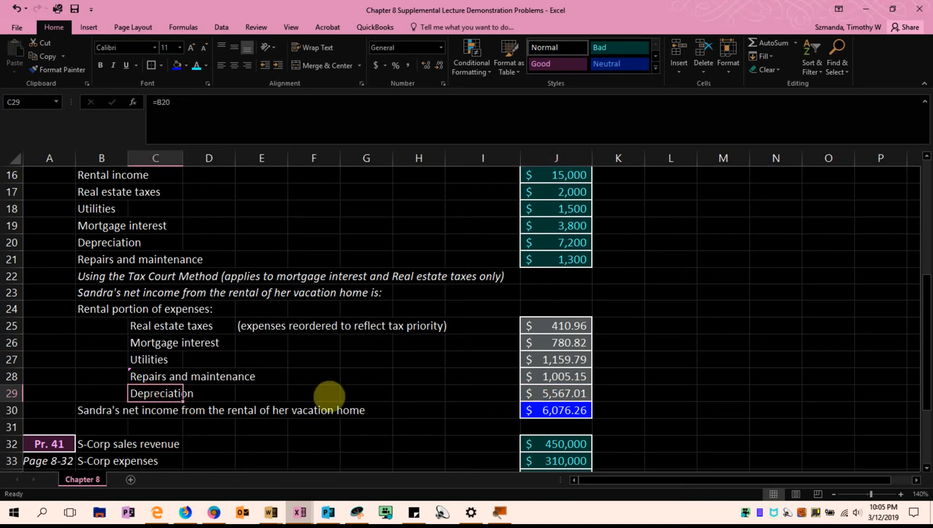
pyautogui.click(526, 393)
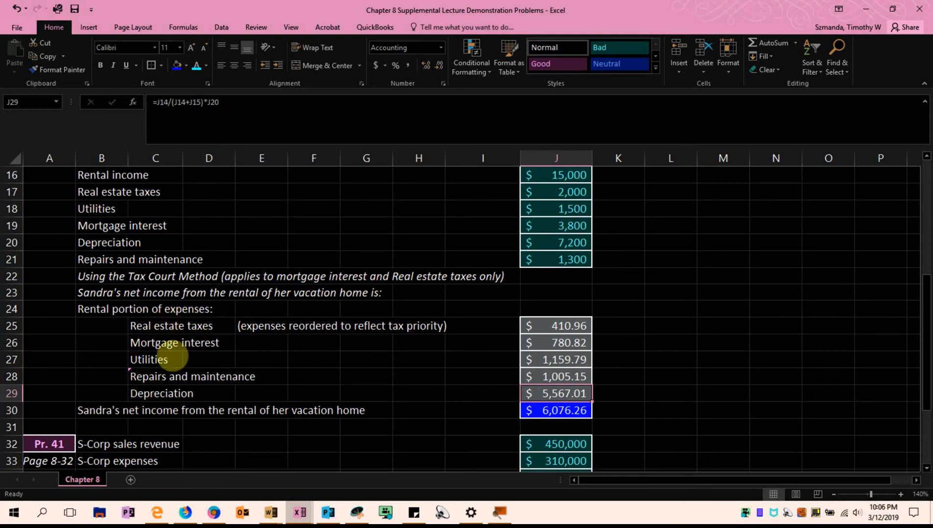
pyautogui.moveTo(155, 327); pyautogui.dragTo(163, 344)
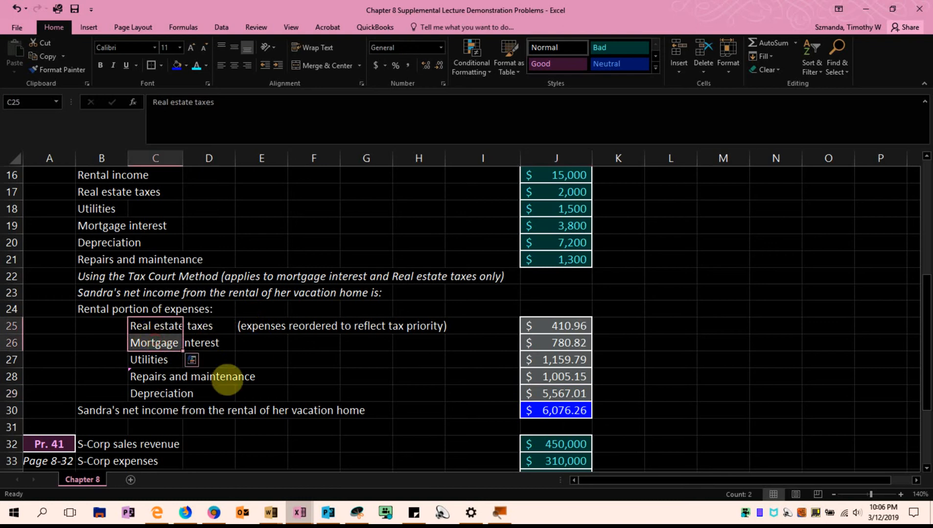
pyautogui.click(226, 377)
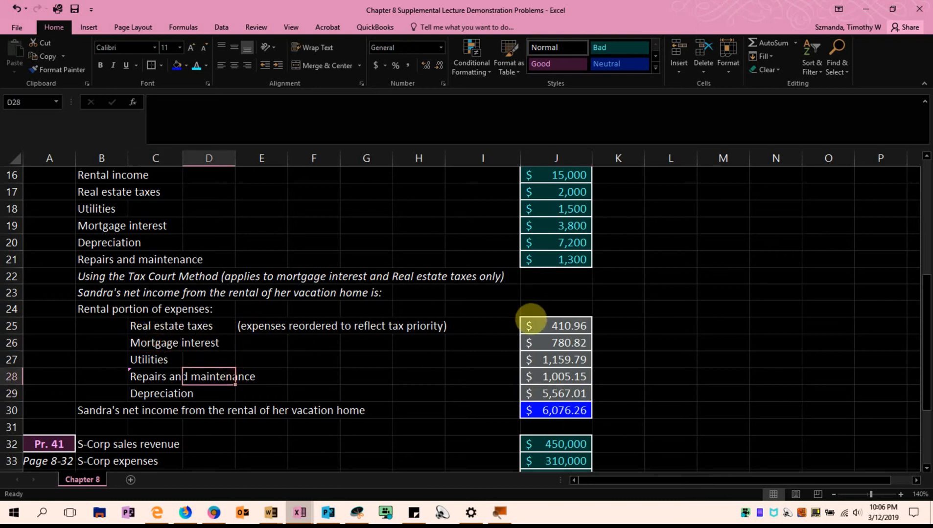
# Examine the Tax Court formula for real estate taxes in J25 and trace its references to rental days and total taxes
pyautogui.click(529, 324)
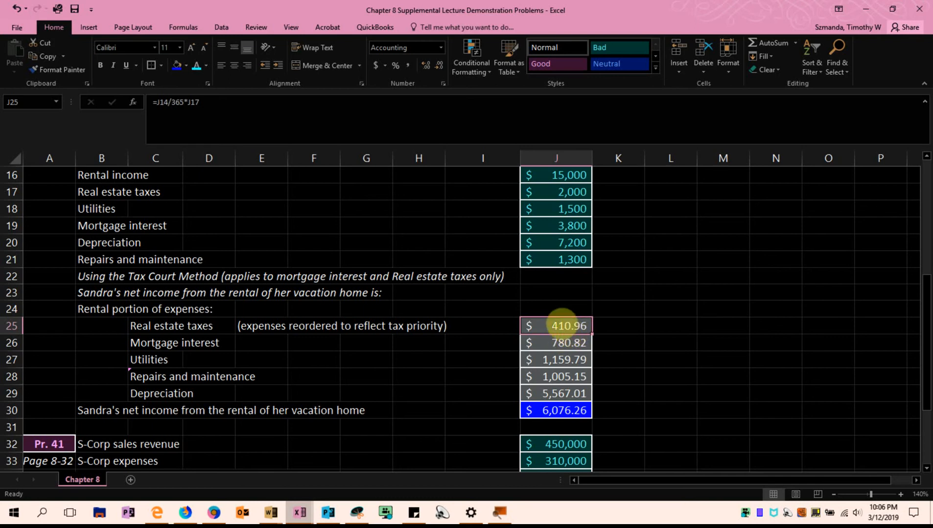
pyautogui.scroll(2, 577, 296)
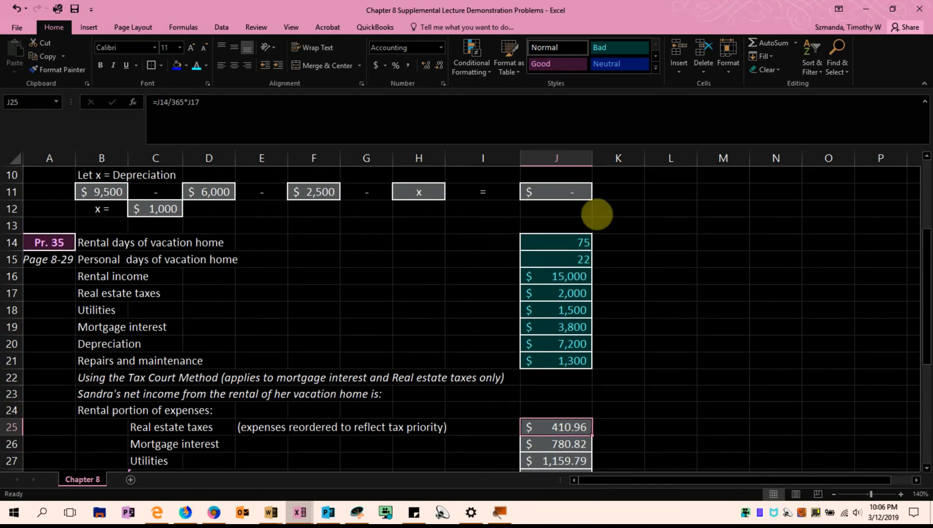
pyautogui.click(577, 243)
pyautogui.scroll(-2, 640, 274)
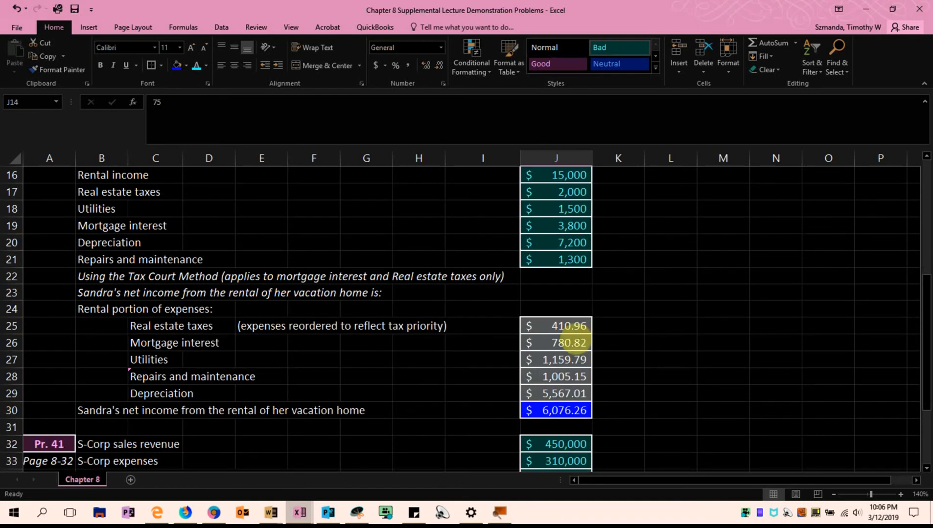
pyautogui.doubleClick(585, 327)
pyautogui.scroll(1, 537, 342)
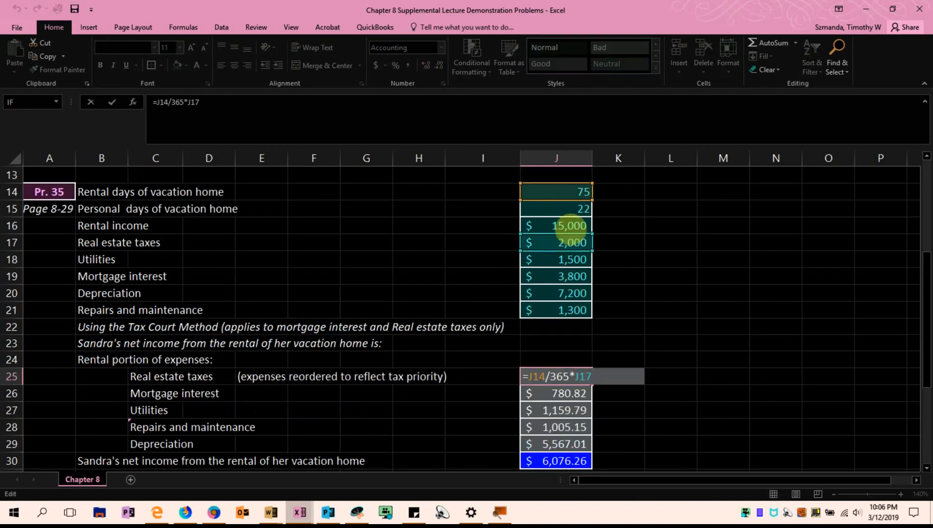
pyautogui.scroll(-1, 543, 284)
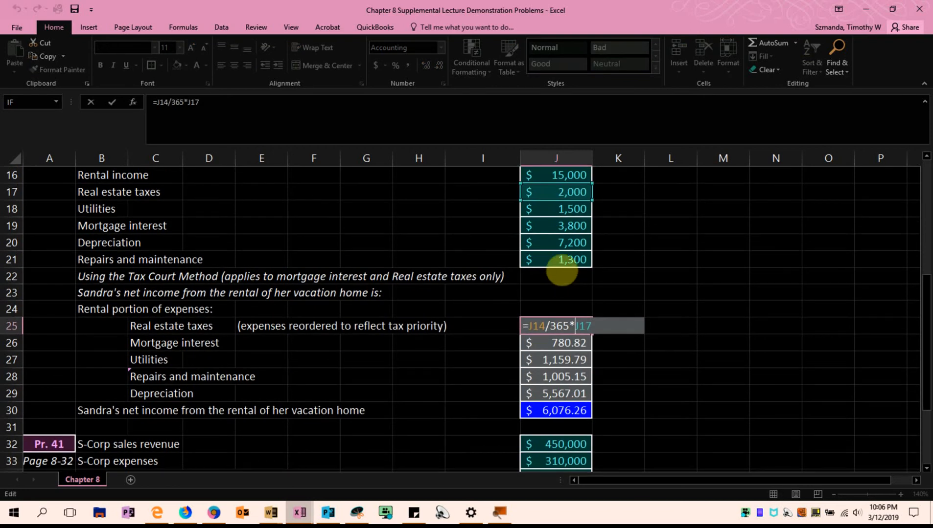
pyautogui.scroll(1, 565, 267)
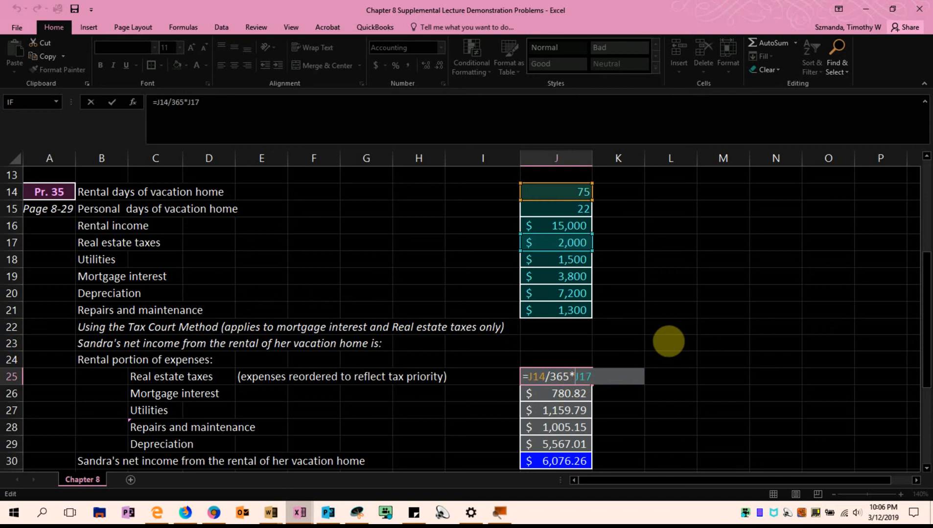
pyautogui.scroll(-1, 666, 339)
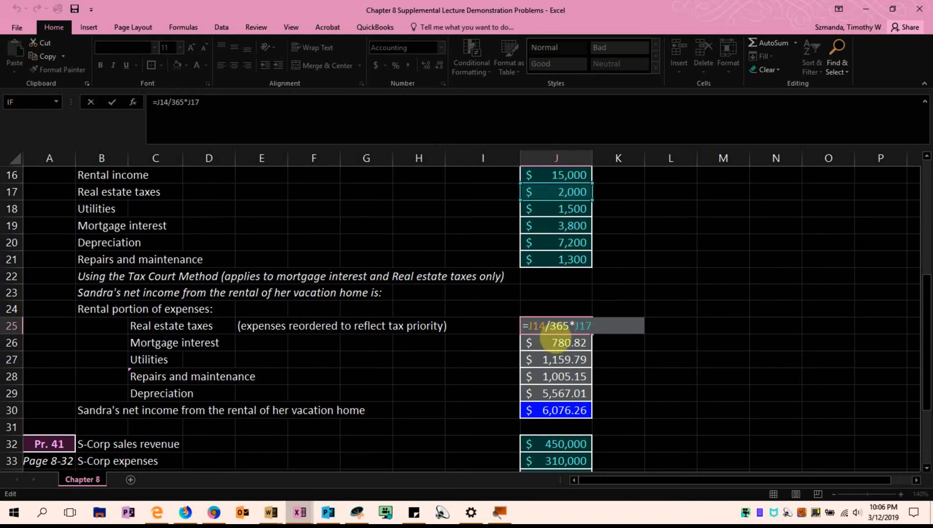
pyautogui.hotkey('ctrl', 'Return')
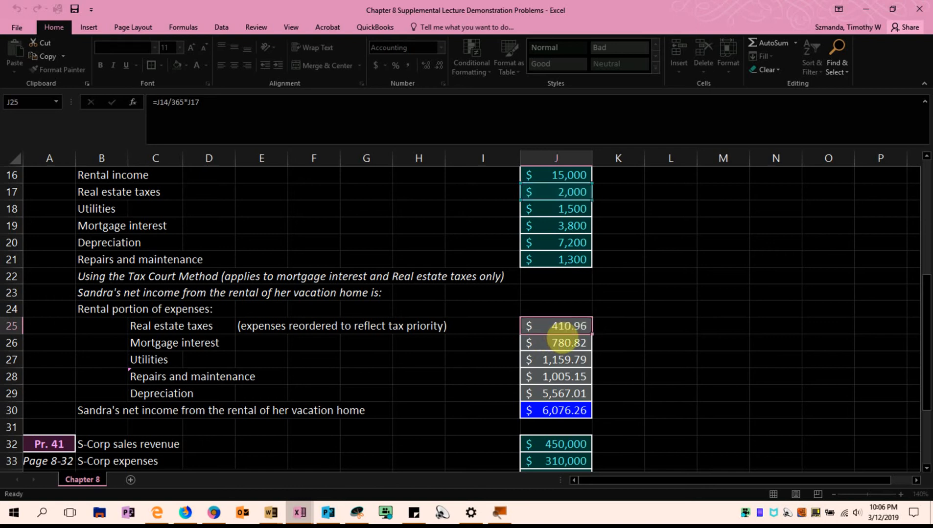
# Enter the label "IRS Approach" in L25, beside the Tax Court real estate taxes allocation
pyautogui.moveTo(655, 325); pyautogui.dragTo(650, 341)
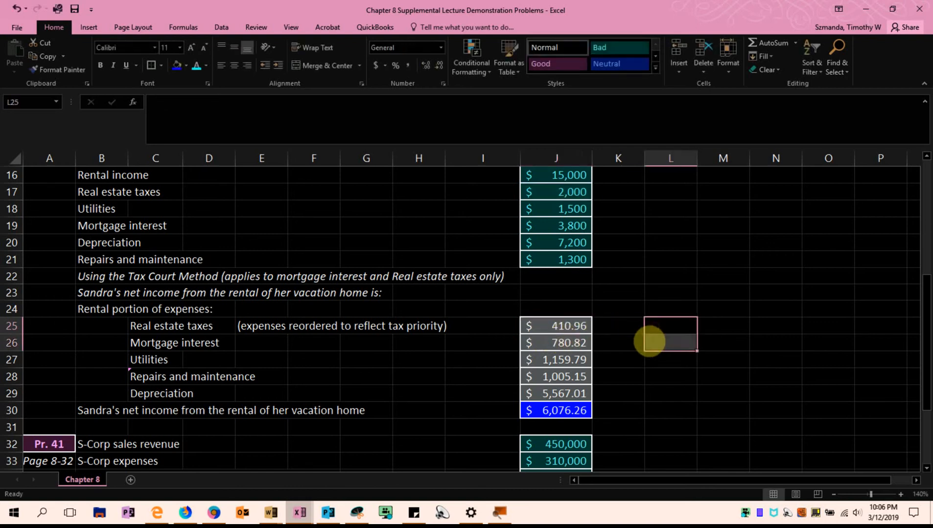
pyautogui.click(667, 323)
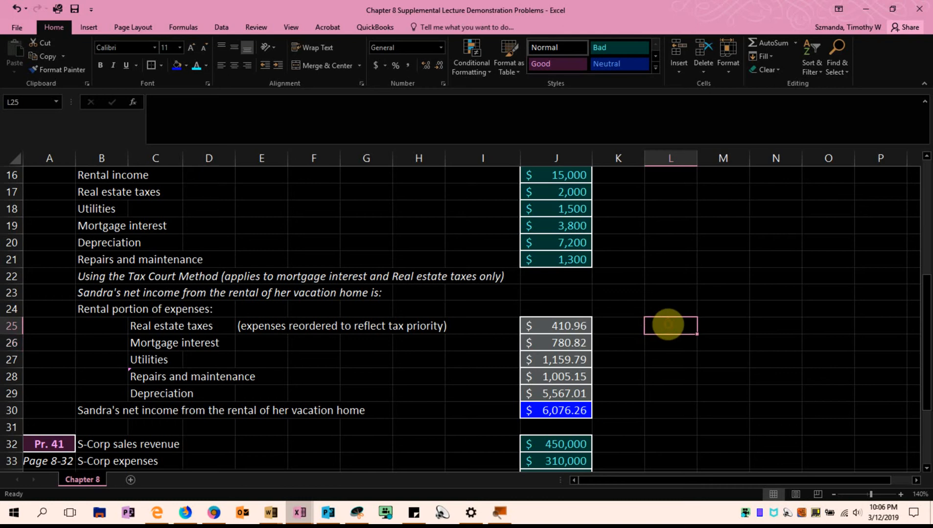
pyautogui.write('IRS Approach')
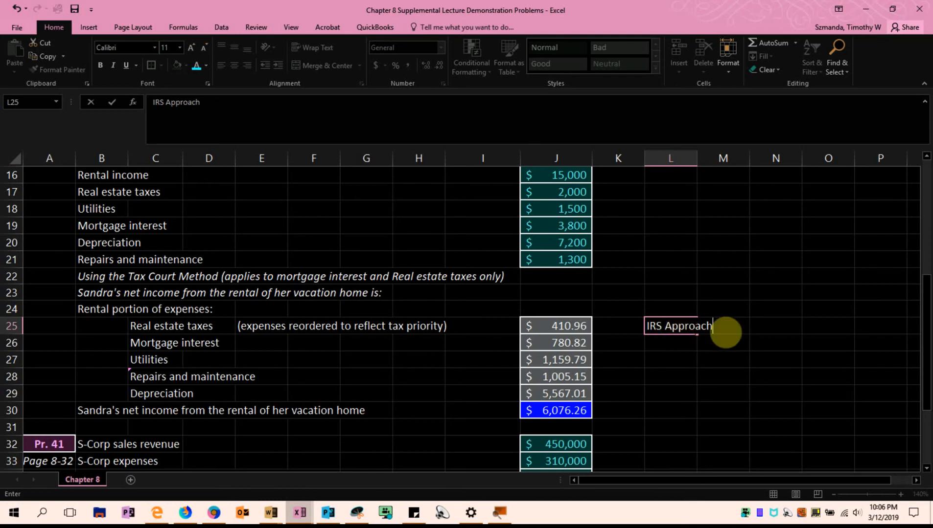
pyautogui.click(777, 324)
# Calculate the IRS share of real estate taxes in N25 with the formula =J17*J14/(J14+J15)
pyautogui.scroll(1, 250, 252)
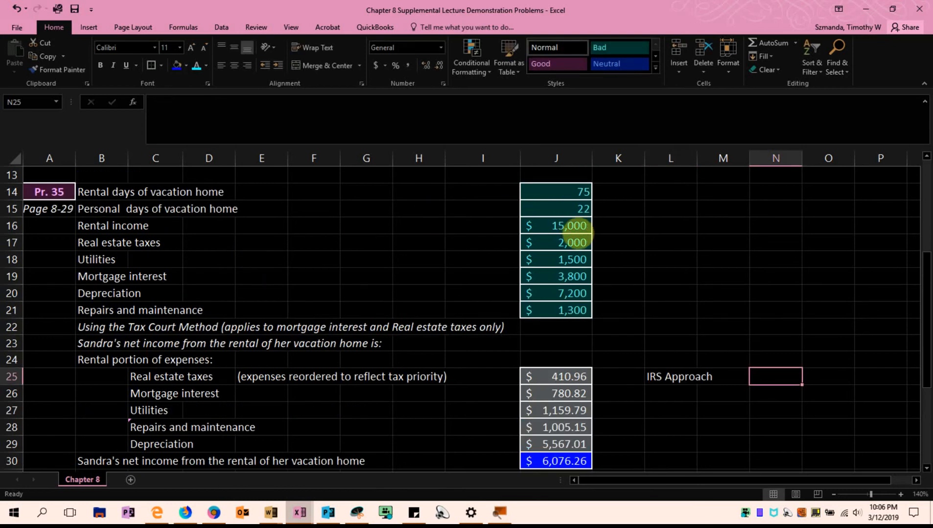
pyautogui.click(573, 242)
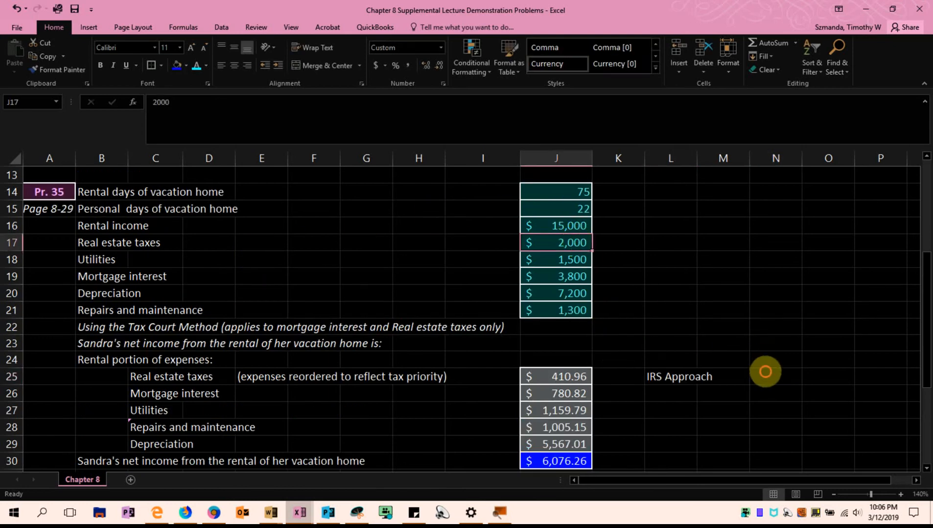
pyautogui.click(765, 372)
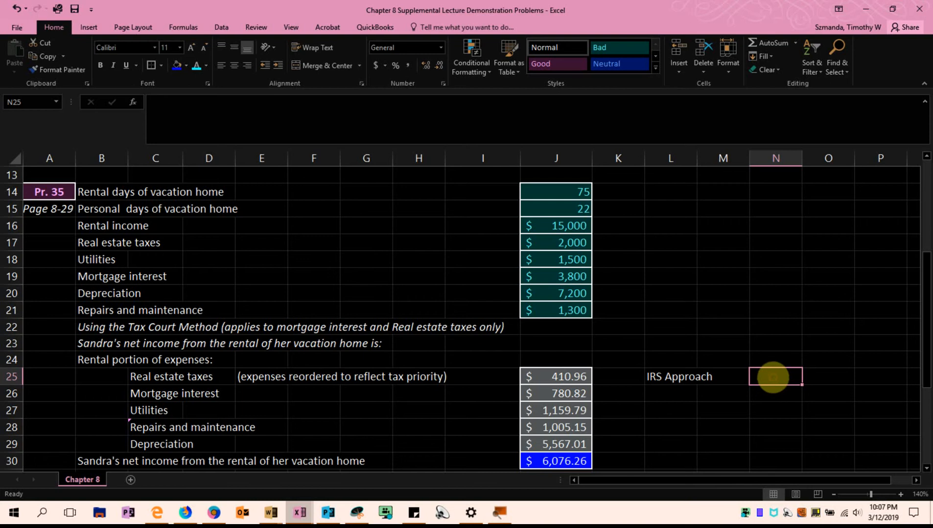
pyautogui.write('=')
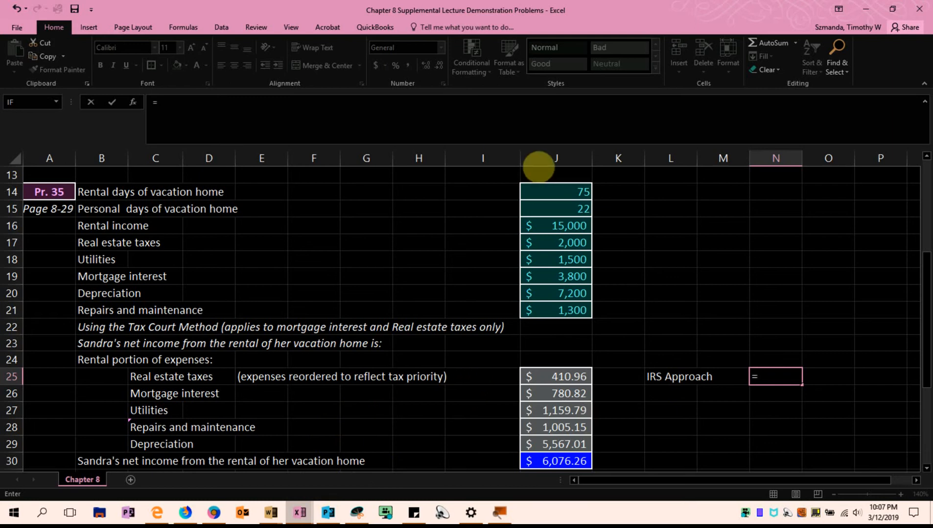
pyautogui.click(538, 242)
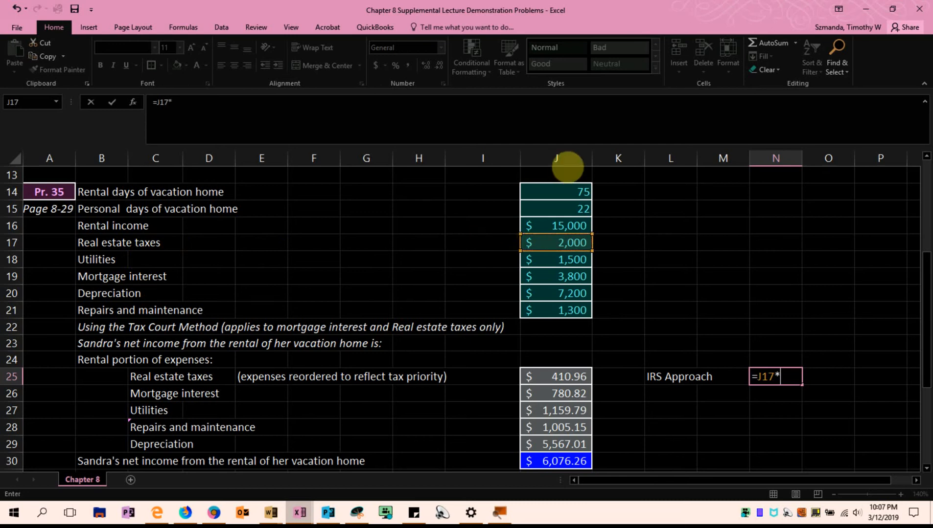
pyautogui.click(561, 191)
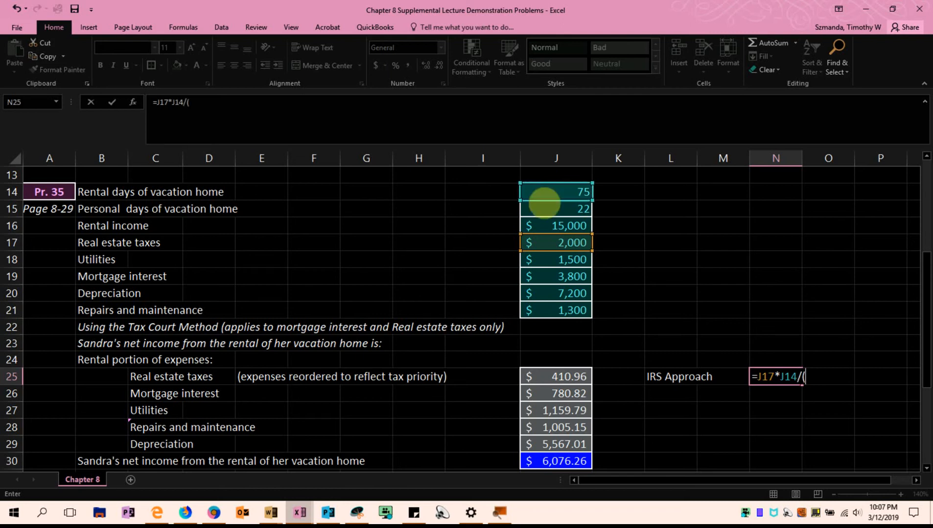
pyautogui.click(548, 192)
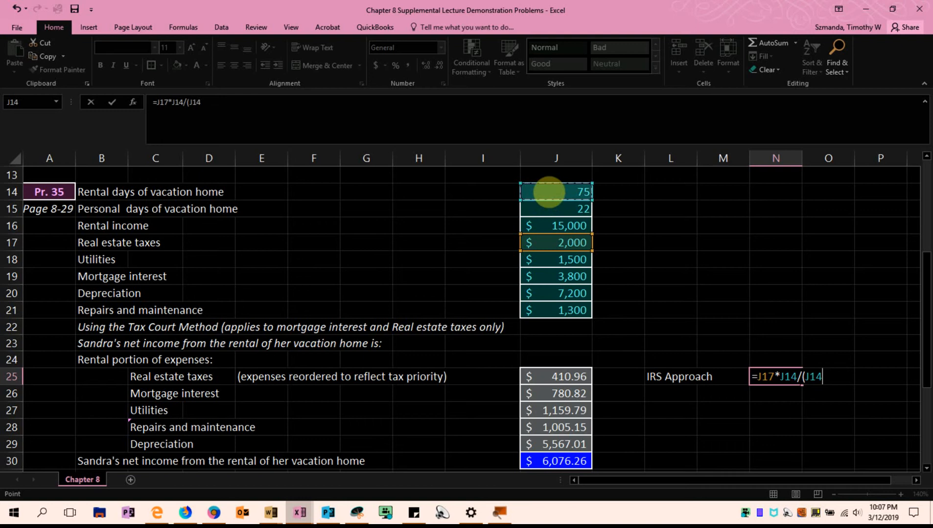
pyautogui.click(548, 209)
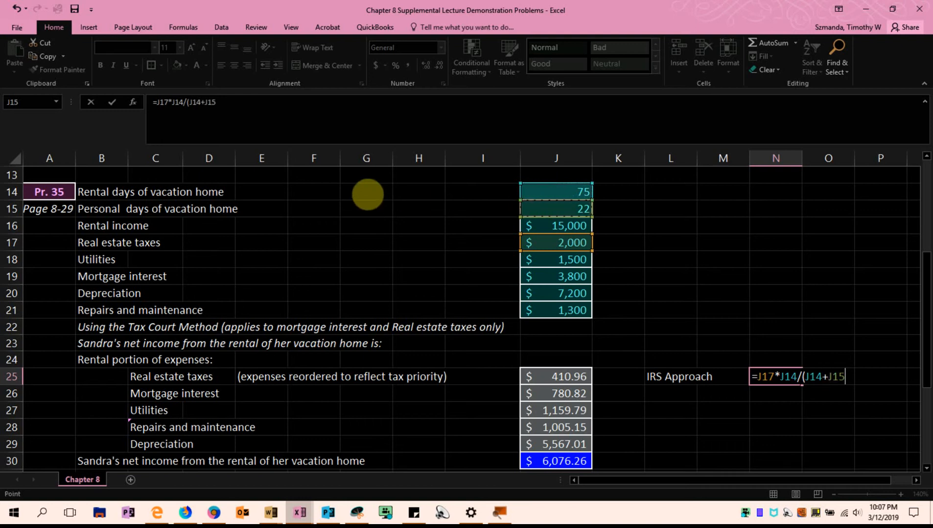
pyautogui.click(251, 110)
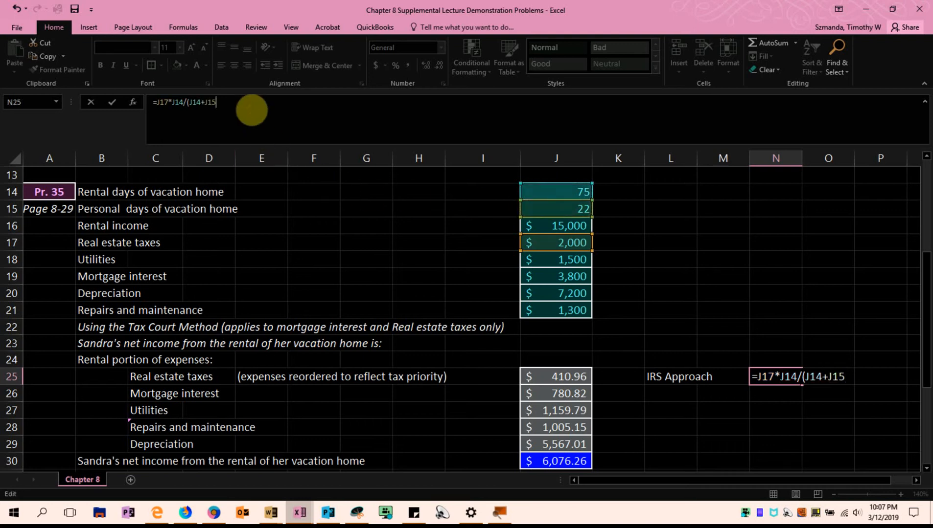
pyautogui.press('Return')
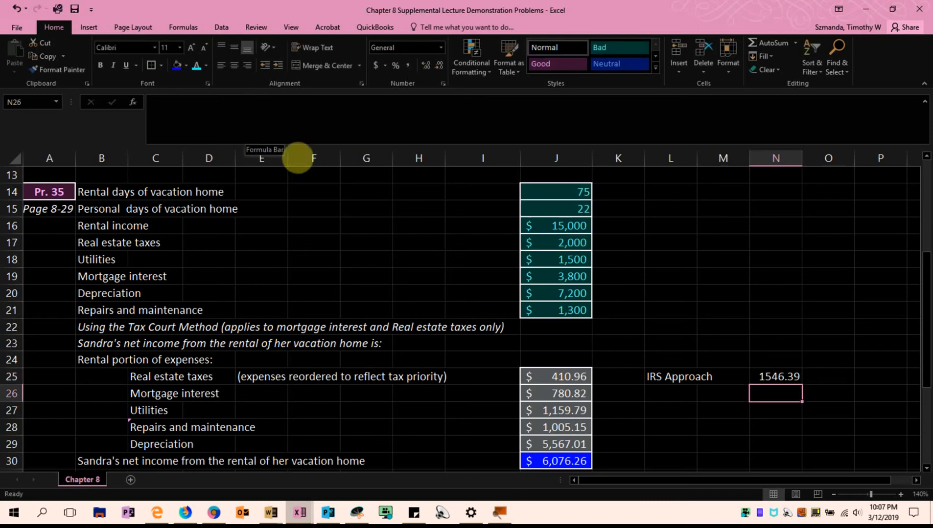
# Compare the IRS Approach allocation of real estate taxes in N25 with the Tax Court Method allocation in J25
pyautogui.click(768, 374)
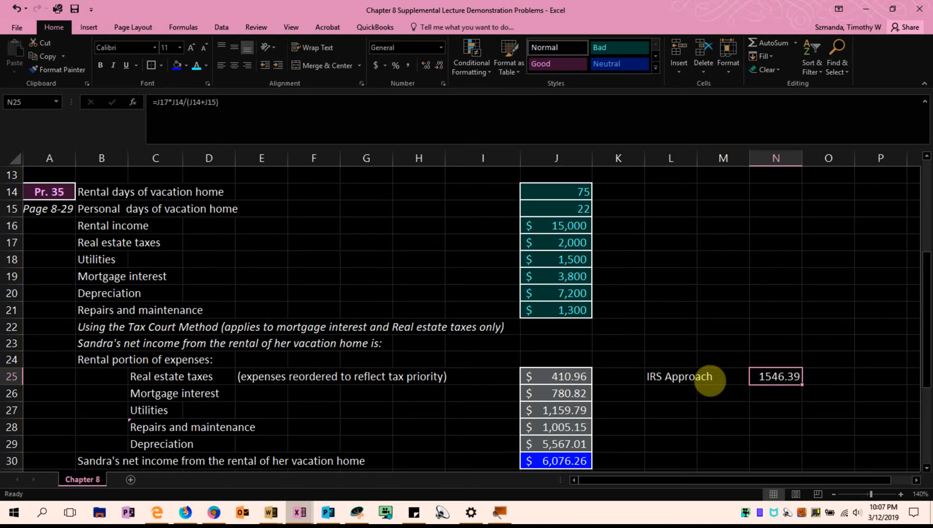
pyautogui.scroll(-1, 708, 380)
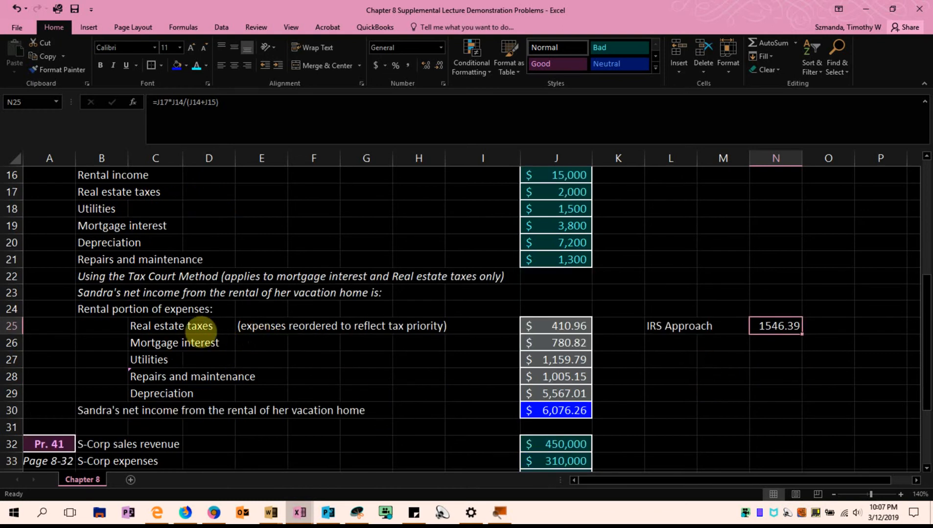
pyautogui.click(152, 275)
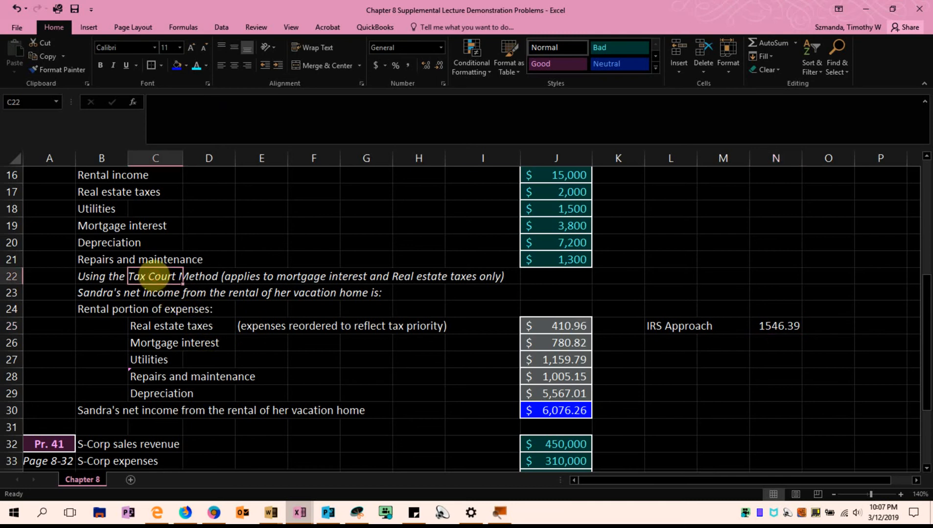
pyautogui.click(546, 325)
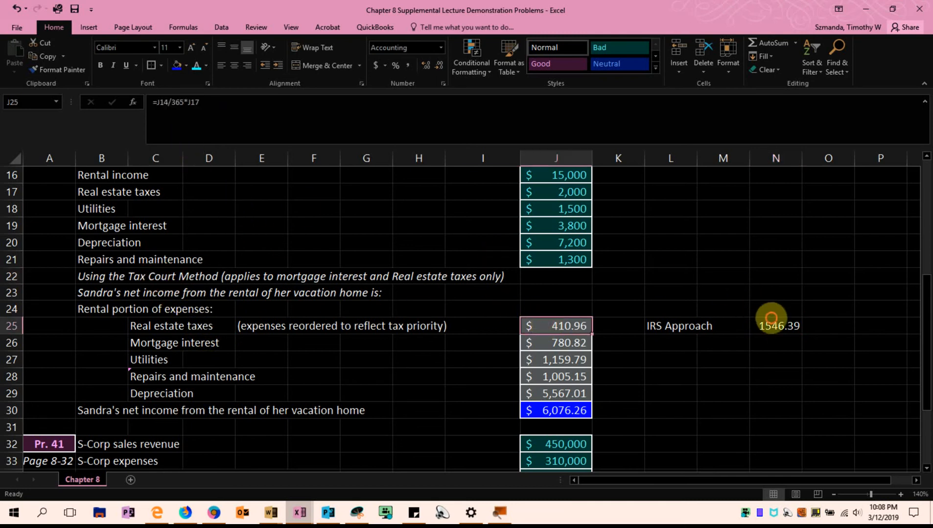
pyautogui.click(773, 324)
pyautogui.scroll(1, 543, 252)
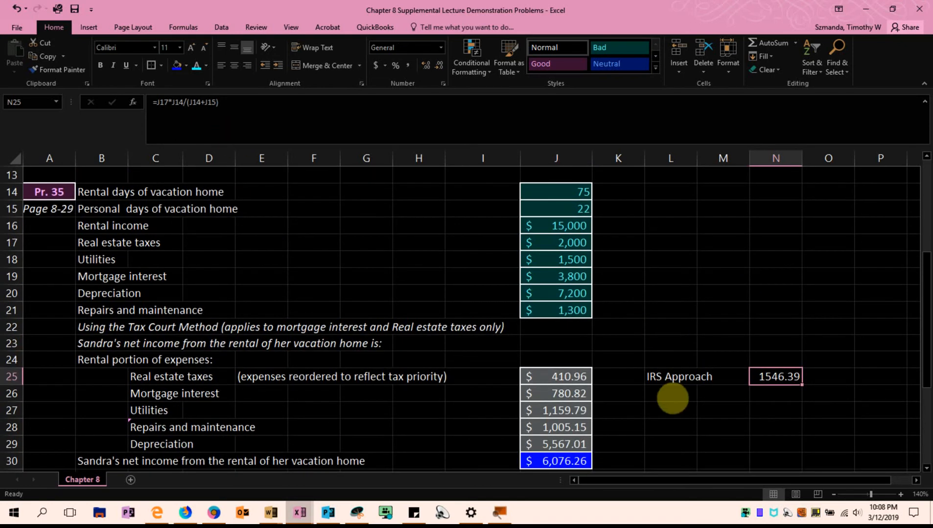
pyautogui.click(671, 406)
pyautogui.scroll(-1, 695, 394)
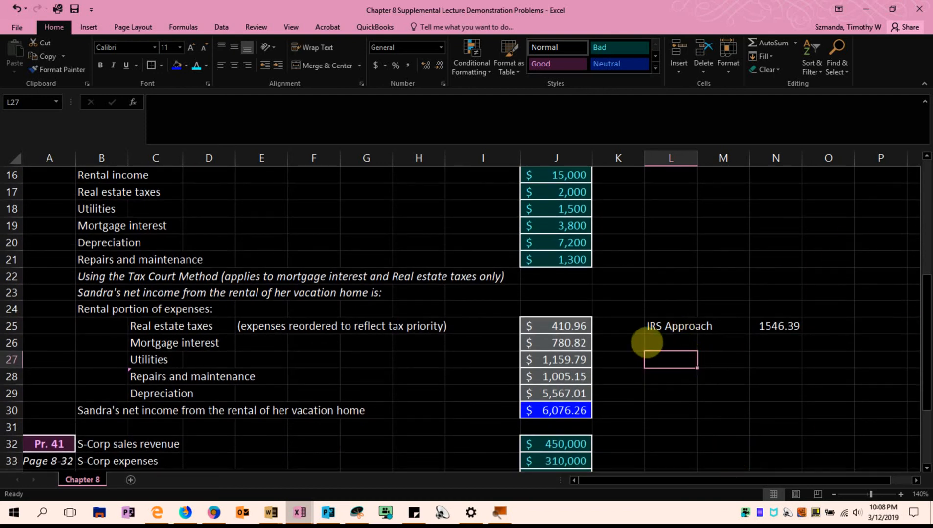
pyautogui.click(663, 326)
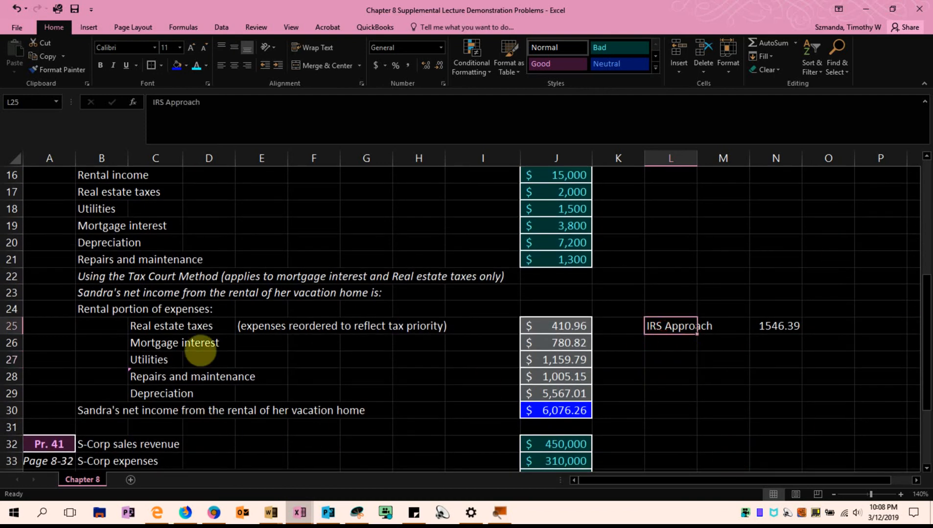
# Copy the IRS Approach label and formula from row 25 down to the mortgage interest line in row 26
pyautogui.moveTo(147, 327); pyautogui.dragTo(151, 344)
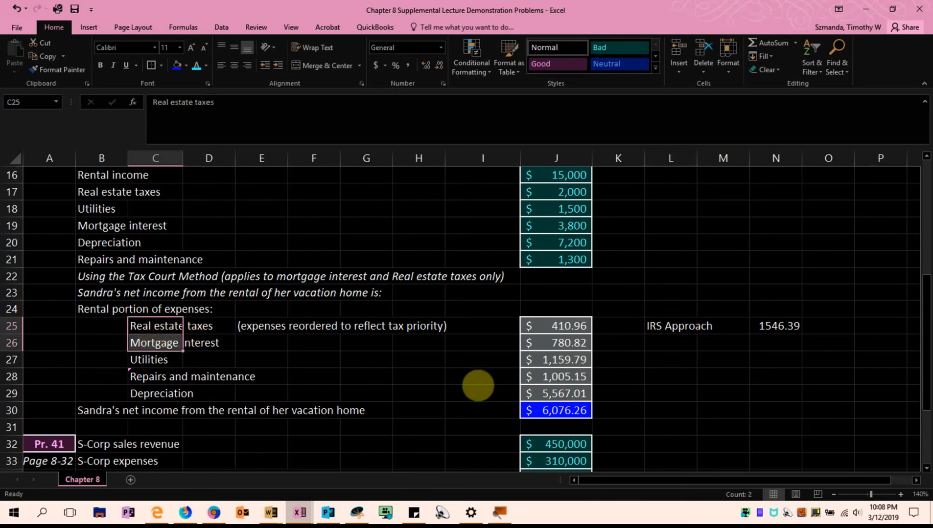
pyautogui.moveTo(653, 330); pyautogui.dragTo(794, 346)
pyautogui.click(765, 410)
pyautogui.click(786, 343)
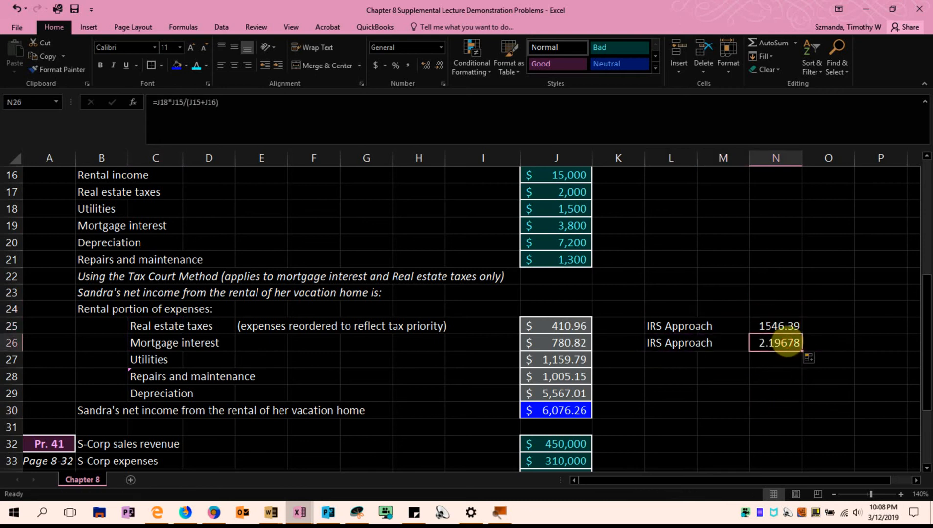
# Replace the copied formula in N26 with =J19*J14/(J14+J15) to calculate the IRS share of mortgage interest
pyautogui.press('BackSpace')
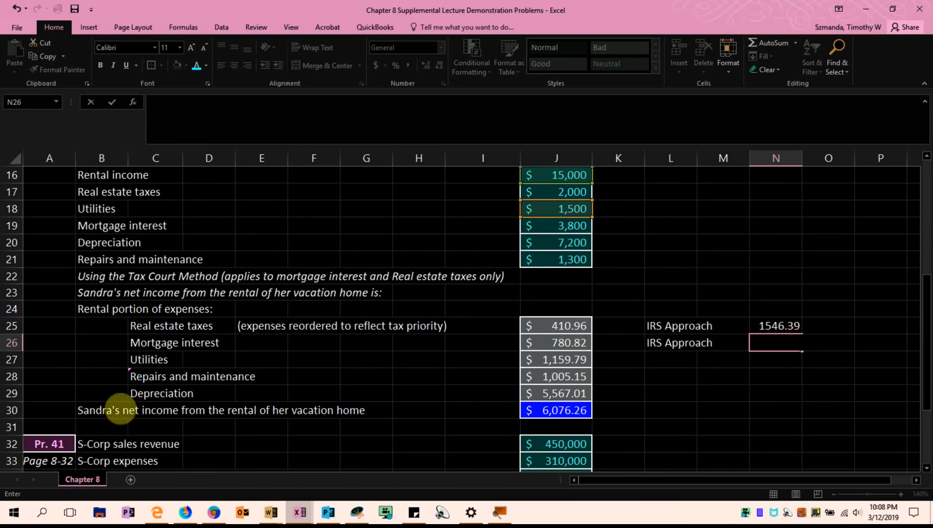
pyautogui.scroll(1, 721, 362)
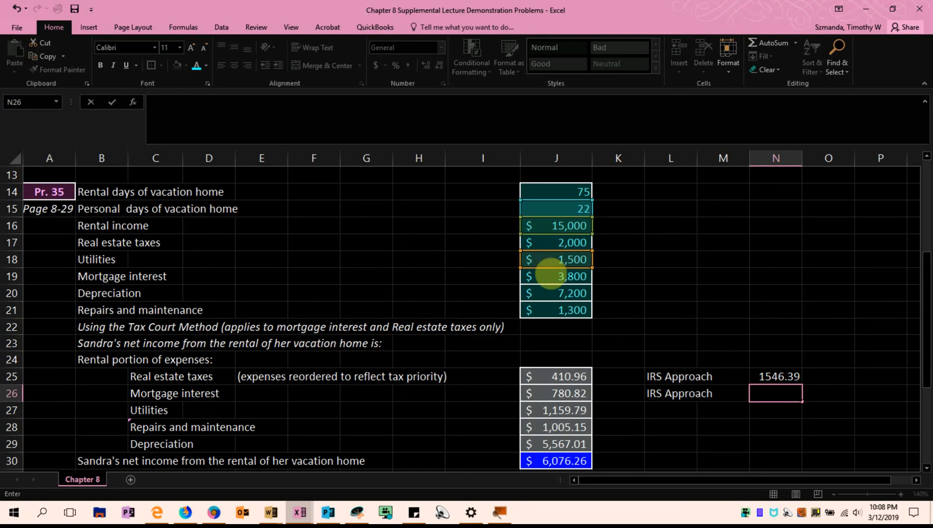
pyautogui.click(545, 274)
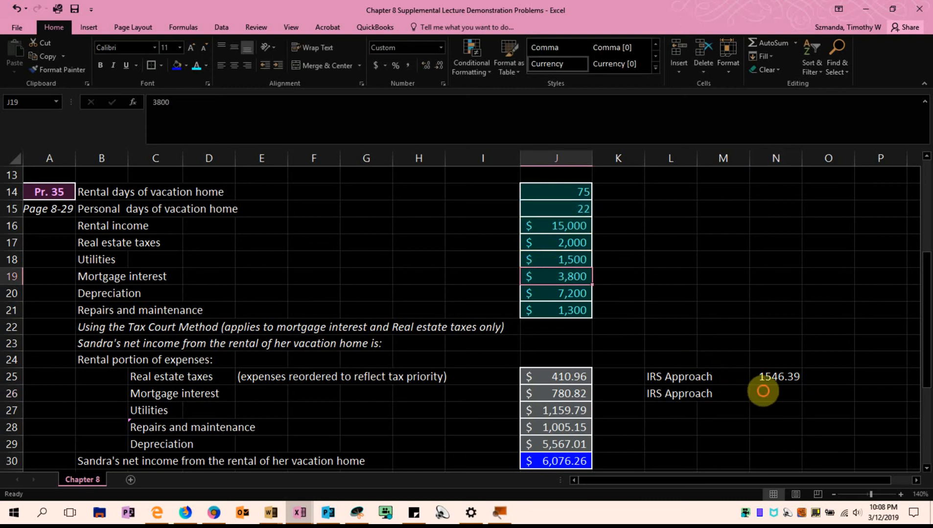
pyautogui.click(767, 392)
pyautogui.write('=')
pyautogui.click(579, 278)
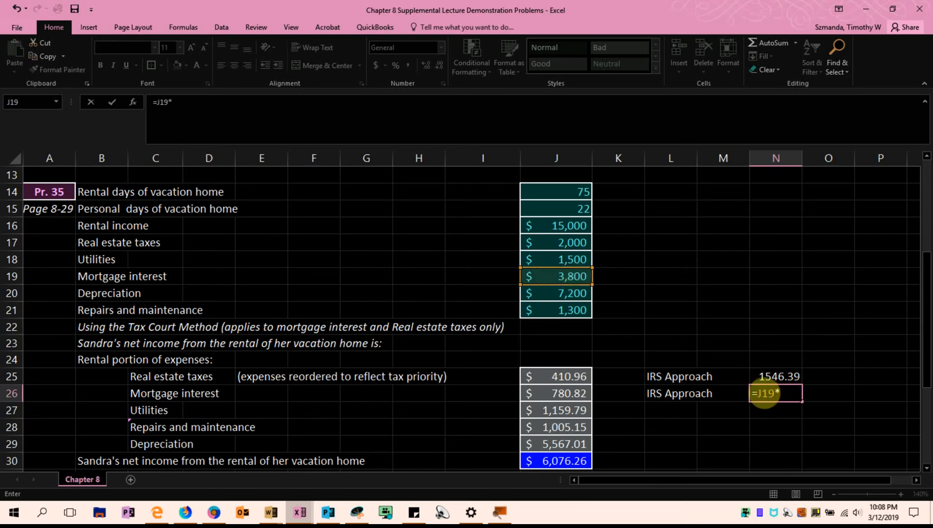
pyautogui.click(577, 191)
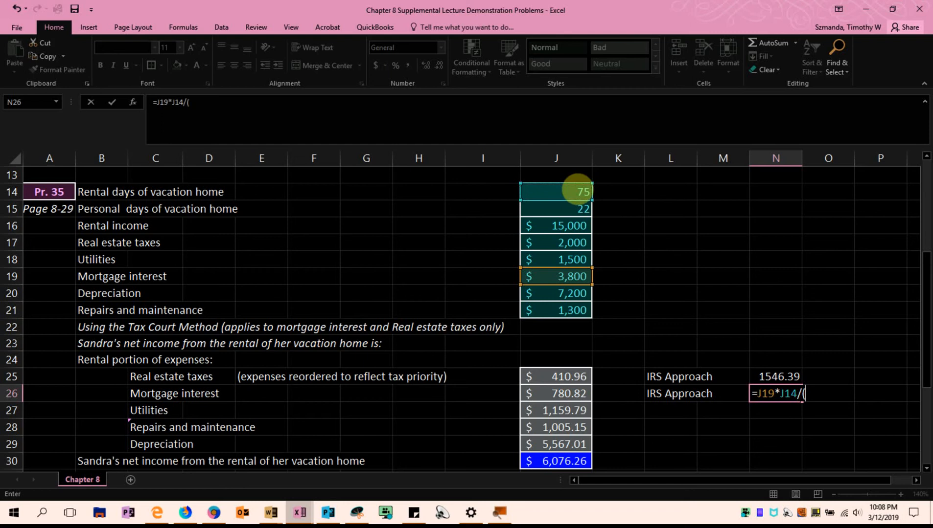
pyautogui.click(577, 191)
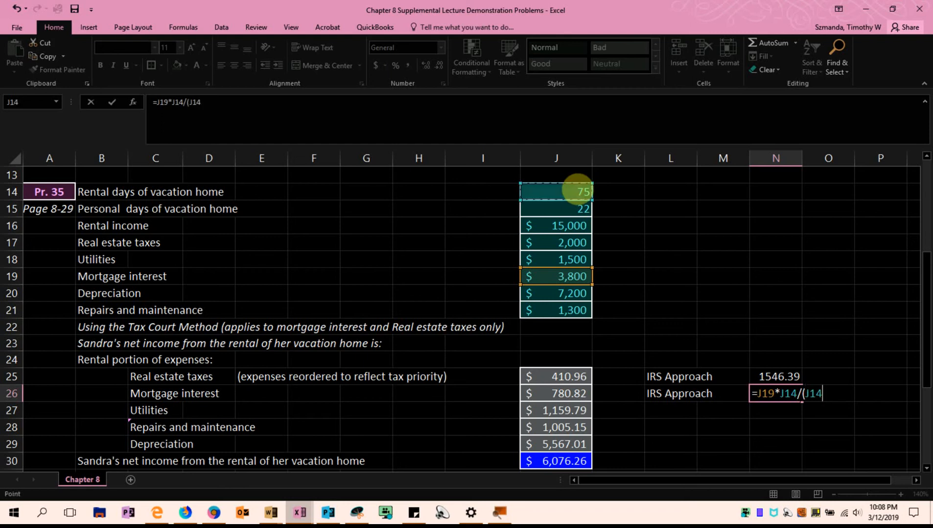
pyautogui.click(578, 209)
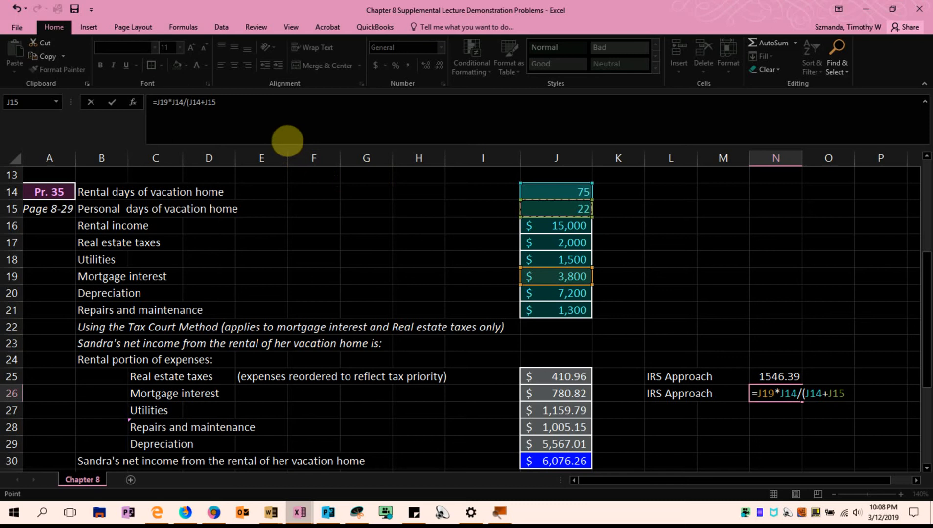
pyautogui.click(256, 112)
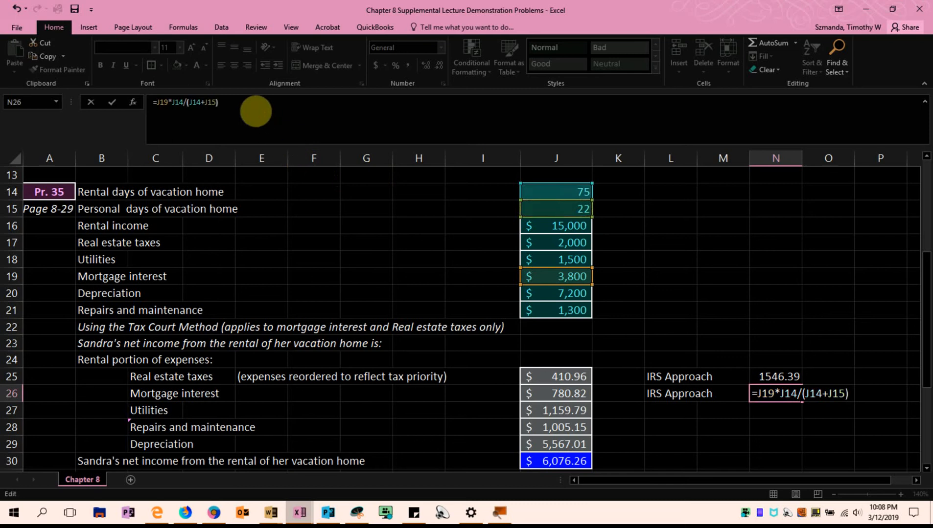
pyautogui.press('Return')
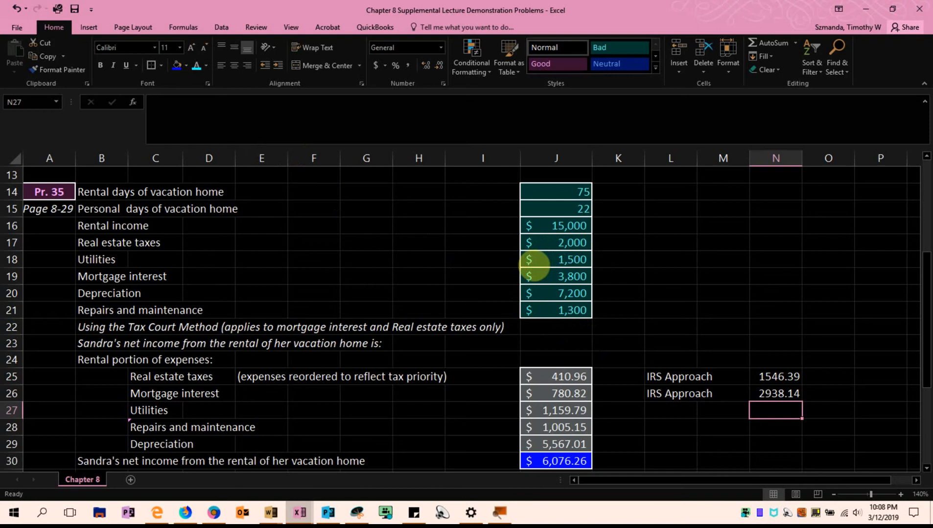
# Compare the IRS Approach lines in rows 25 and 26 with the Tax Court mortgage interest allocation in J26
pyautogui.moveTo(489, 276); pyautogui.dragTo(538, 276)
pyautogui.moveTo(654, 379); pyautogui.dragTo(652, 394)
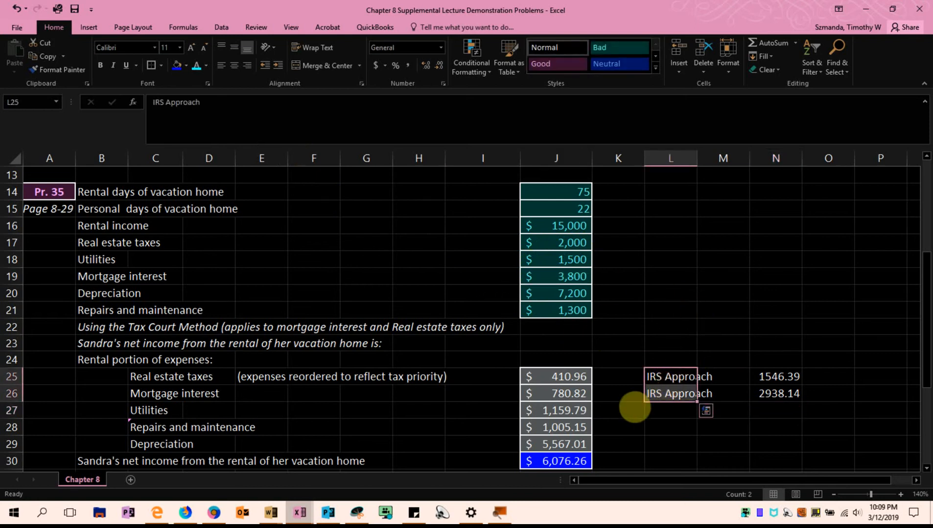
pyautogui.scroll(-1, 633, 407)
pyautogui.scroll(-1, 568, 392)
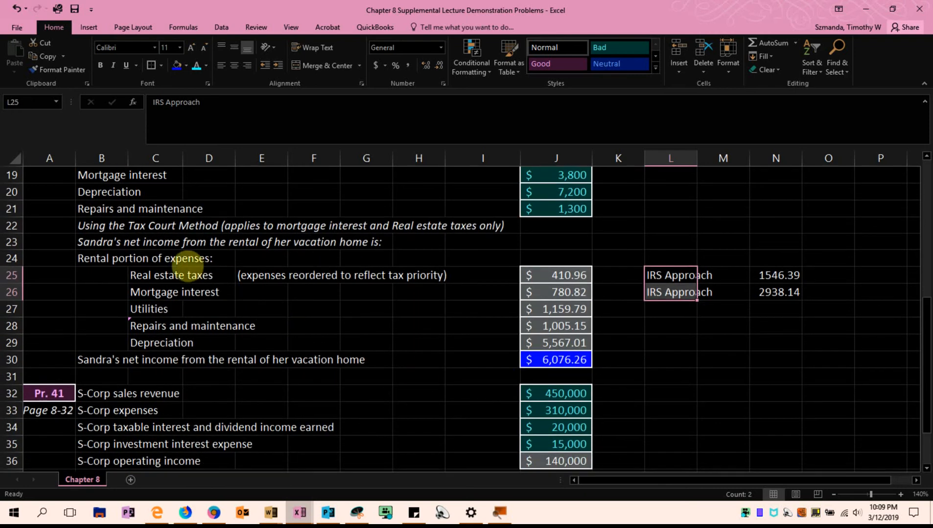
pyautogui.click(546, 293)
pyautogui.scroll(1, 547, 292)
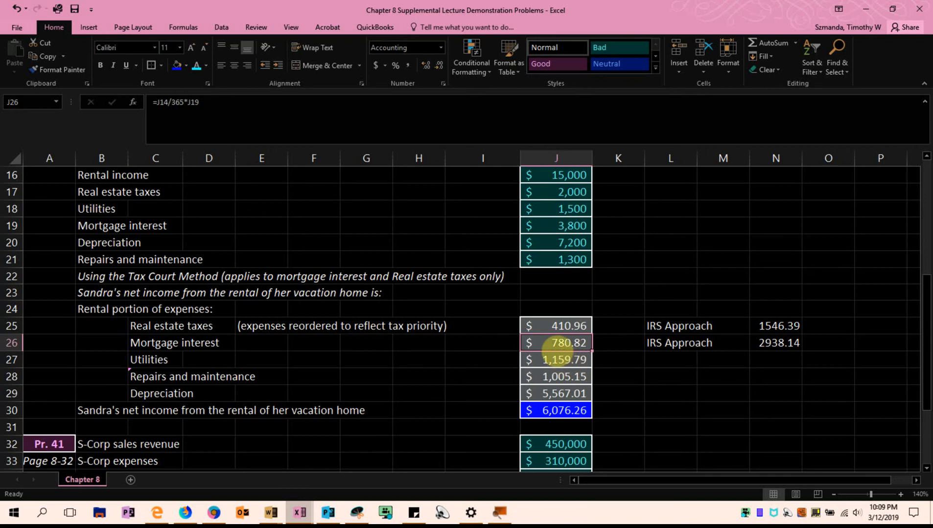
# Enter "v" in K25, copy it down to K26, and center both cells between the Tax Court and IRS figures
pyautogui.click(629, 324)
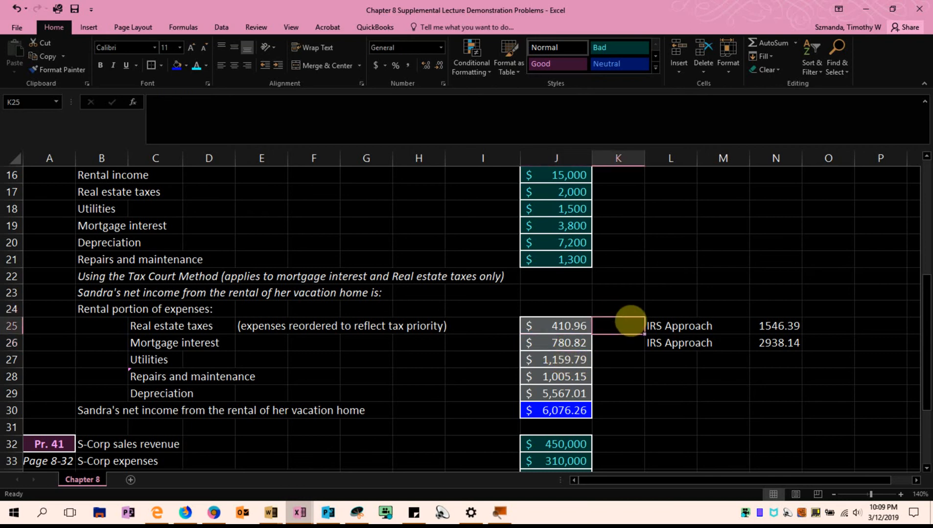
pyautogui.write('v')
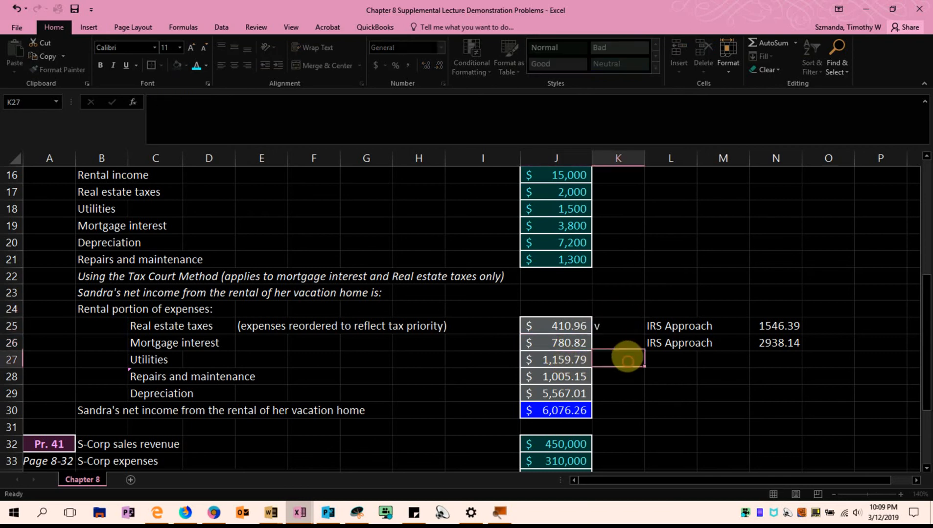
pyautogui.click(626, 362)
pyautogui.click(632, 326)
pyautogui.moveTo(645, 335); pyautogui.dragTo(617, 351)
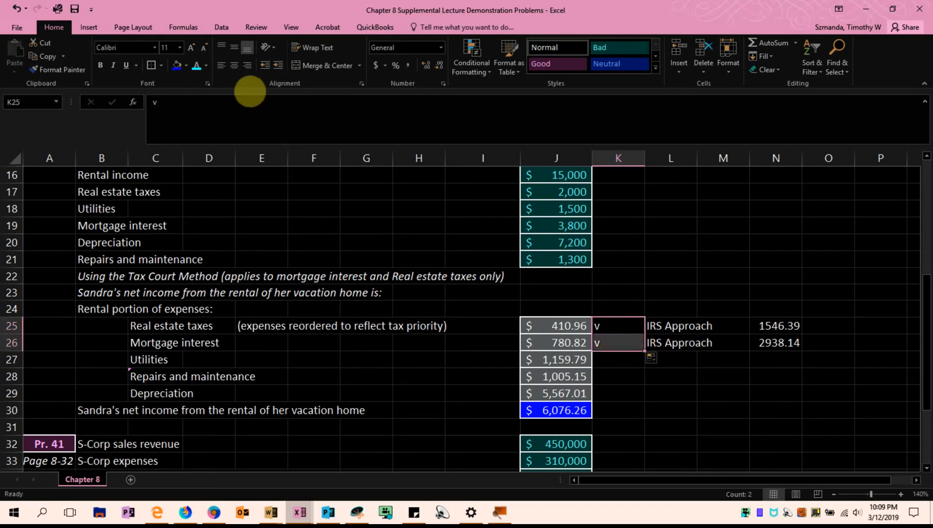
pyautogui.click(234, 65)
# Examine the Tax Court mortgage interest formula in J26 and the rental days and mortgage interest cells it references
pyautogui.click(548, 341)
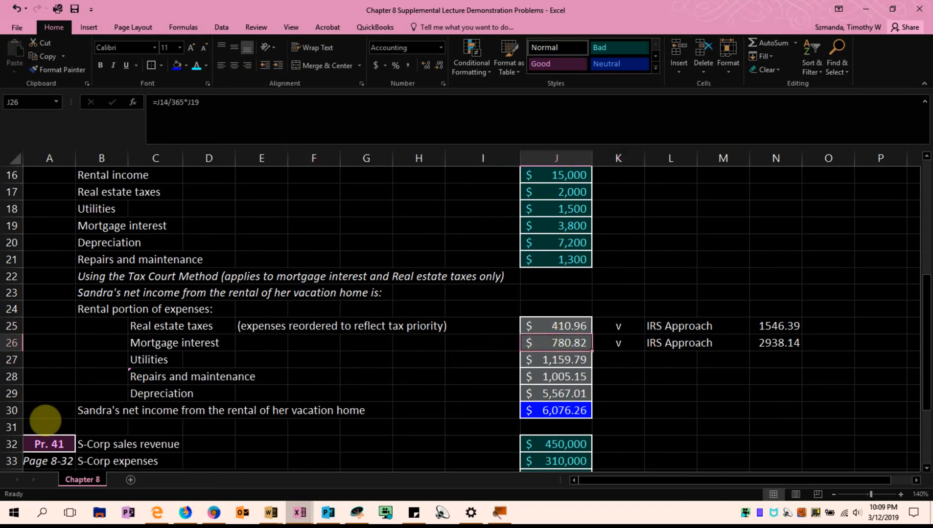
pyautogui.click(165, 348)
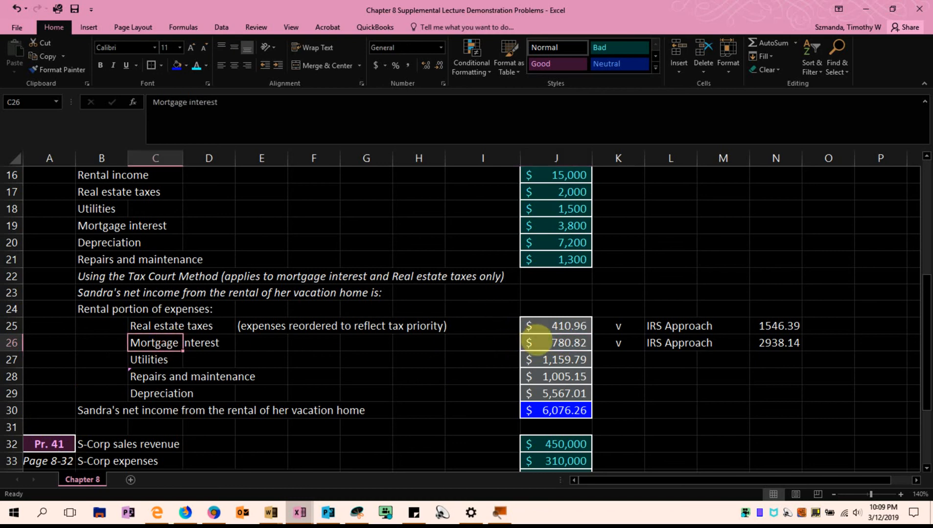
pyautogui.doubleClick(538, 342)
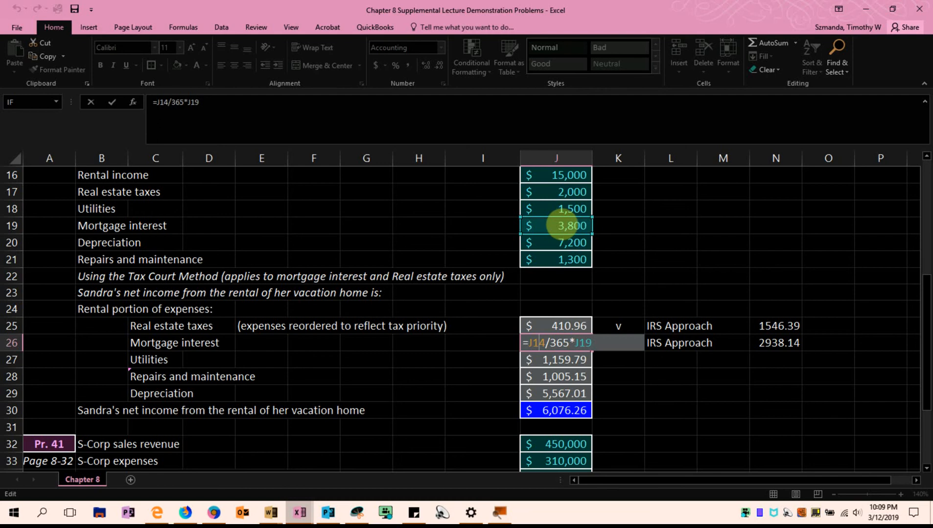
pyautogui.scroll(1, 668, 243)
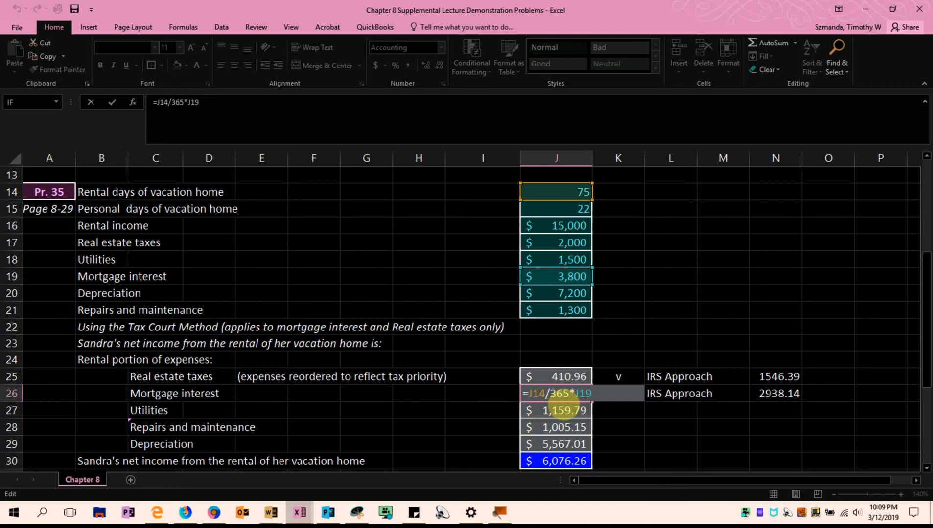
pyautogui.hotkey('ctrl', 'Return')
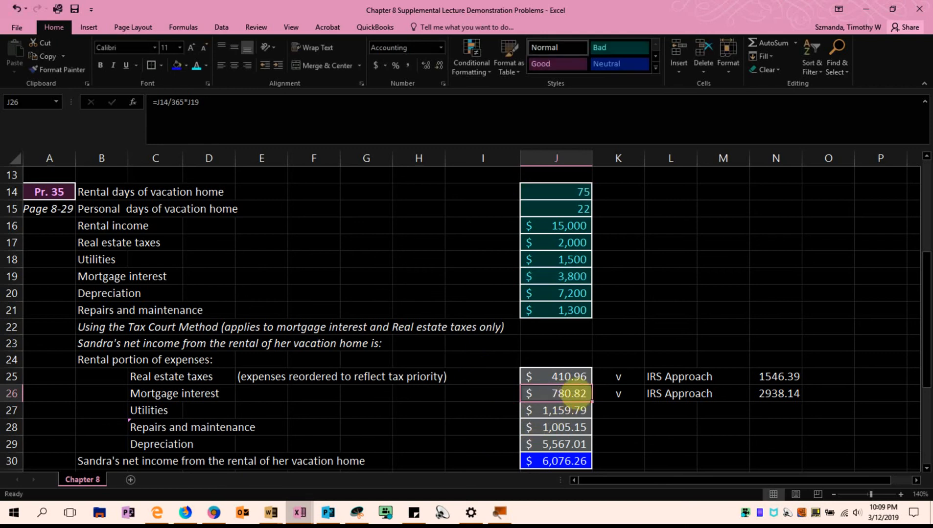
pyautogui.scroll(-1, 437, 466)
pyautogui.scroll(-1, 436, 466)
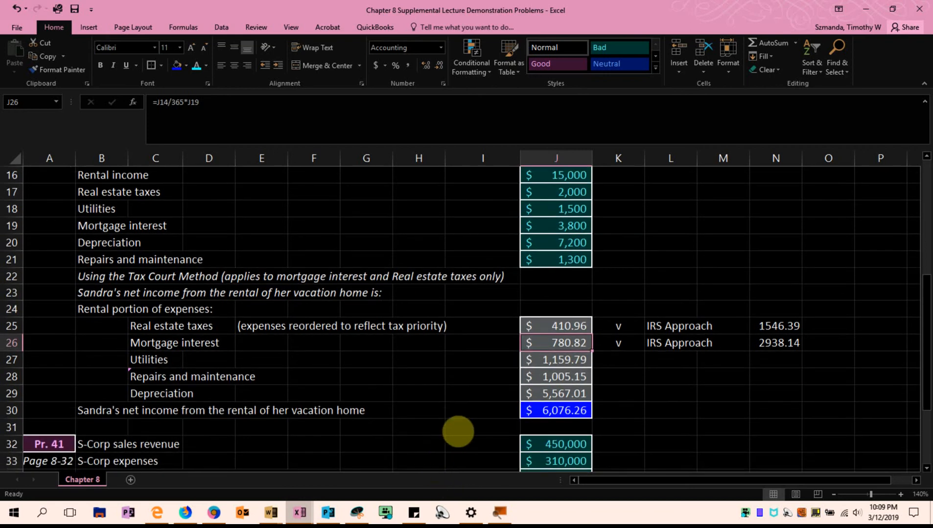
# Review the Tax Court allocations of real estate taxes and mortgage interest against their full amounts in J17 and J19
pyautogui.moveTo(558, 324); pyautogui.dragTo(558, 343)
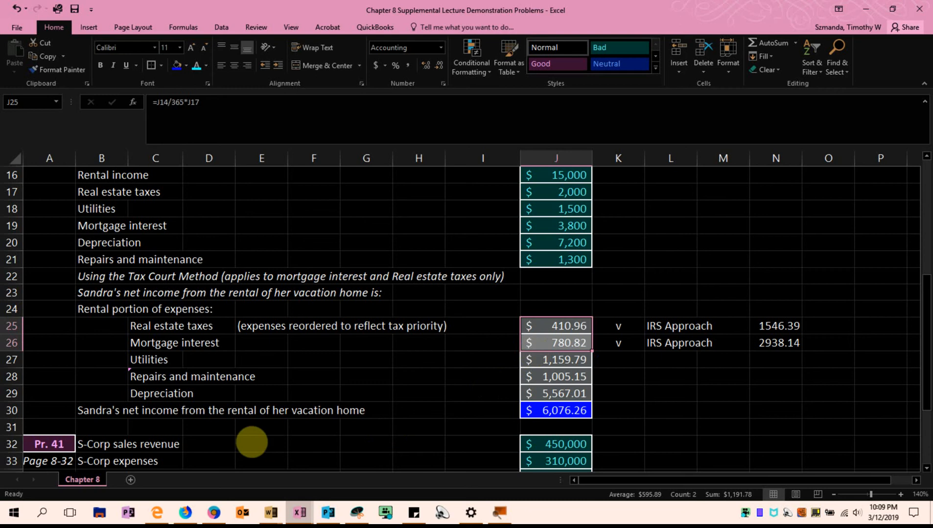
pyautogui.click(151, 328)
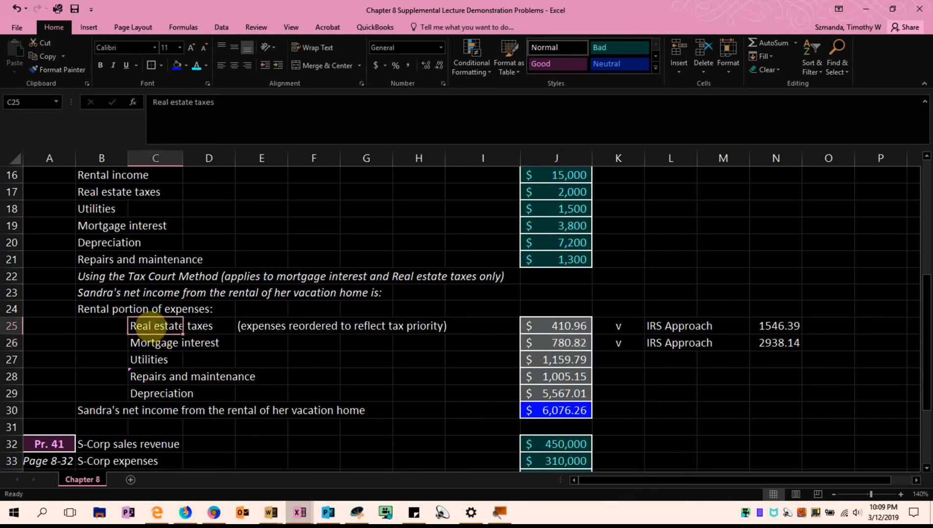
pyautogui.click(147, 343)
pyautogui.click(149, 325)
pyautogui.click(141, 343)
pyautogui.click(146, 326)
pyautogui.click(140, 344)
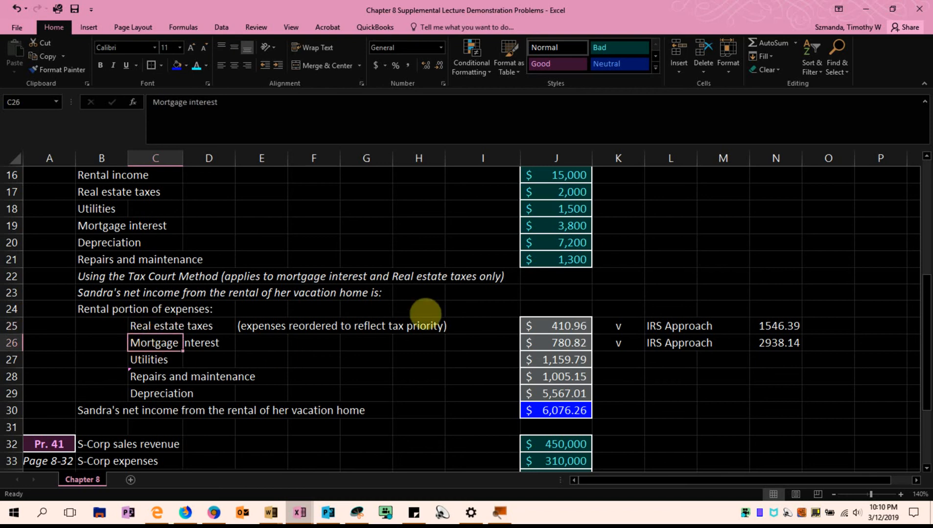
pyautogui.moveTo(467, 193); pyautogui.dragTo(605, 187)
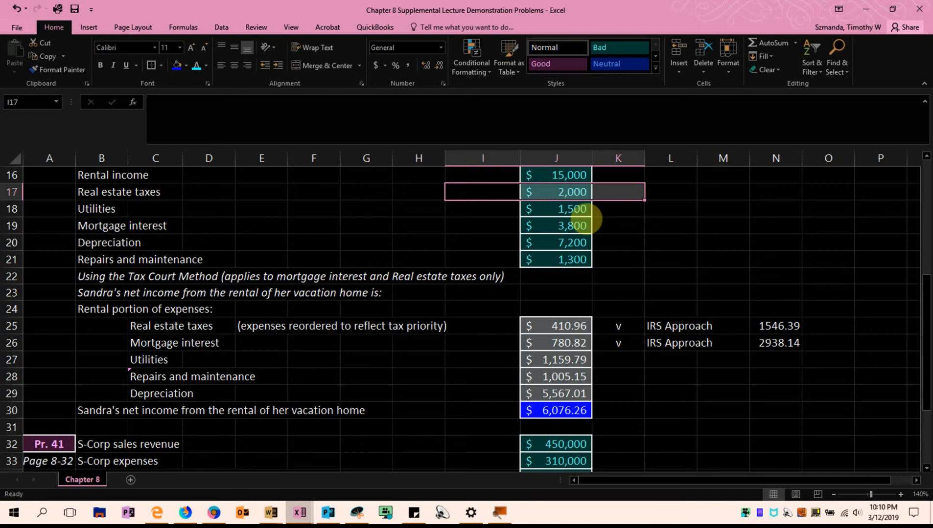
pyautogui.moveTo(484, 229); pyautogui.dragTo(585, 209)
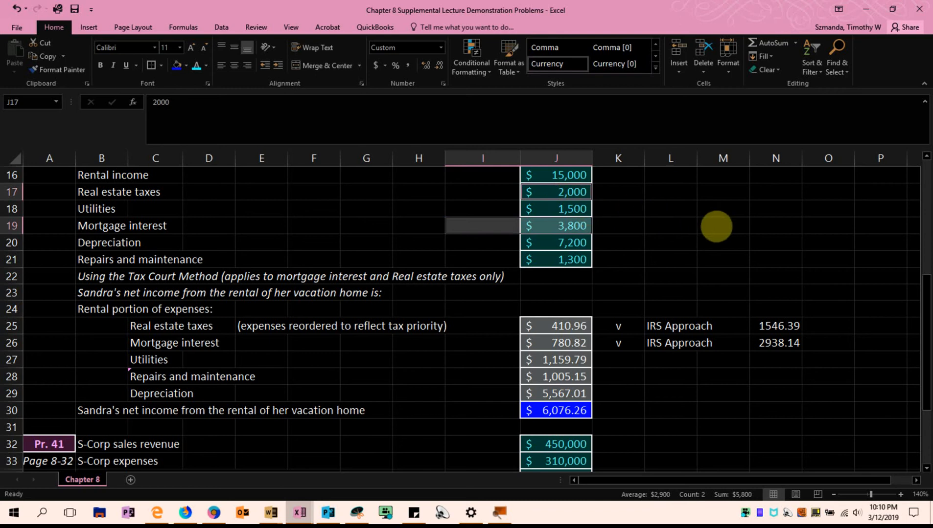
pyautogui.click(713, 242)
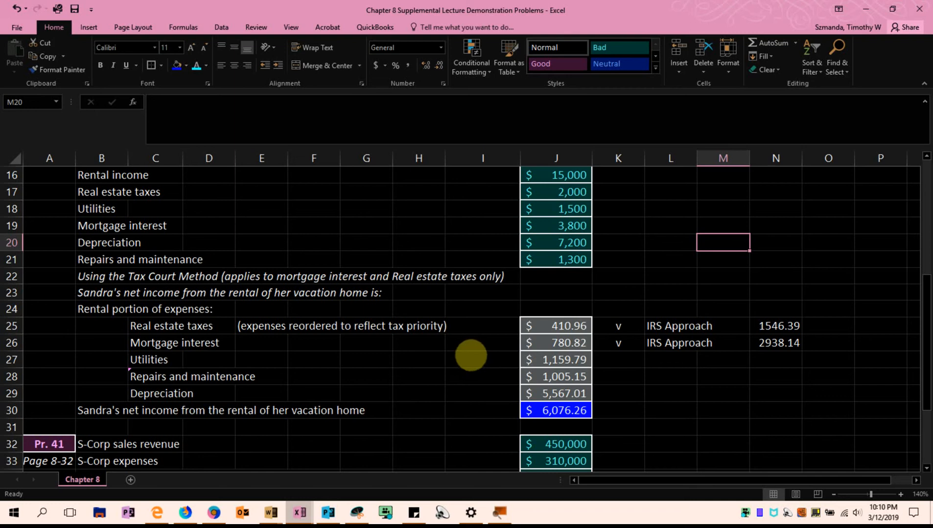
# Compare the Tax Court allocations in J25 and J26 with the IRS Approach allocations in N25 and N26
pyautogui.click(557, 326)
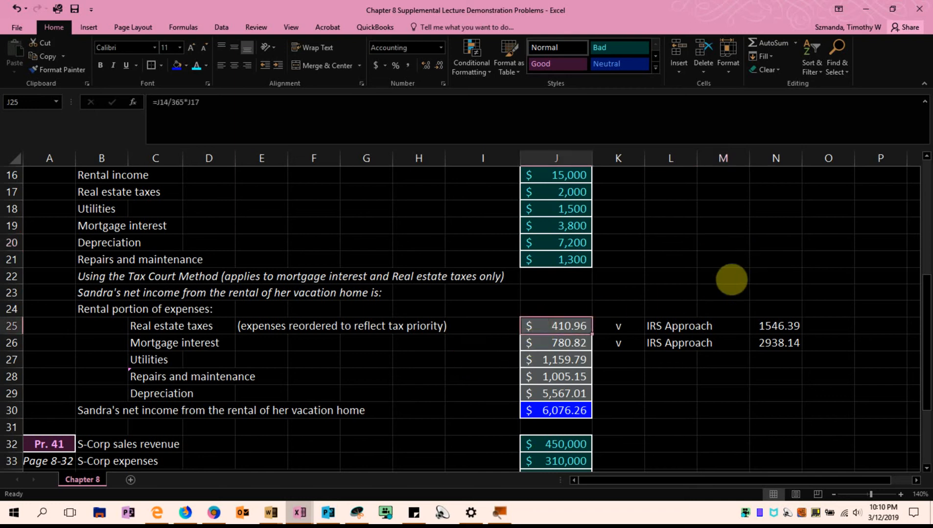
pyautogui.click(772, 312)
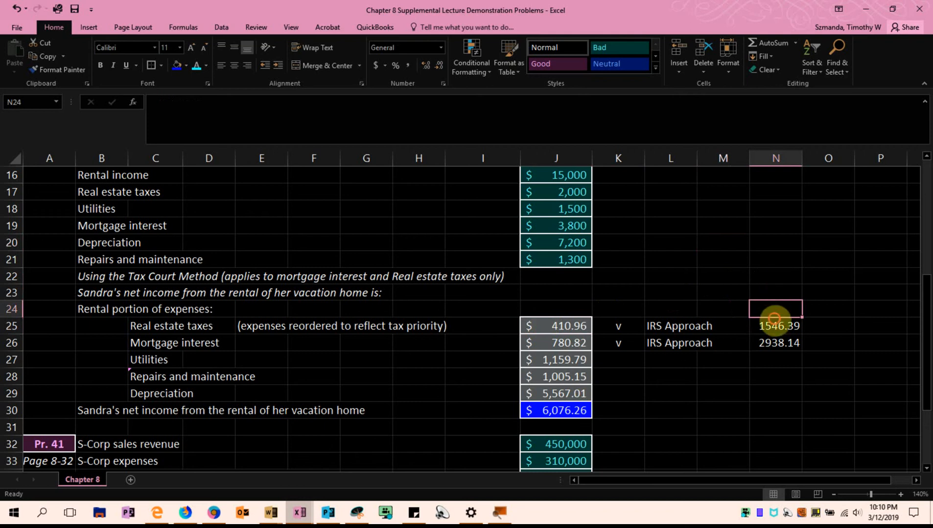
pyautogui.click(771, 325)
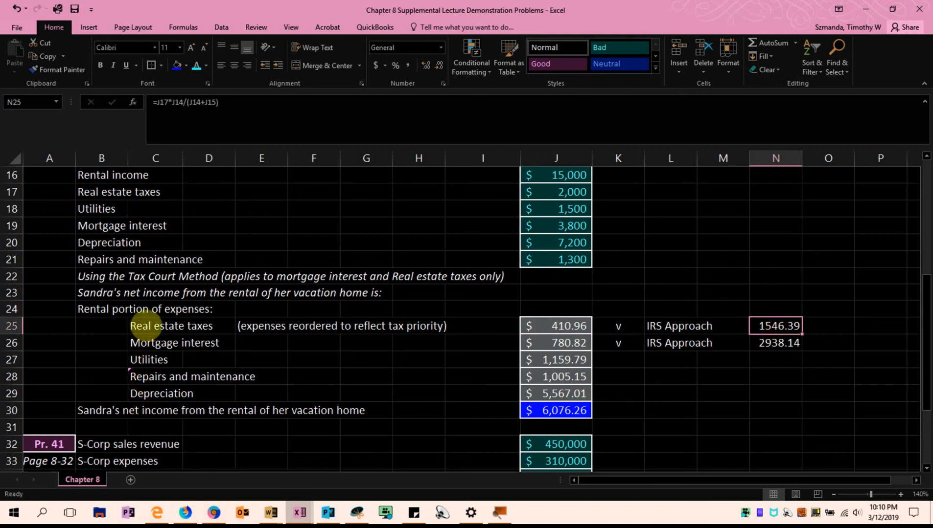
pyautogui.click(147, 325)
pyautogui.click(142, 344)
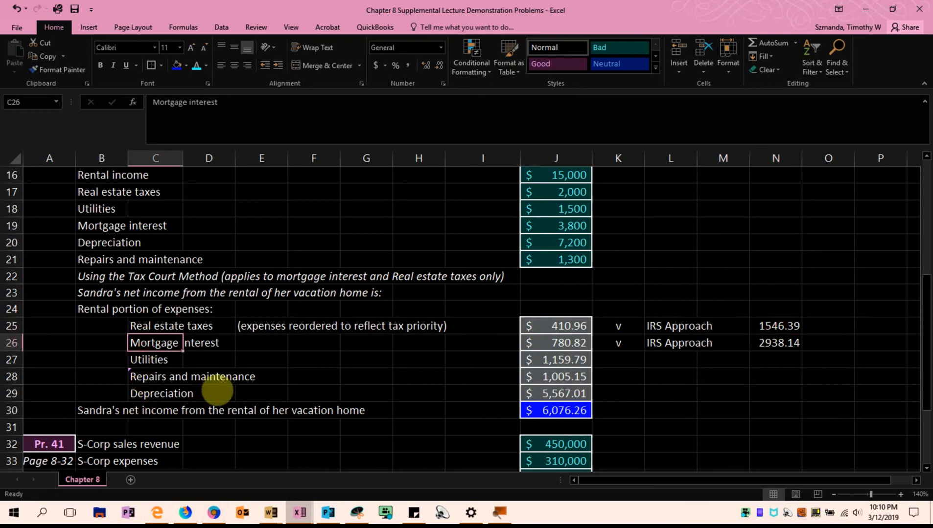
pyautogui.click(543, 324)
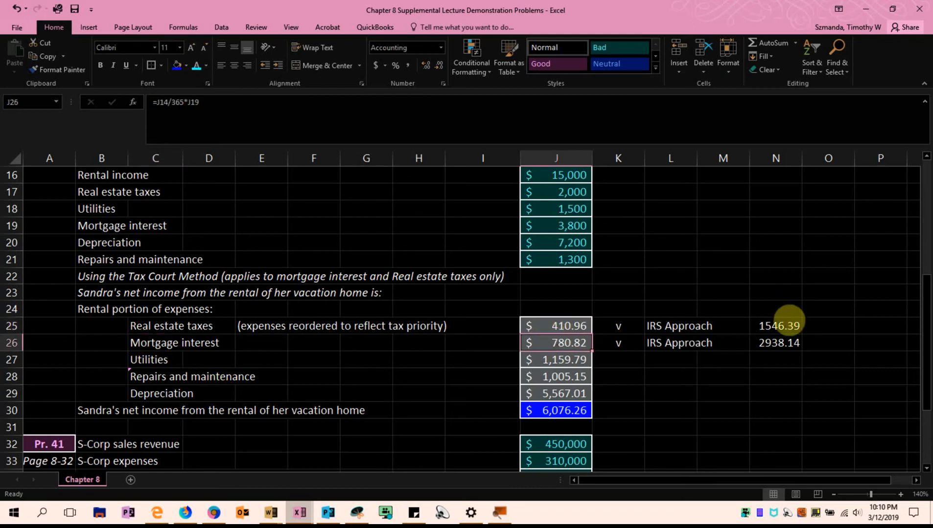
pyautogui.click(780, 342)
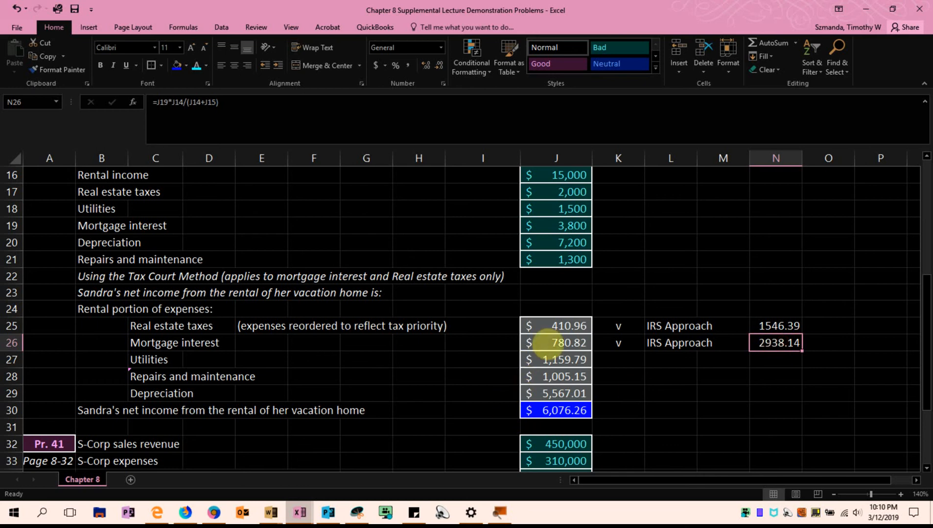
pyautogui.click(559, 325)
pyautogui.click(562, 342)
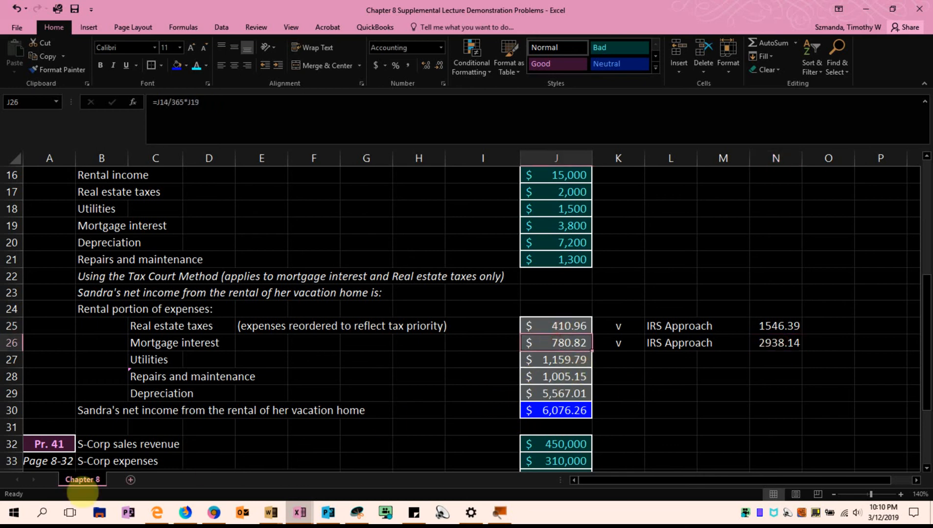
pyautogui.click(786, 377)
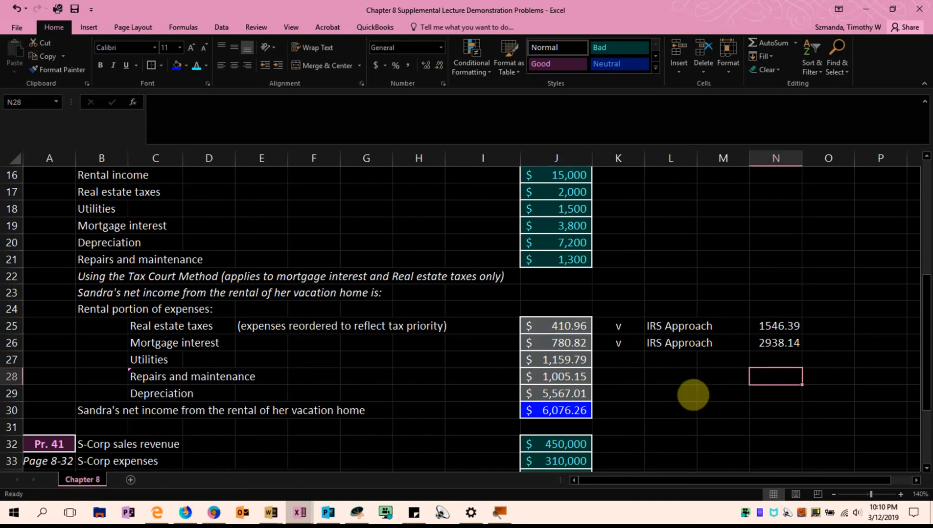
# Copy the "IRS Approach" label from L25:L26 down to L27:L29 beside the utilities, repairs and depreciation rows
pyautogui.moveTo(670, 327); pyautogui.dragTo(674, 337)
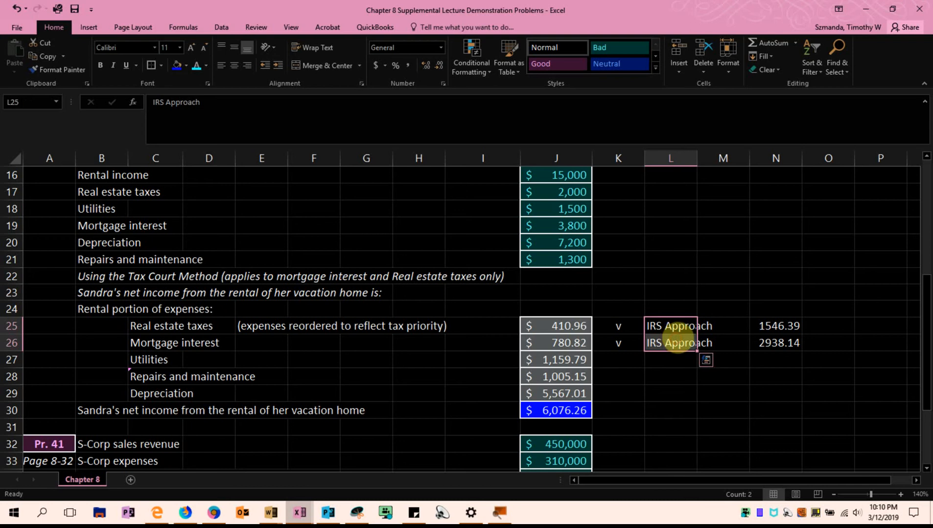
pyautogui.hotkey('ctrl', 'c')
pyautogui.click(661, 360)
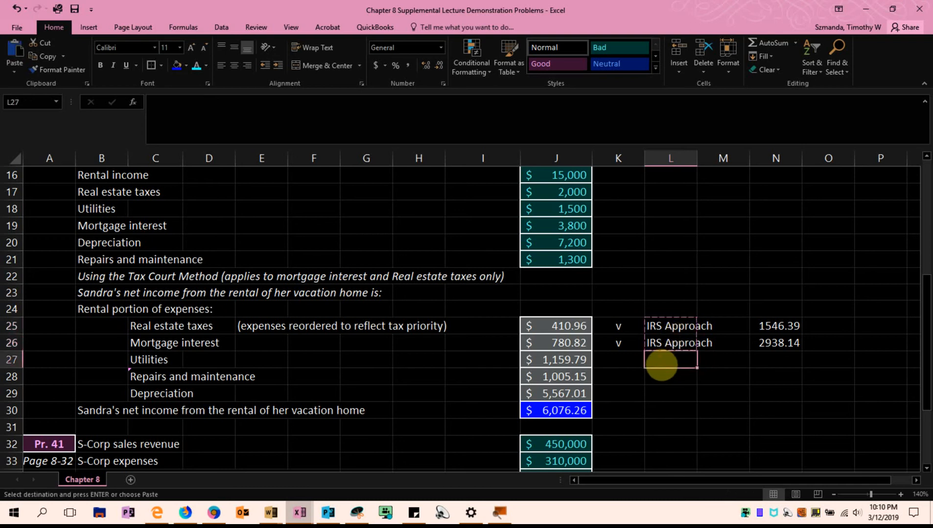
pyautogui.hotkey('ctrl', 'v')
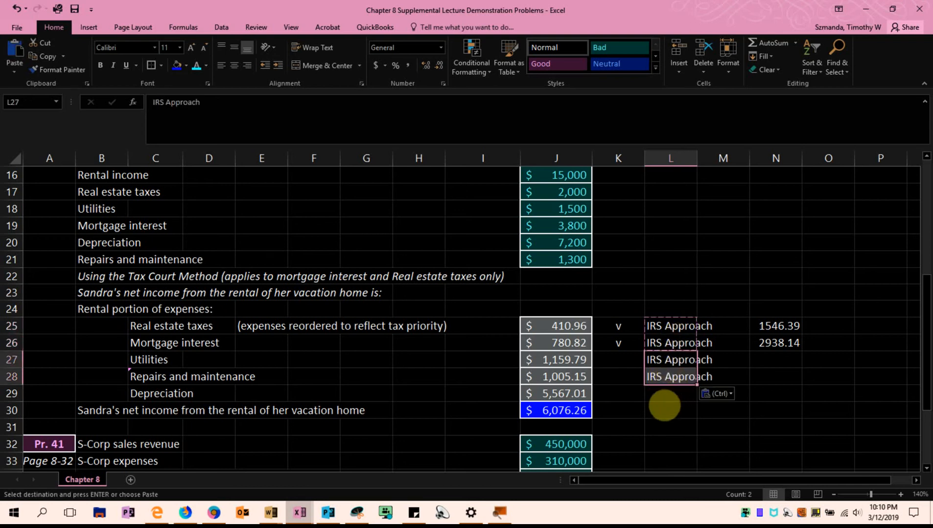
pyautogui.press('Escape')
pyautogui.click(668, 411)
pyautogui.click(678, 377)
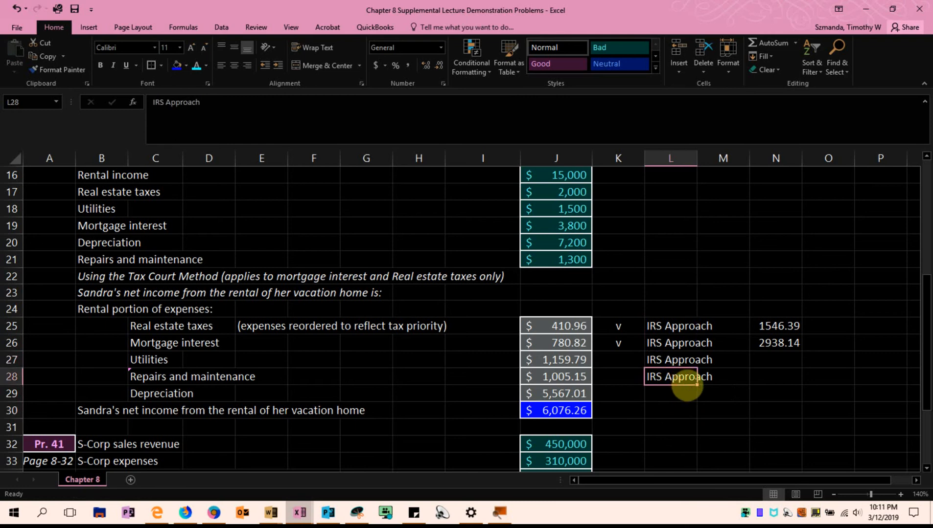
pyautogui.moveTo(697, 385); pyautogui.dragTo(688, 397)
pyautogui.click(687, 429)
# Examine the rental-portion formulas for utilities, repairs and maintenance, and depreciation in J27:J29 and the day counts they reference
pyautogui.moveTo(147, 360); pyautogui.dragTo(146, 391)
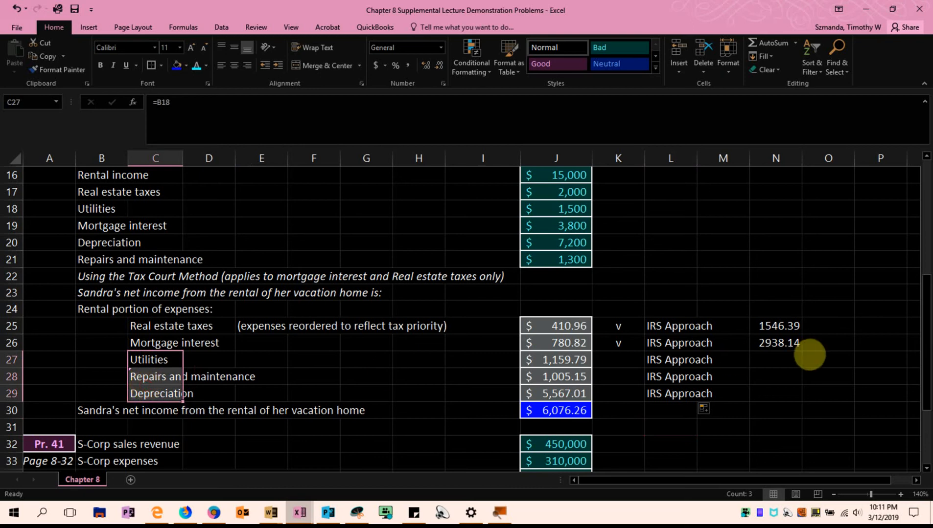
pyautogui.click(779, 376)
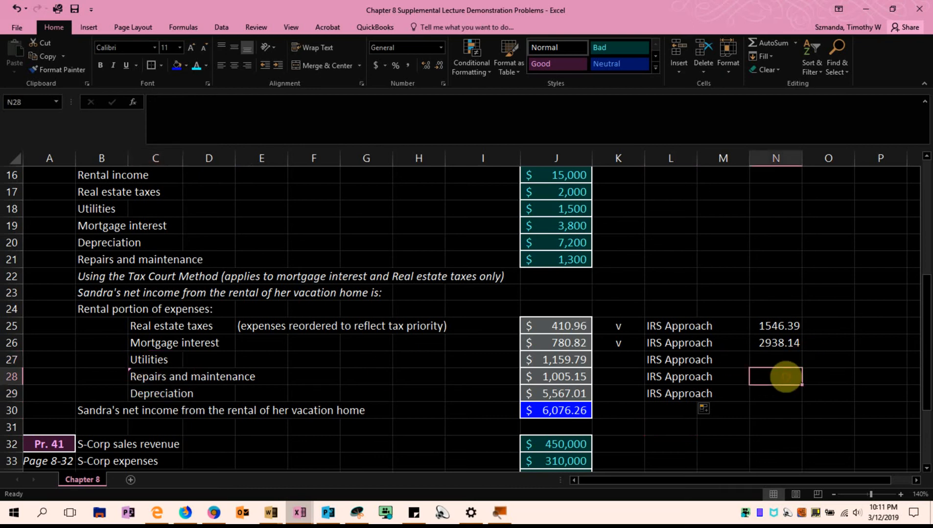
pyautogui.doubleClick(558, 360)
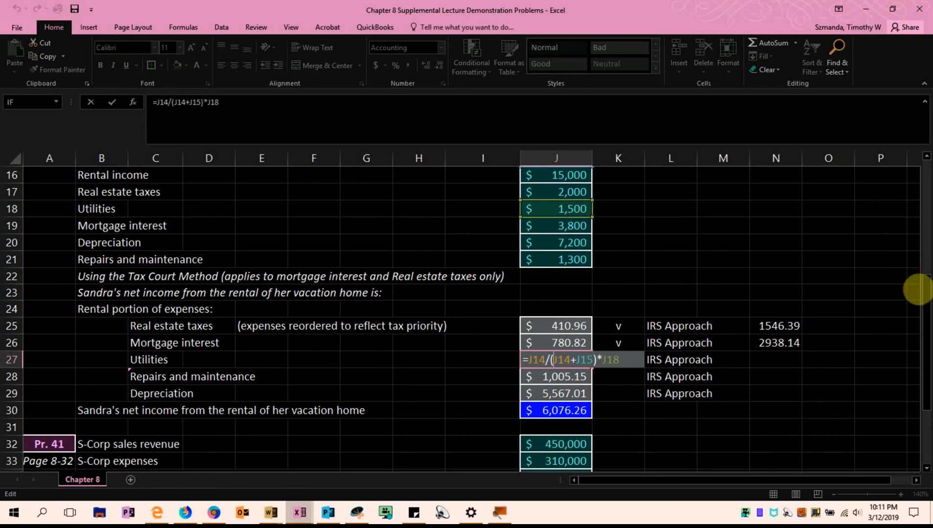
pyautogui.scroll(1, 926, 314)
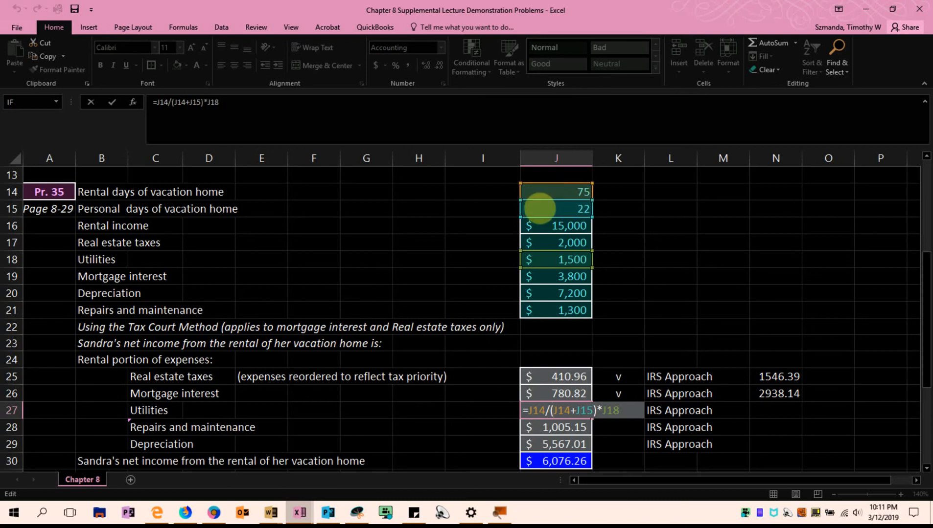
pyautogui.scroll(-1, 916, 353)
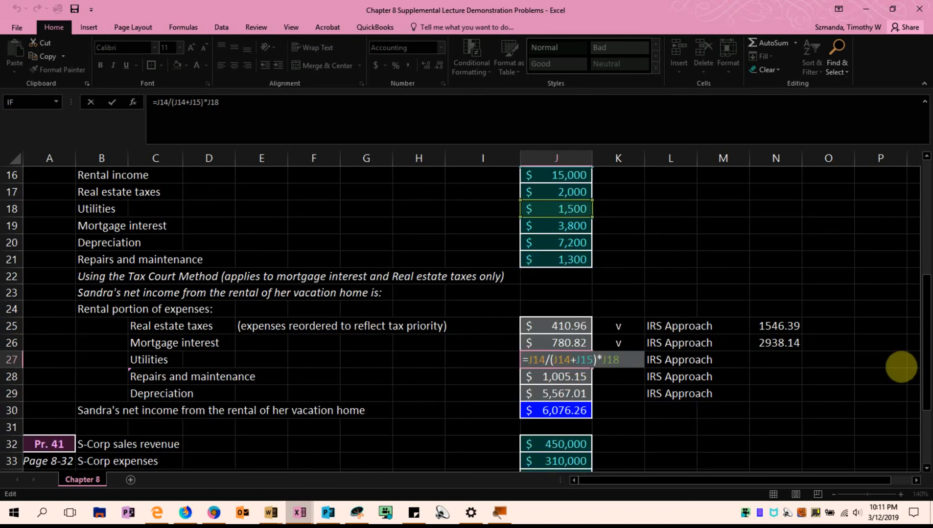
pyautogui.hotkey('ctrl', 'Return')
pyautogui.click(553, 376)
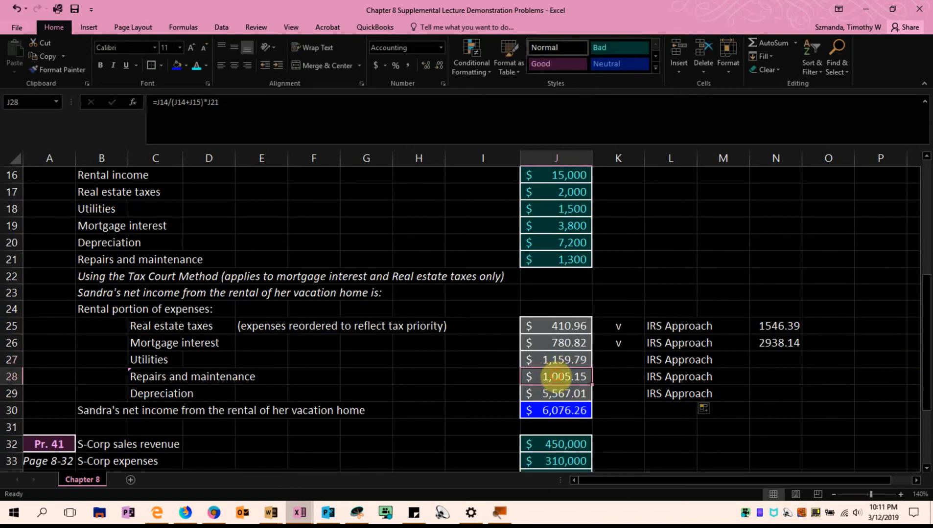
pyautogui.click(553, 394)
# Move the "IRS Approach" labels from L27:L29 to K27:K29, directly beside the expense amounts
pyautogui.moveTo(661, 360); pyautogui.dragTo(622, 410)
pyautogui.click(627, 372)
pyautogui.moveTo(624, 368)
pyautogui.mouseDown()
pyautogui.moveTo(633, 378)
pyautogui.moveTo(622, 353)
pyautogui.mouseUp()
pyautogui.click(710, 374)
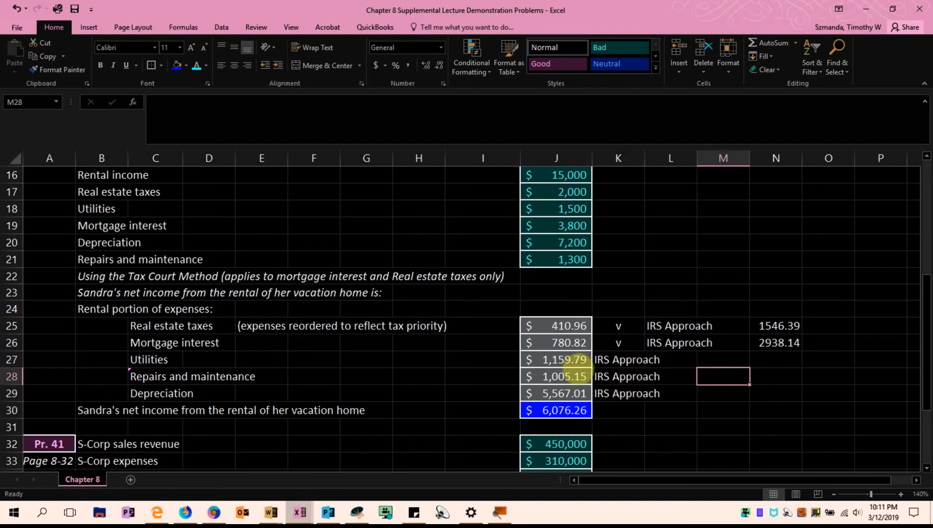
pyautogui.click(910, 359)
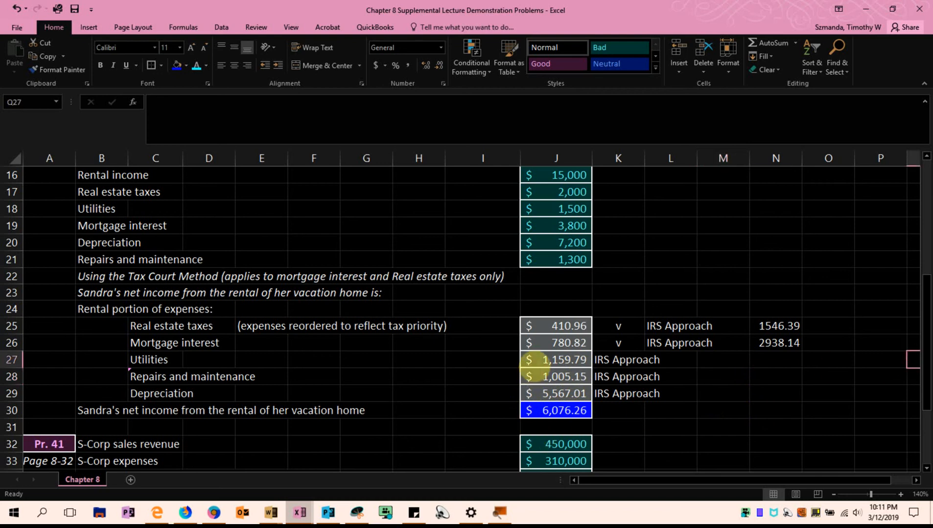
# Review the rental expense categories in C25:C29, the net income line in row 30, and the rental and personal days in J14:J15
pyautogui.click(614, 326)
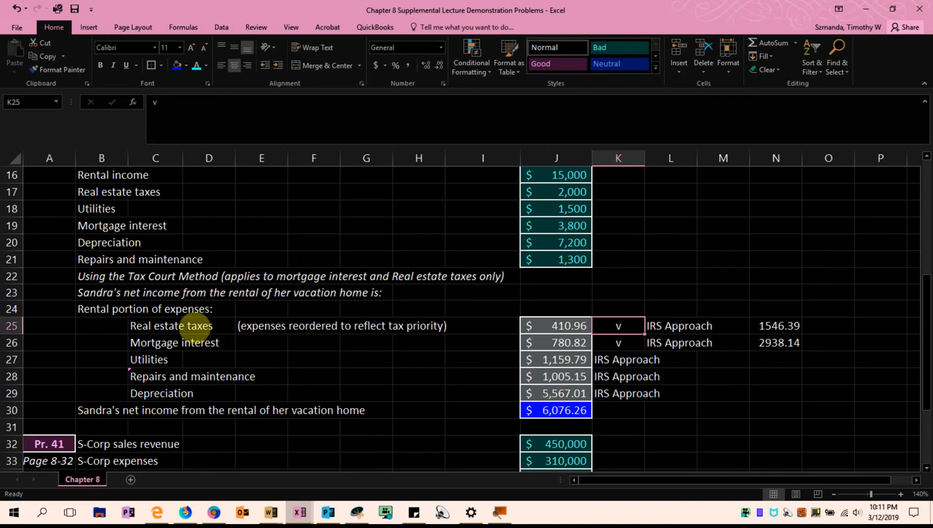
pyautogui.moveTo(161, 327); pyautogui.dragTo(156, 390)
pyautogui.click(868, 359)
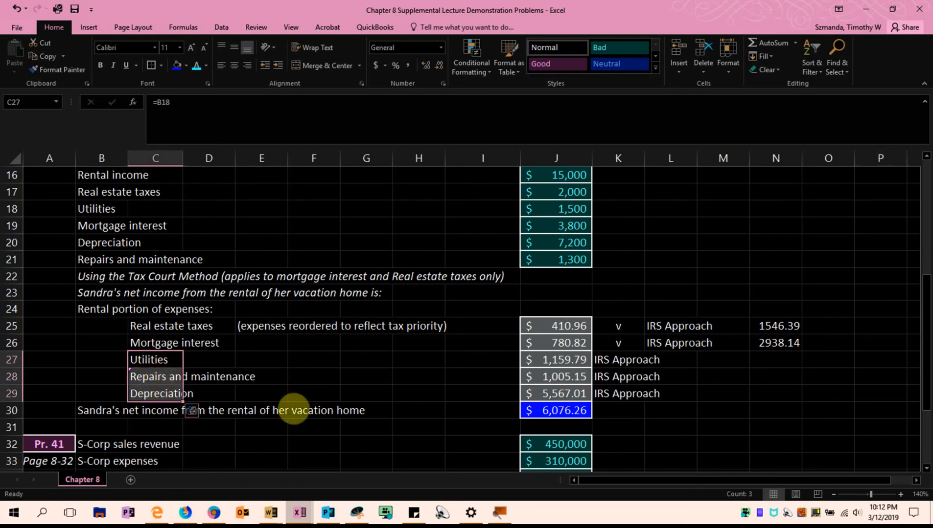
pyautogui.click(306, 410)
pyautogui.scroll(-1, 805, 401)
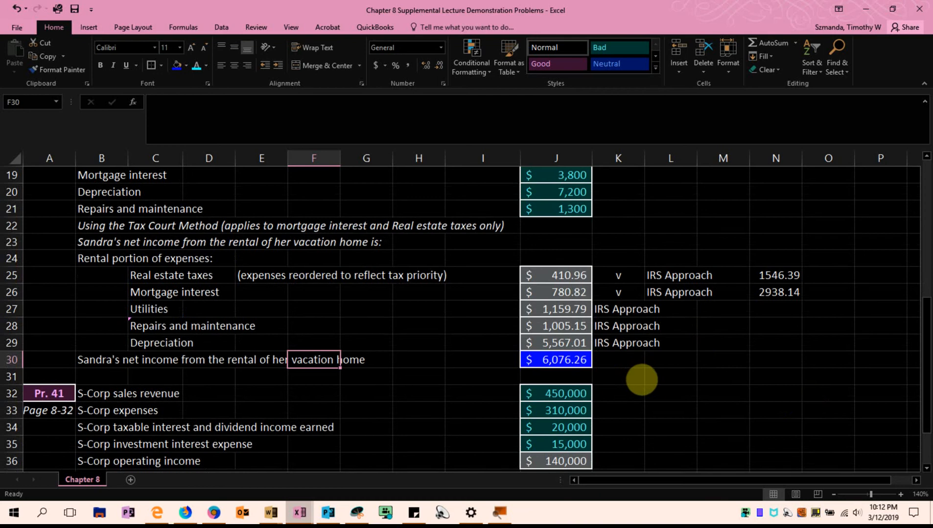
pyautogui.scroll(2, 645, 380)
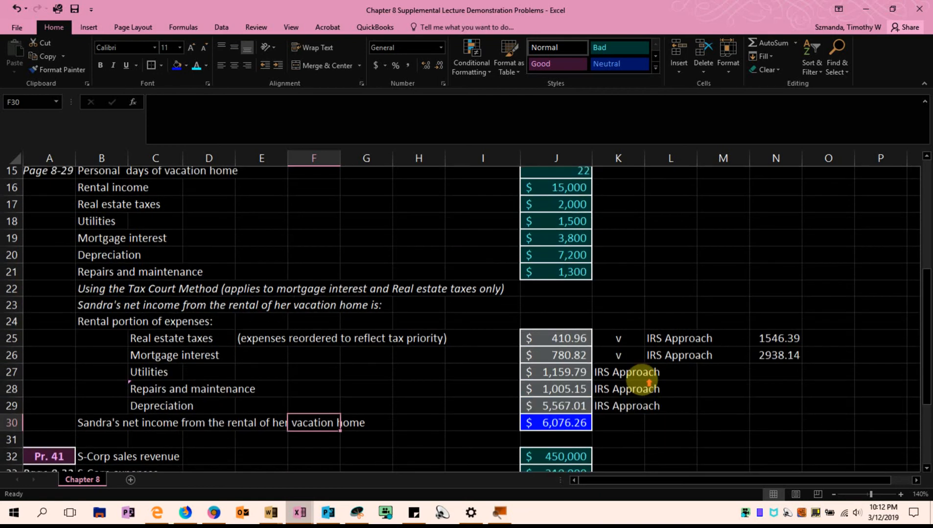
pyautogui.scroll(2, 645, 380)
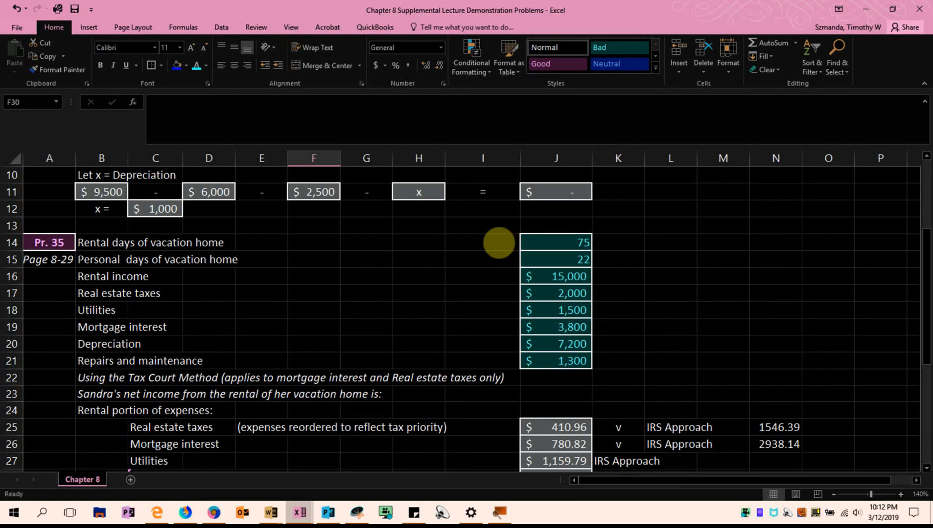
pyautogui.click(530, 244)
pyautogui.click(527, 258)
pyautogui.click(536, 241)
pyautogui.click(529, 258)
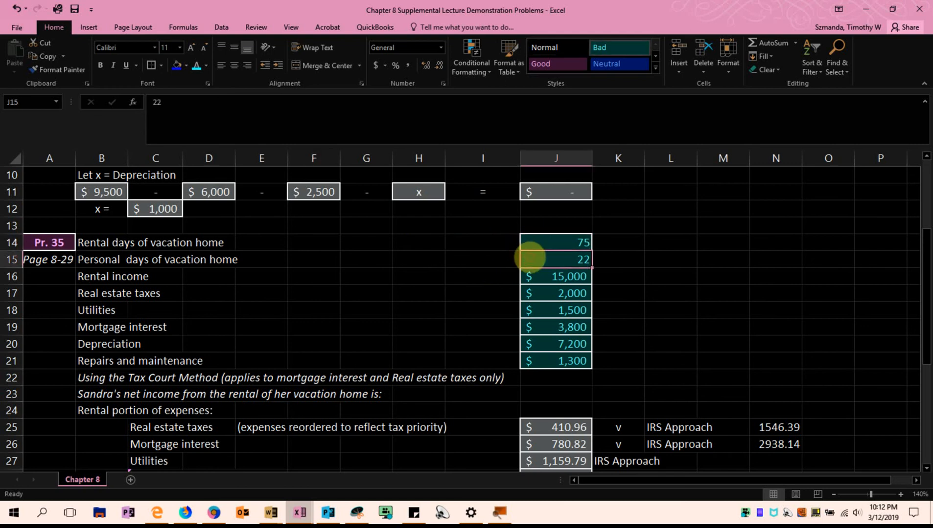
# Insert a row above the net rental income line and enter "Advertising expense" in C30
pyautogui.scroll(-2, 673, 323)
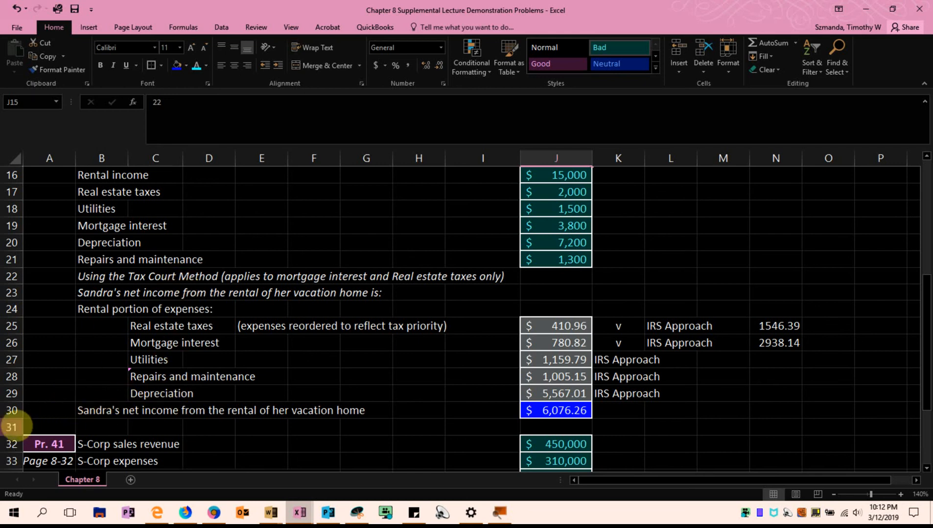
pyautogui.click(12, 410)
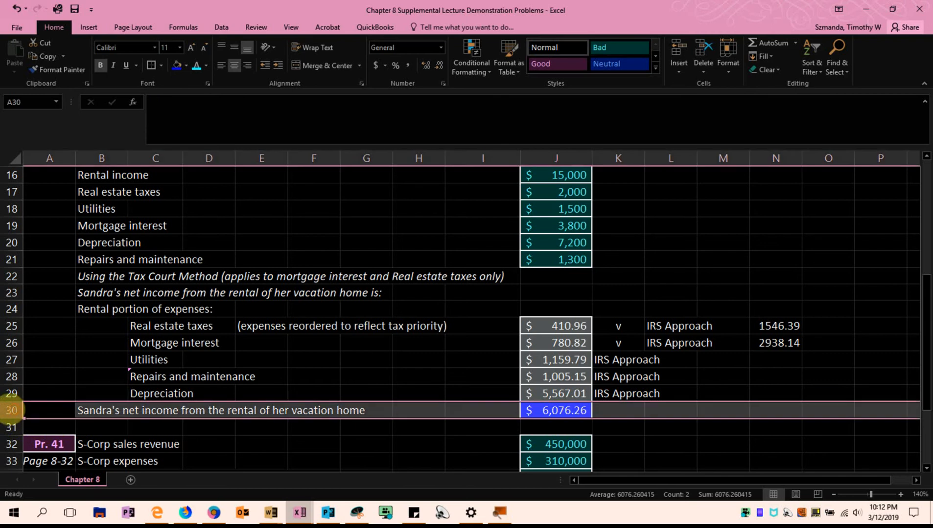
pyautogui.rightClick(12, 410)
pyautogui.click(66, 314)
pyautogui.click(133, 412)
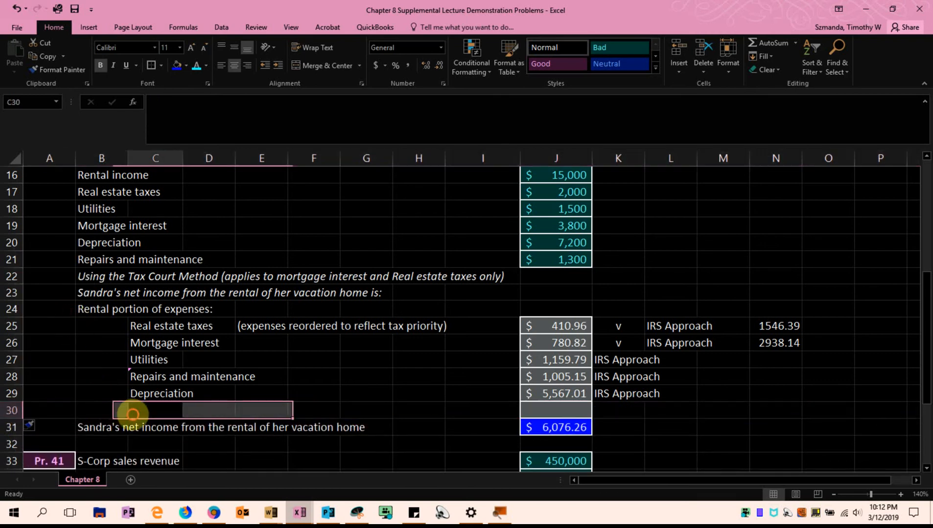
pyautogui.write('Advertising expense')
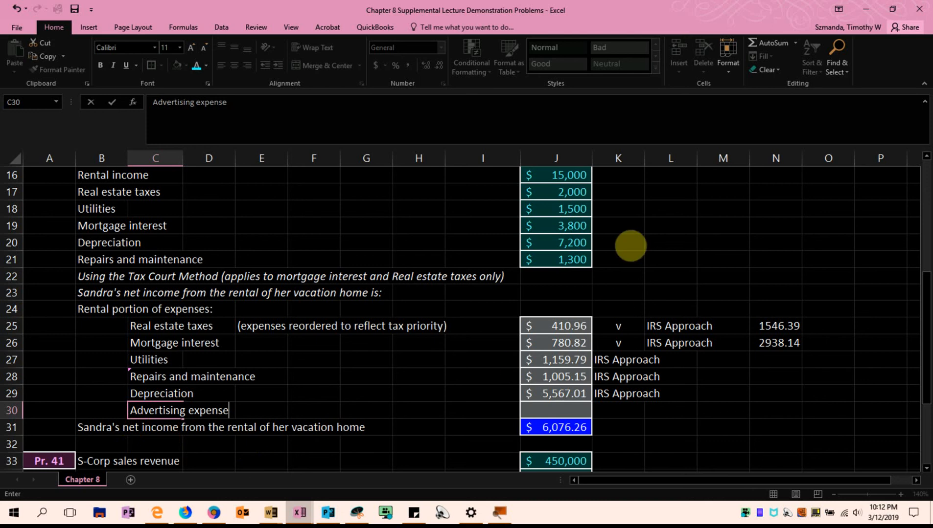
# Apply the formatting of J20 to J30 and enter 500 there as the advertising expense amount
pyautogui.click(568, 240)
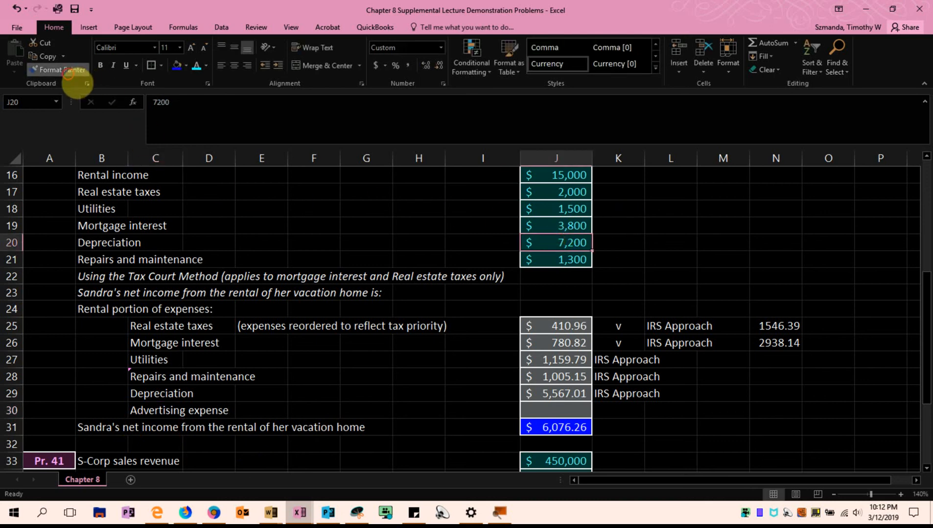
pyautogui.click(548, 410)
pyautogui.click(655, 421)
pyautogui.click(577, 413)
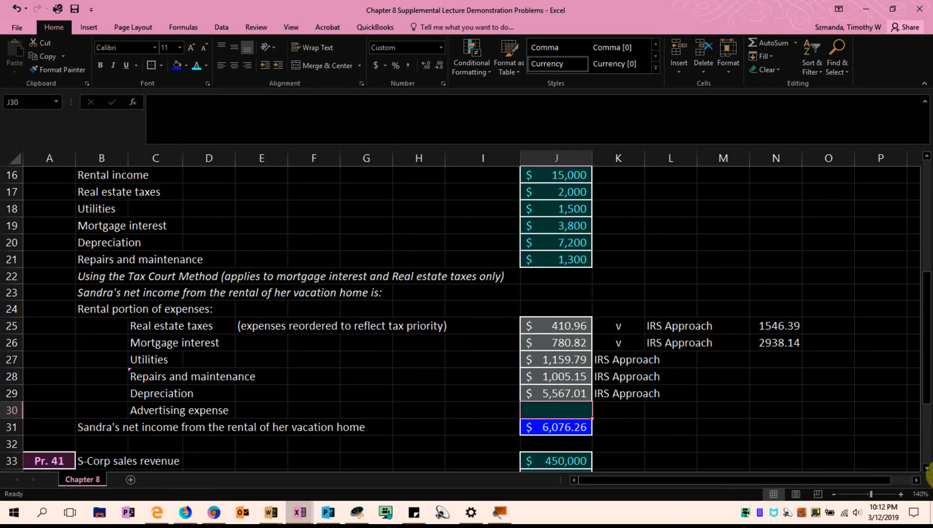
pyautogui.write('500')
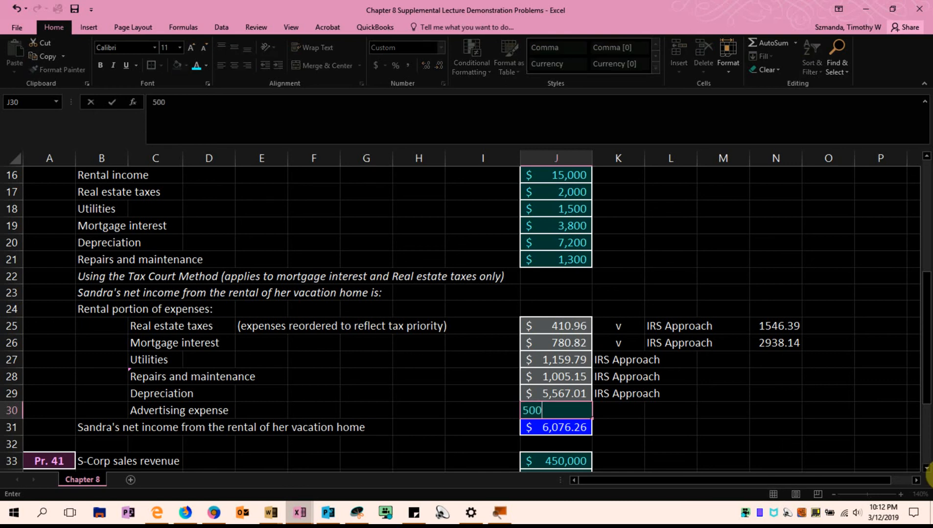
pyautogui.press('Return')
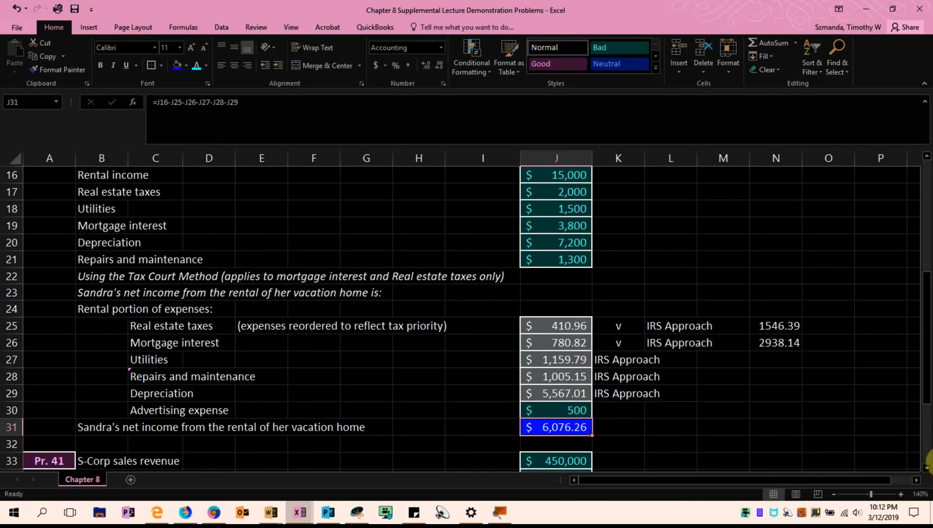
pyautogui.click(151, 411)
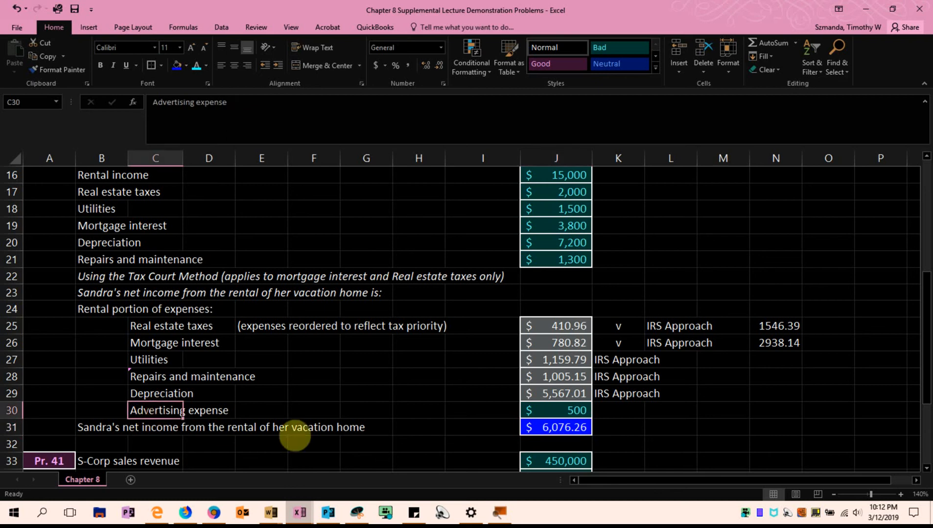
pyautogui.click(550, 411)
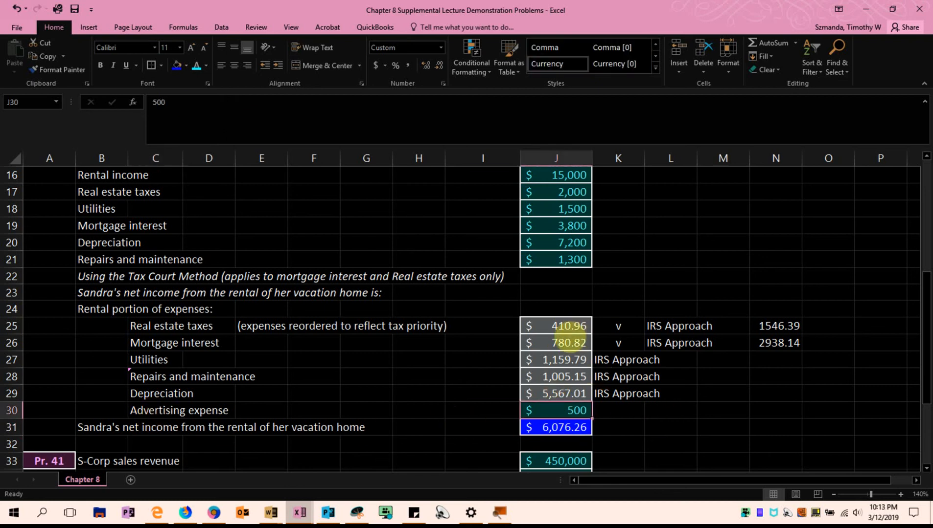
# Move the Advertising expense row from row 30 to row 25, above Real estate taxes
pyautogui.moveTo(465, 415); pyautogui.dragTo(619, 412)
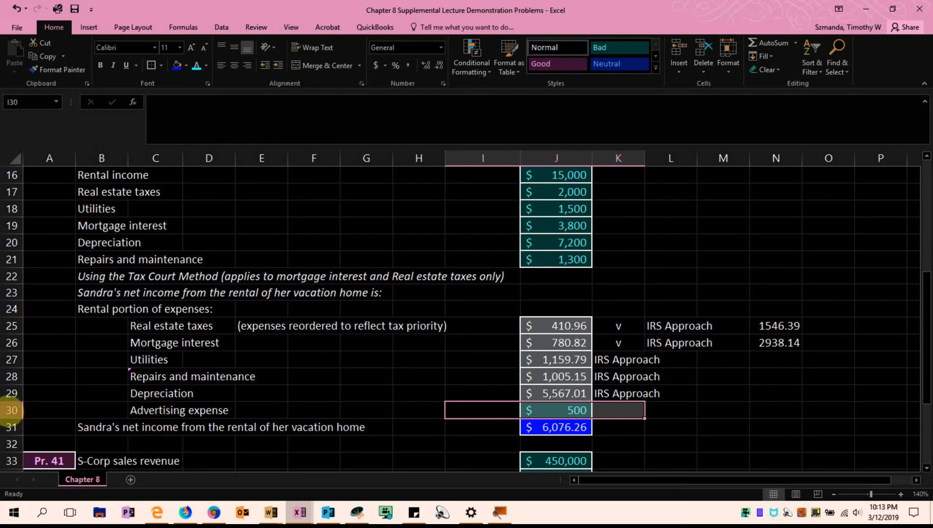
pyautogui.click(12, 412)
pyautogui.rightClick(14, 415)
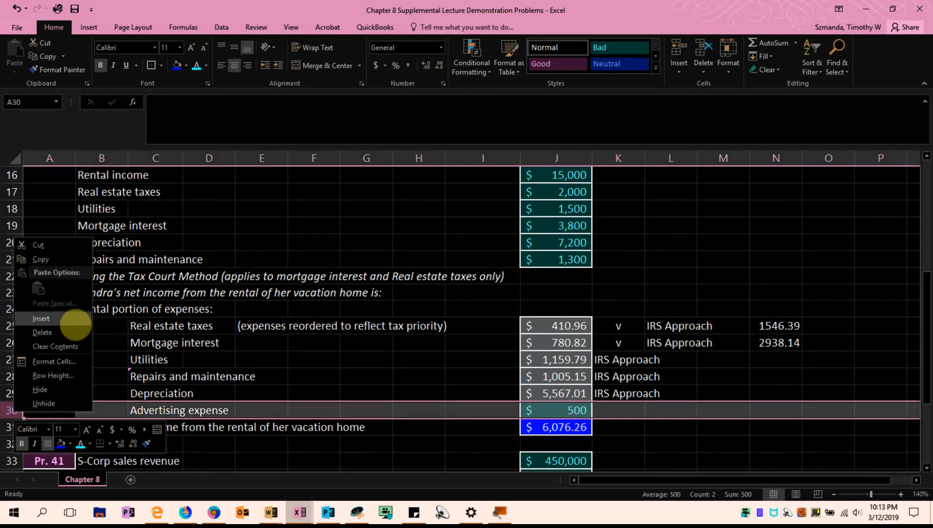
pyautogui.click(69, 244)
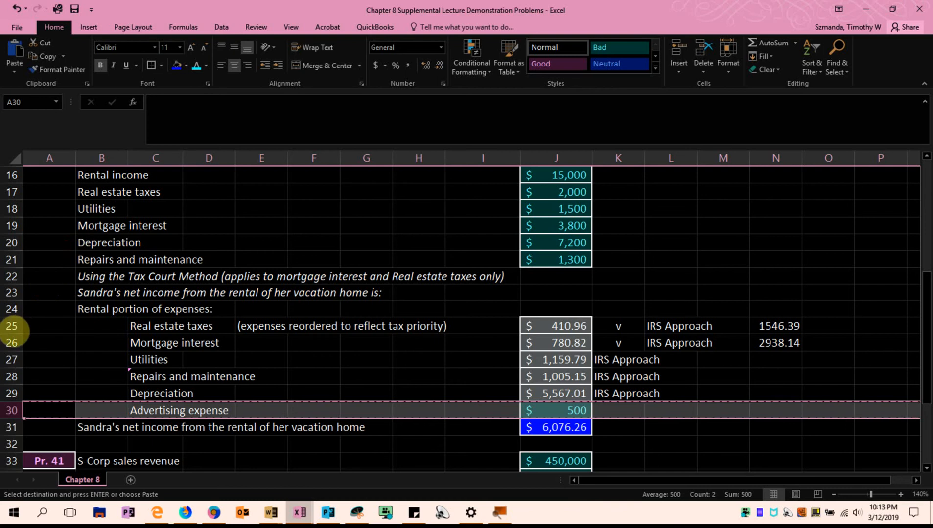
pyautogui.click(11, 326)
pyautogui.rightClick(12, 326)
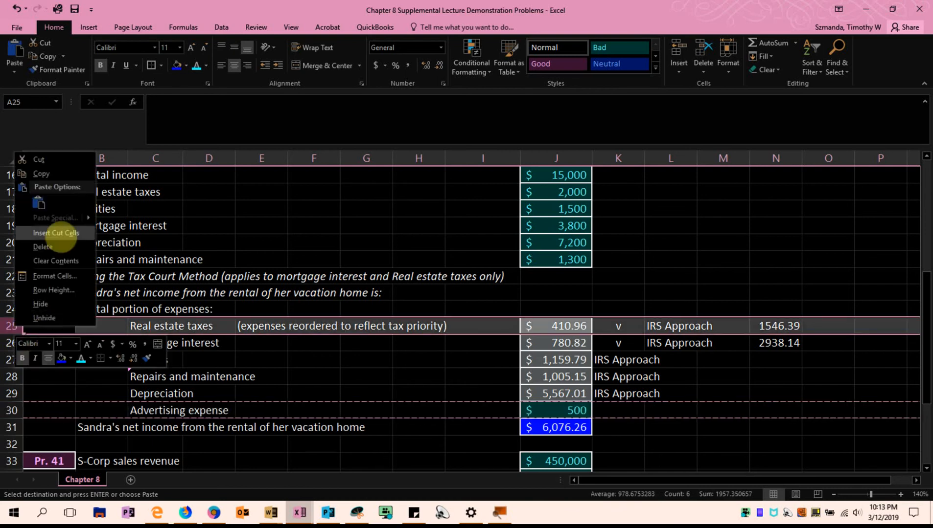
pyautogui.click(52, 227)
pyautogui.click(861, 424)
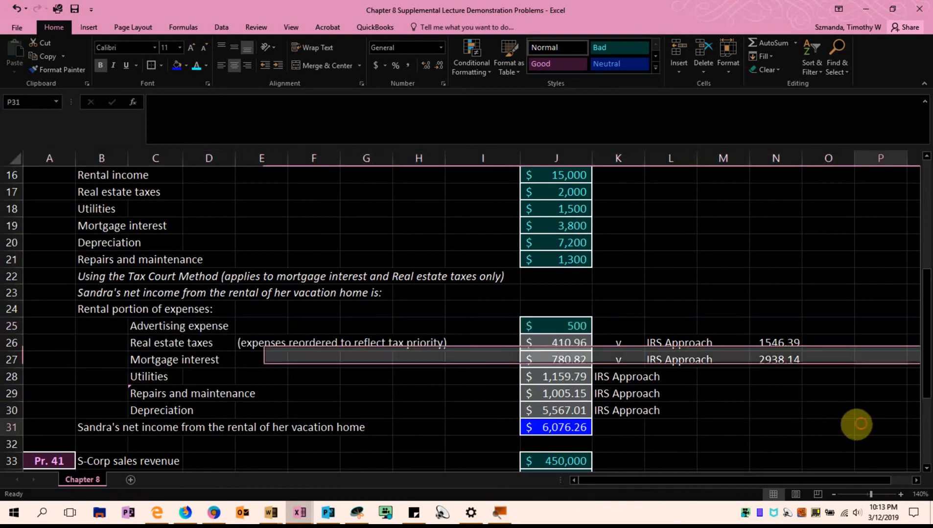
# Enter the note "(direct expense)" in E25 beside the Advertising expense label
pyautogui.click(252, 326)
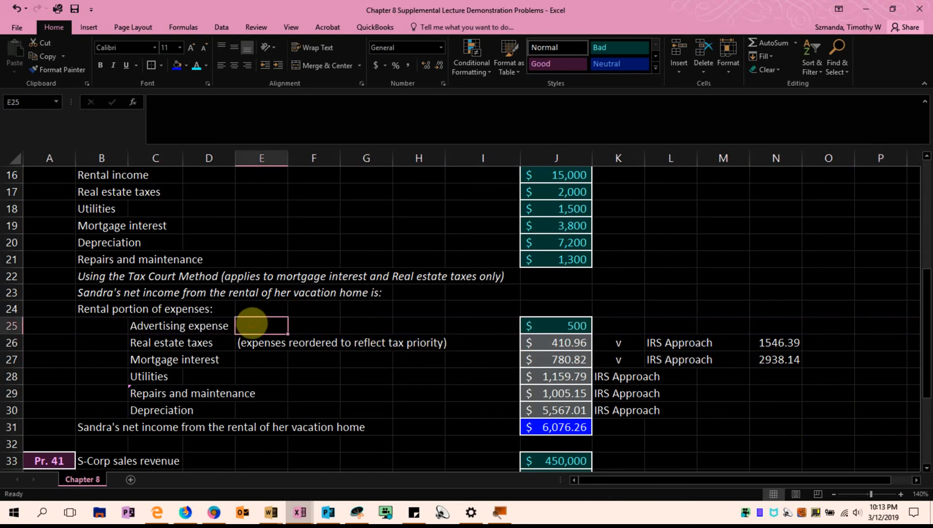
pyautogui.write('(direct expense')
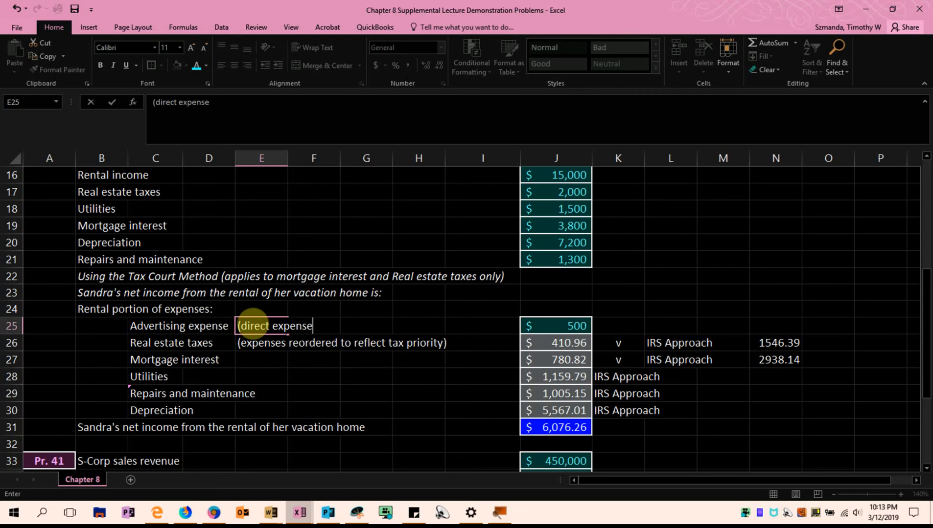
pyautogui.click(293, 381)
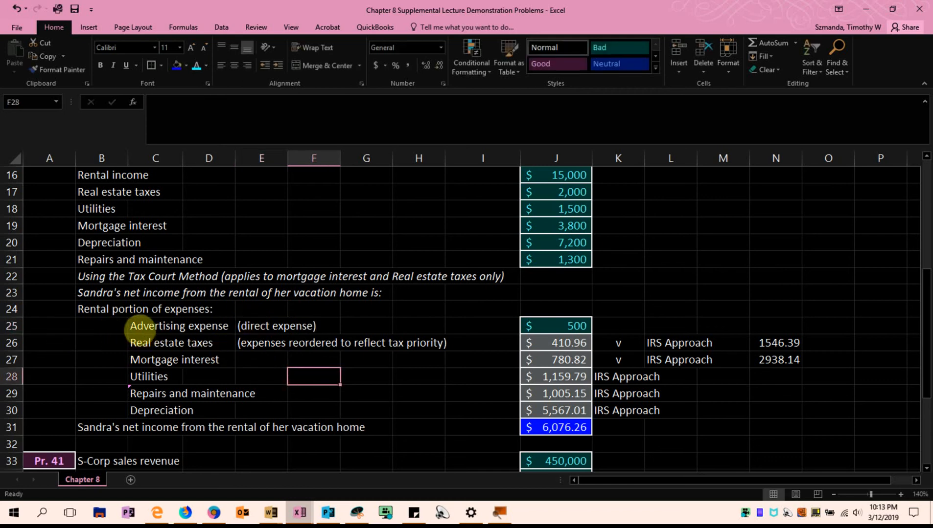
# Delete the Advertising expense row, row 25, from the rental portion of expenses
pyautogui.click(140, 327)
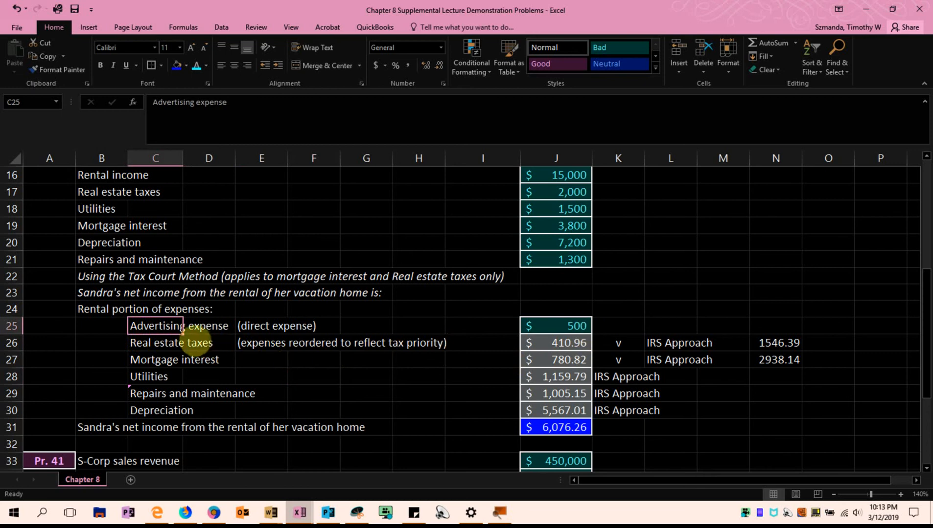
pyautogui.scroll(-1, 839, 288)
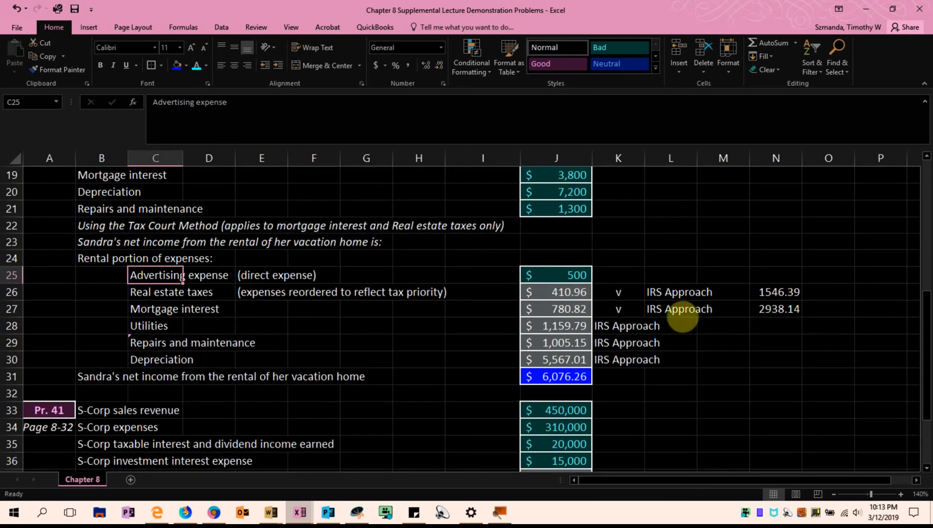
pyautogui.moveTo(552, 293); pyautogui.dragTo(563, 360)
pyautogui.click(677, 341)
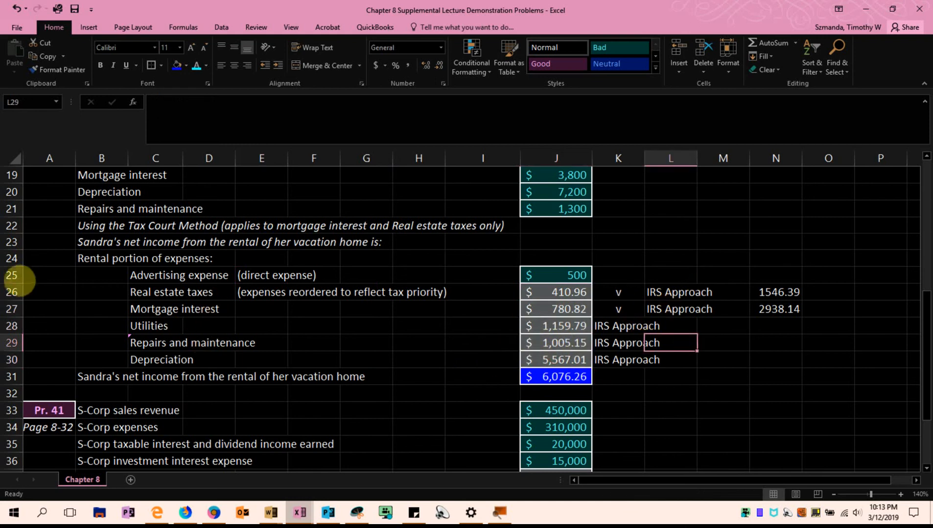
pyautogui.click(11, 275)
pyautogui.rightClick(11, 275)
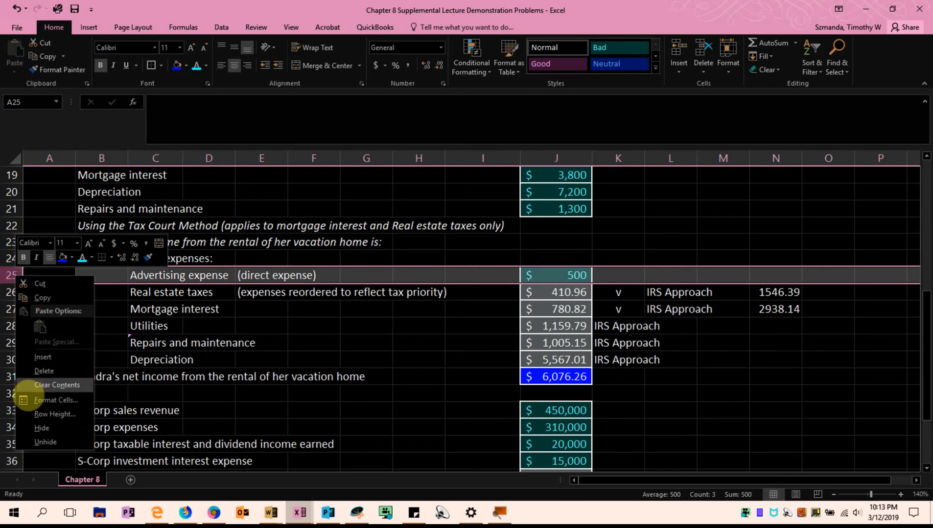
pyautogui.click(37, 385)
pyautogui.click(721, 377)
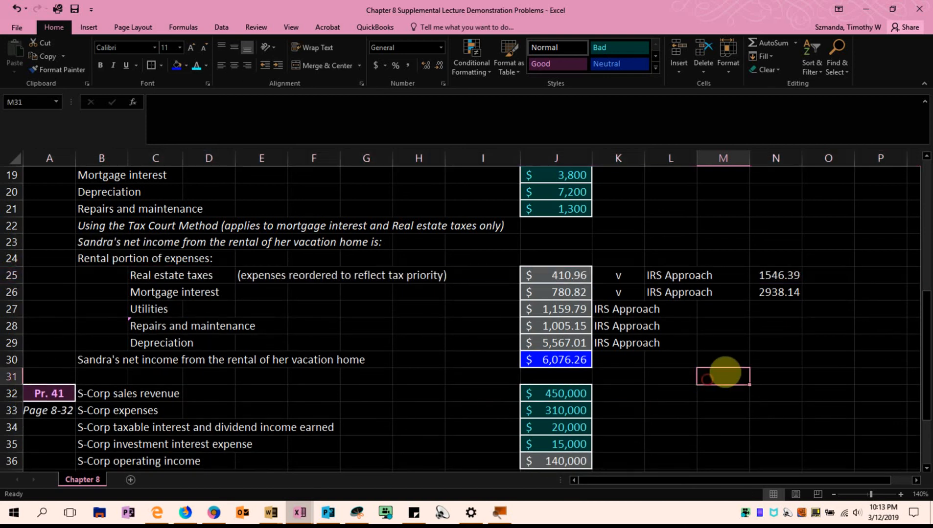
# Review the Tax Court method expenses in C25:C26 and the IRS approach expenses in C27:C29 of Pr. 35
pyautogui.scroll(-1, 757, 362)
pyautogui.scroll(1, 759, 363)
pyautogui.scroll(2, 753, 358)
pyautogui.scroll(-1, 754, 353)
pyautogui.scroll(1, 758, 346)
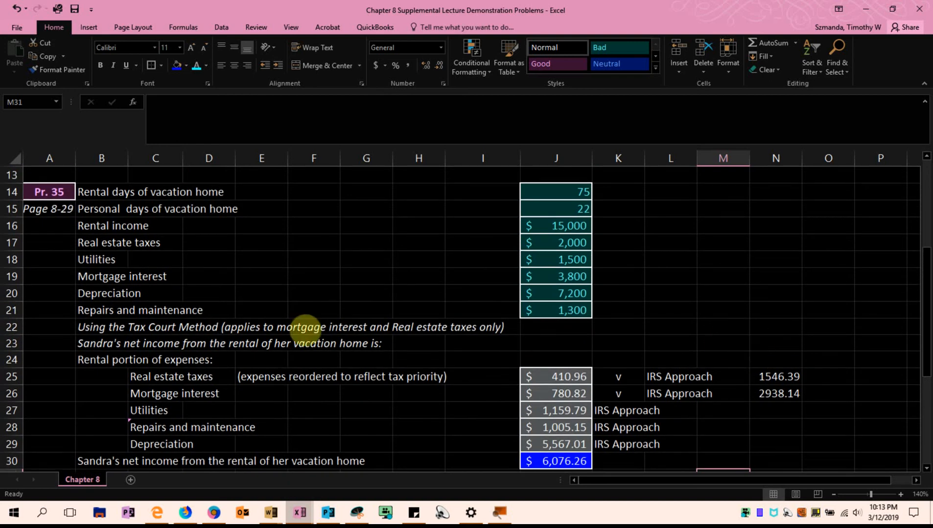
pyautogui.scroll(-1, 558, 411)
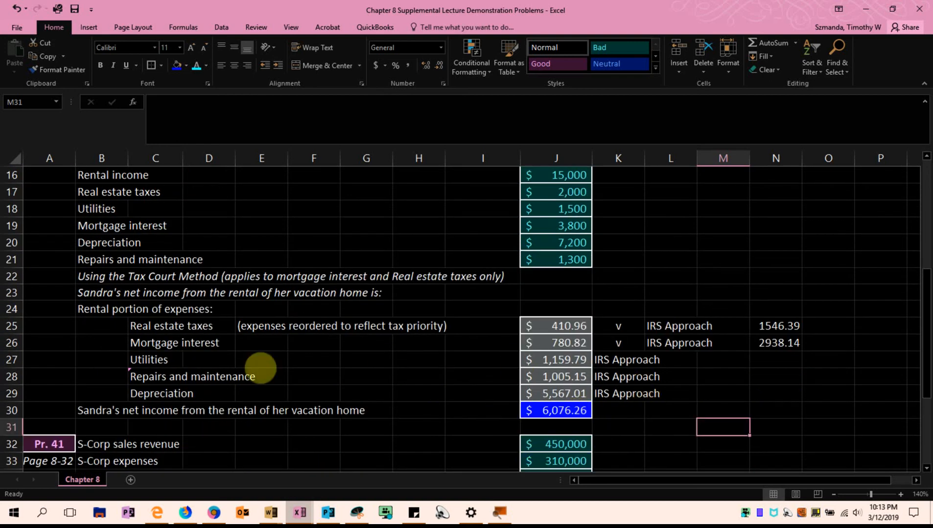
pyautogui.moveTo(158, 326); pyautogui.dragTo(157, 343)
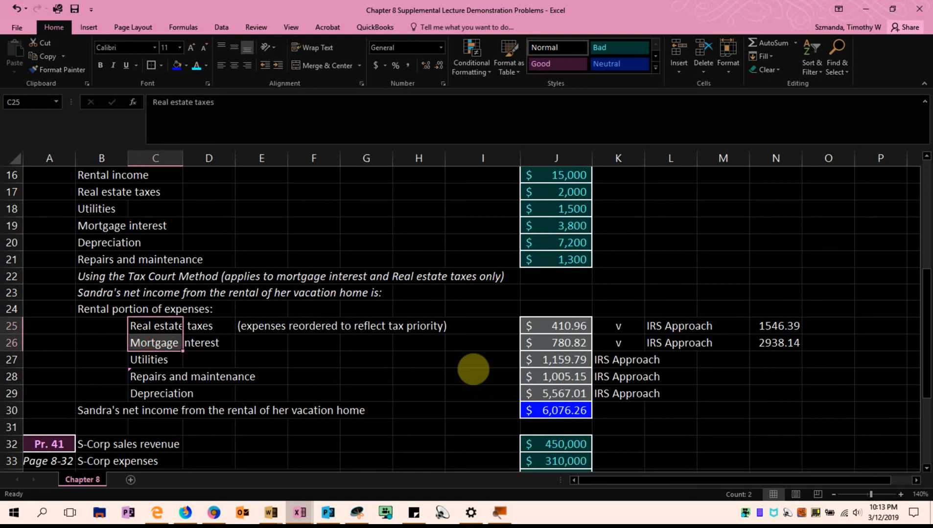
pyautogui.scroll(-3, 473, 369)
pyautogui.moveTo(150, 309); pyautogui.dragTo(152, 343)
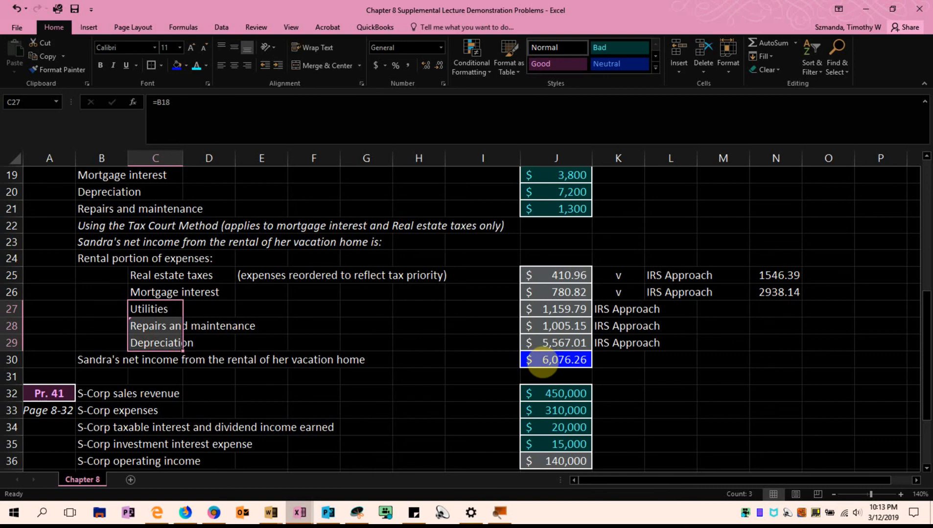
pyautogui.click(698, 374)
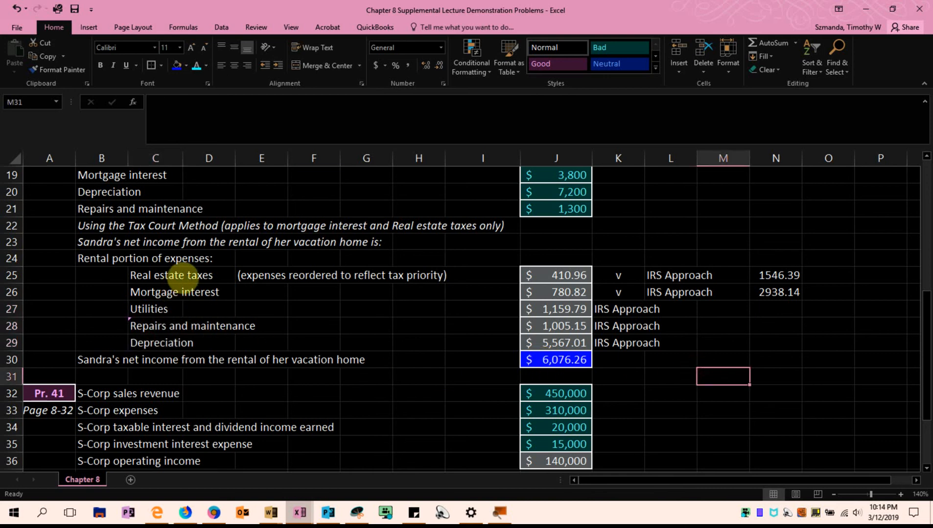
# Compare real estate taxes and mortgage interest with the IRS approach amounts in L25:N26, and inspect the allocation formula in J25
pyautogui.moveTo(142, 274); pyautogui.dragTo(142, 291)
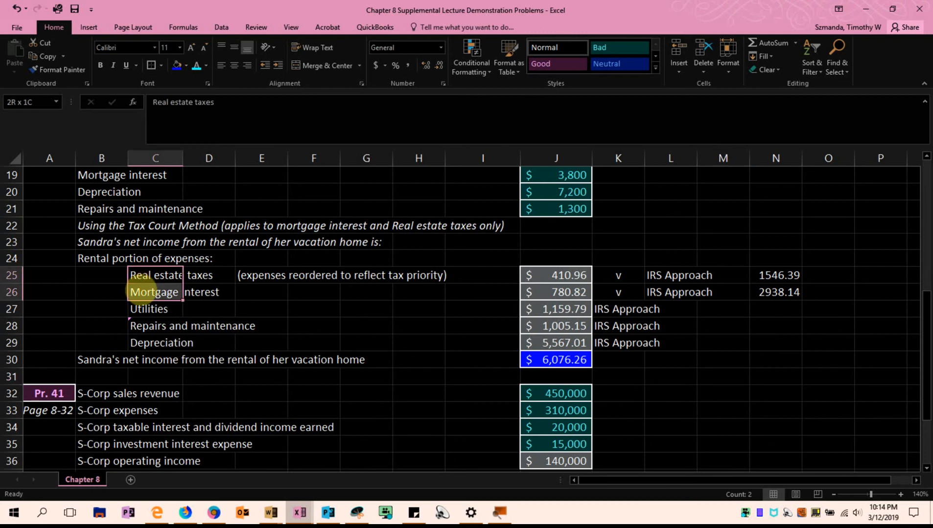
pyautogui.moveTo(681, 277); pyautogui.dragTo(779, 293)
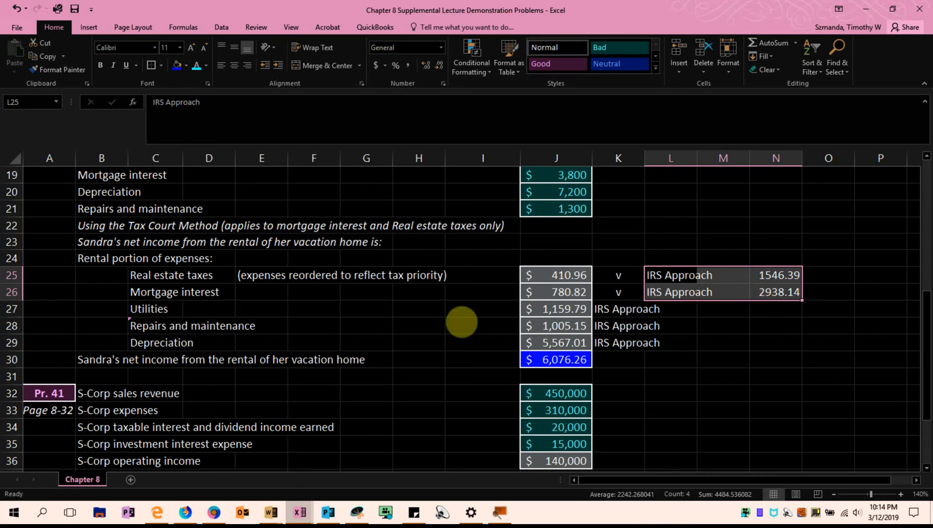
pyautogui.moveTo(147, 275); pyautogui.dragTo(167, 346)
pyautogui.click(609, 444)
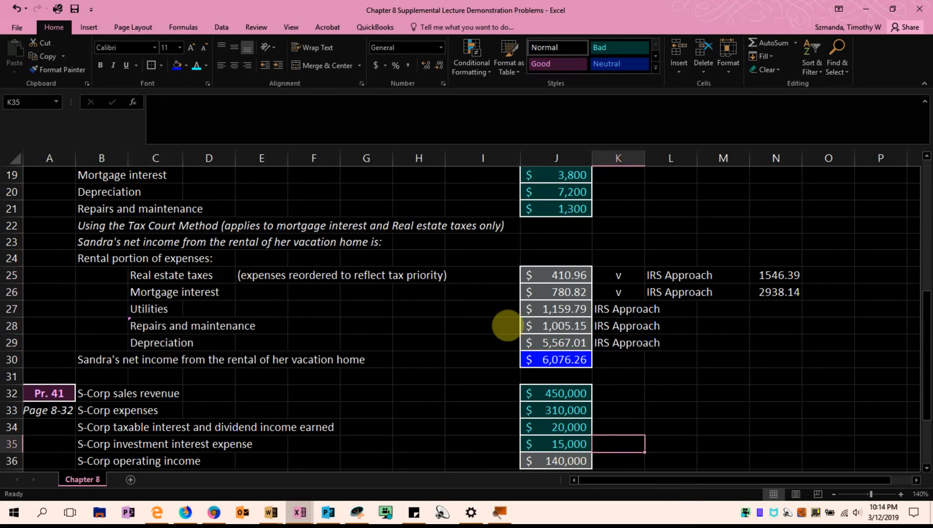
pyautogui.moveTo(149, 275); pyautogui.dragTo(147, 292)
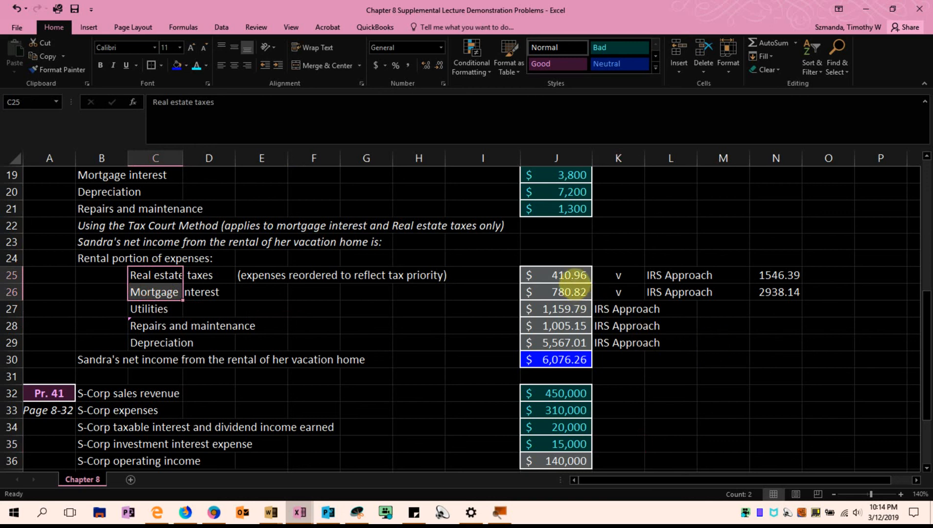
pyautogui.click(560, 274)
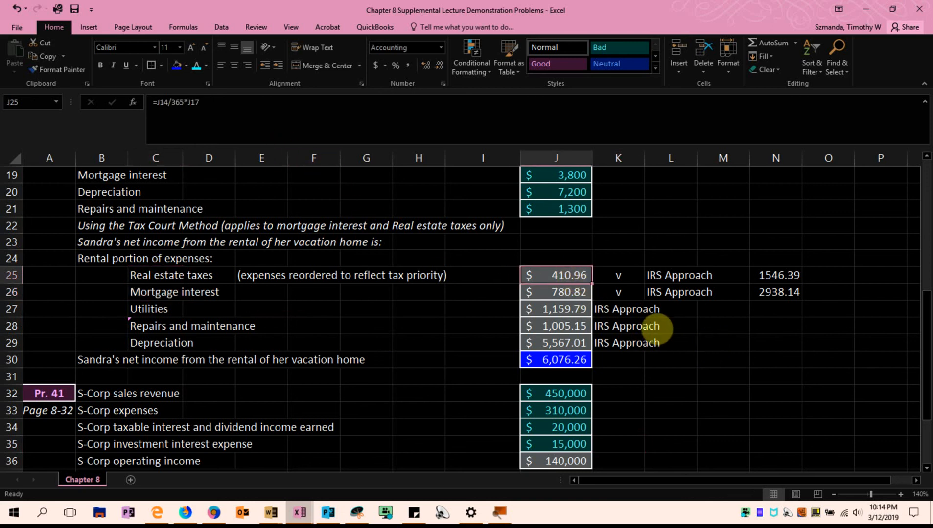
pyautogui.scroll(2, 651, 337)
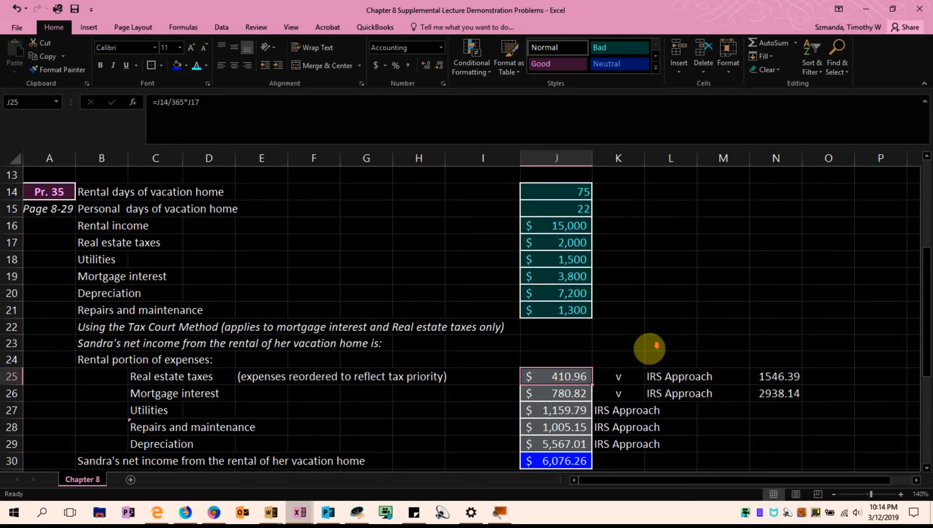
pyautogui.scroll(-1, 649, 349)
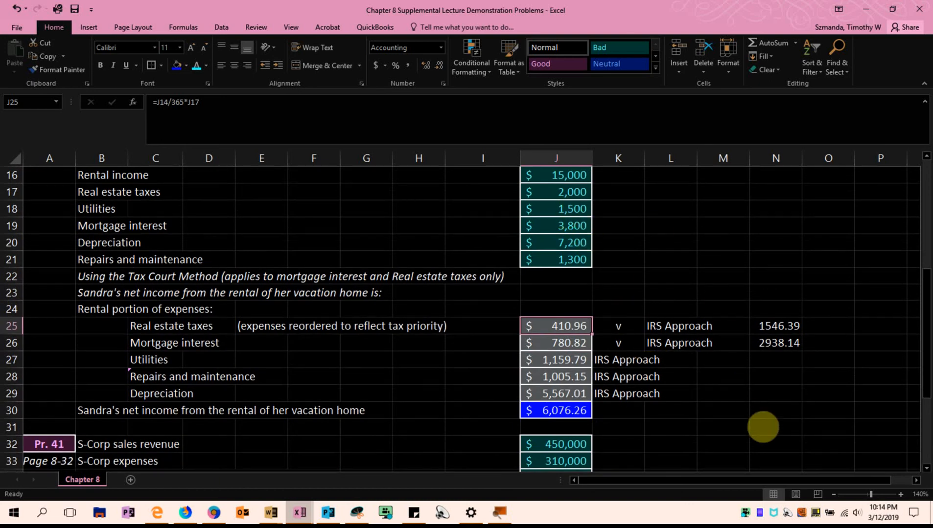
pyautogui.click(762, 427)
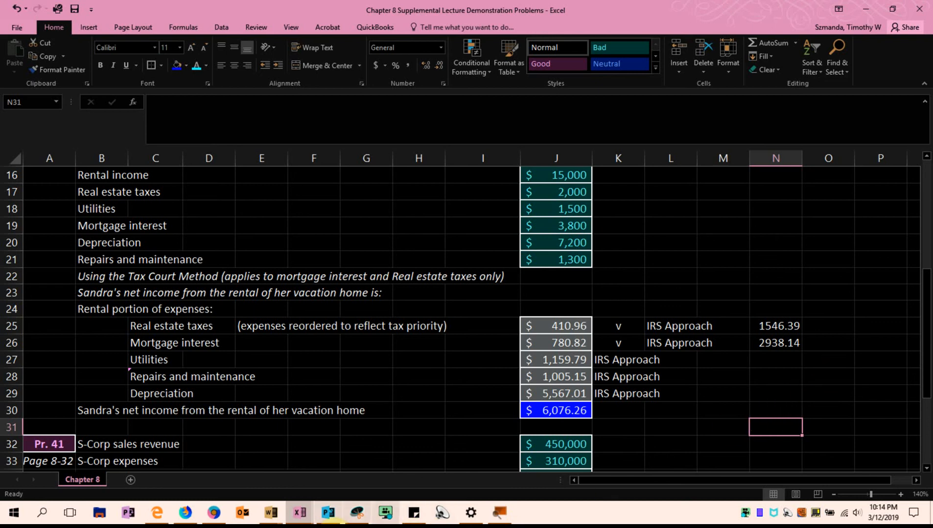
# Switch to the Cruz_2019e_Chap08_PPT presentation in PowerPoint and start the slide show from slide 18
pyautogui.moveTo(328, 513)
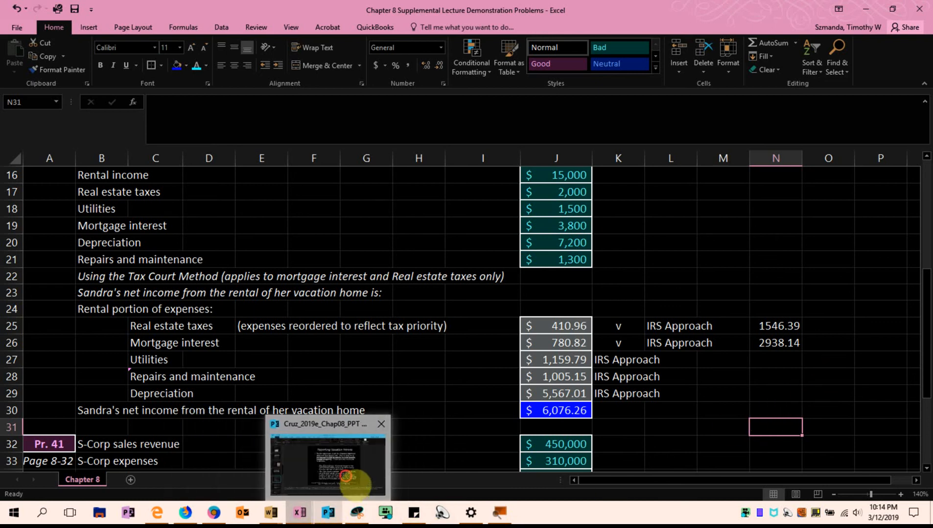
pyautogui.click(346, 477)
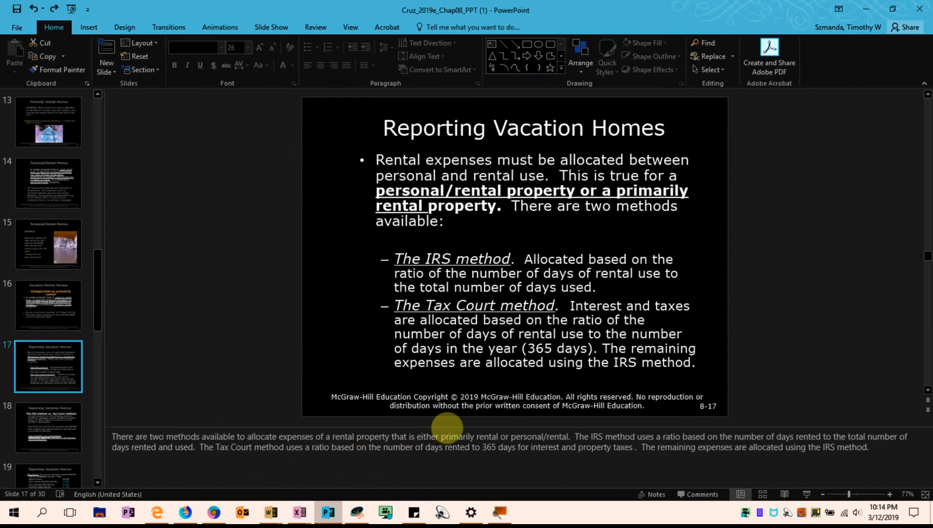
pyautogui.click(41, 437)
pyautogui.hotkey('shift', 'F5')
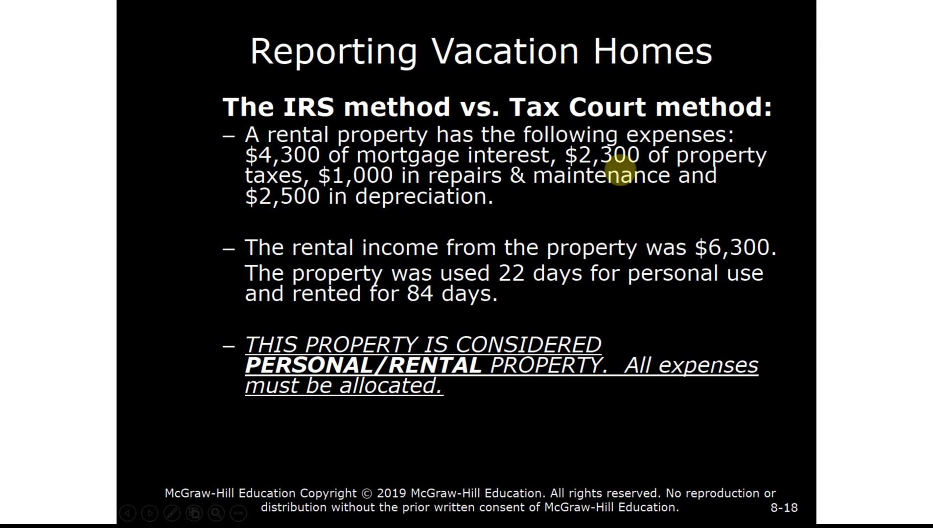